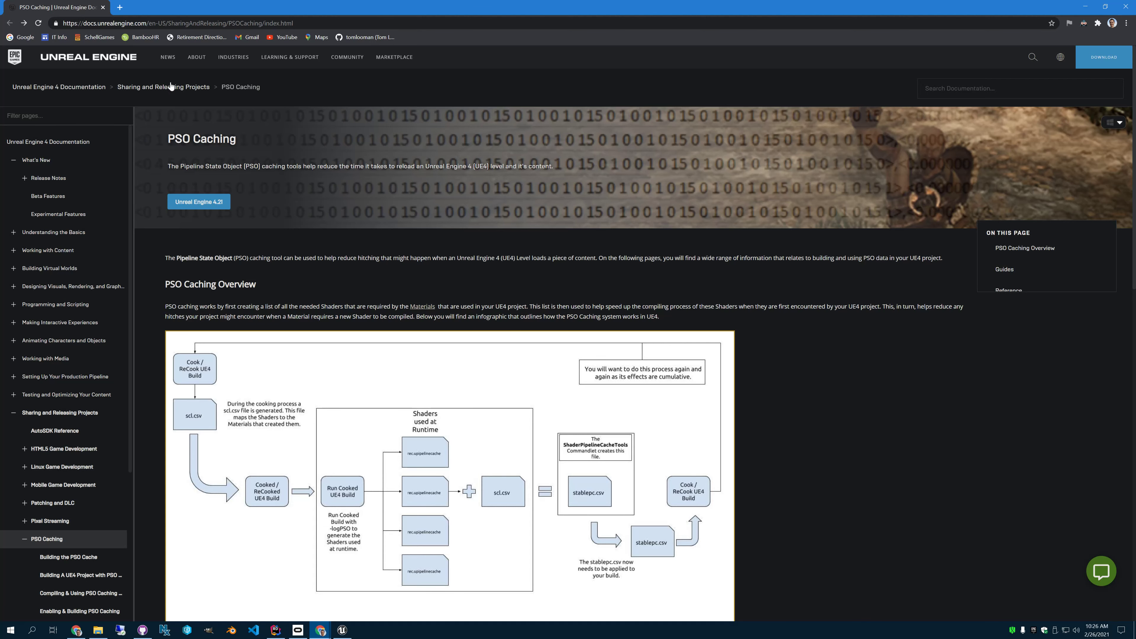
Return to the Castlevania level in Unreal Editor, then show the Platforms > Android > Config folder in File Explorer.
scroll(308, 494, "down", 5)
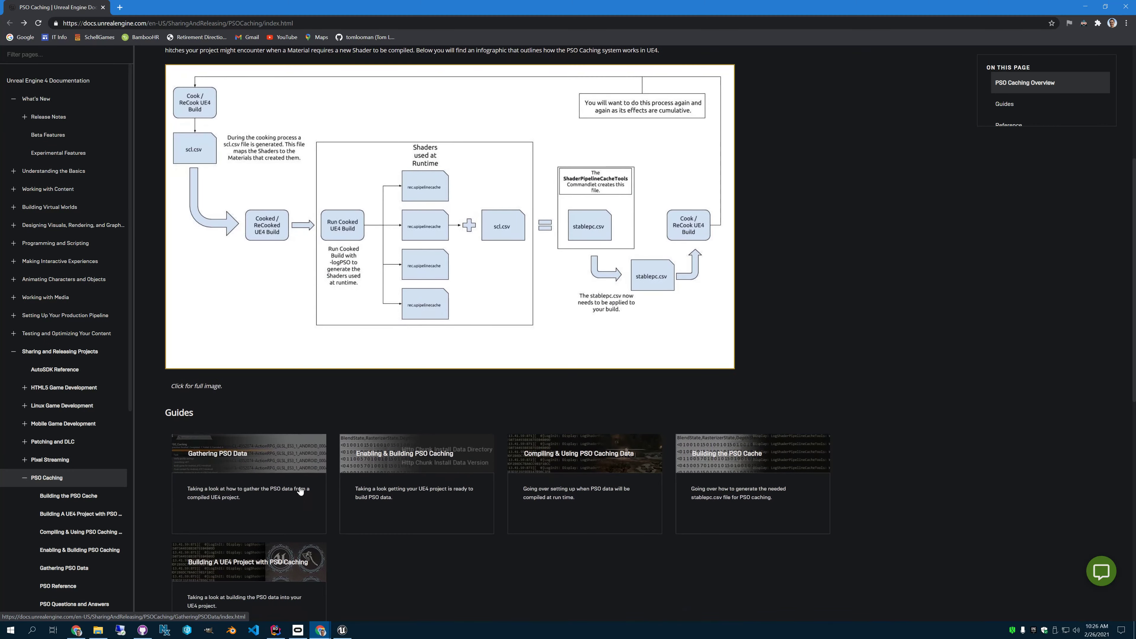
scroll(753, 362, "down", 3)
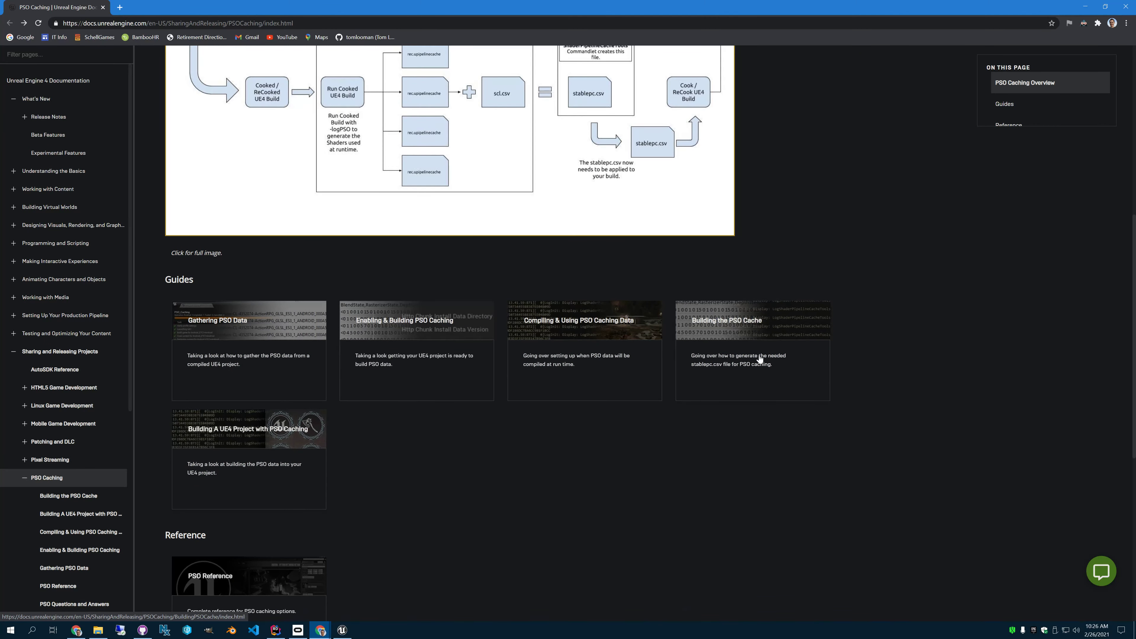
scroll(402, 474, "up", 8)
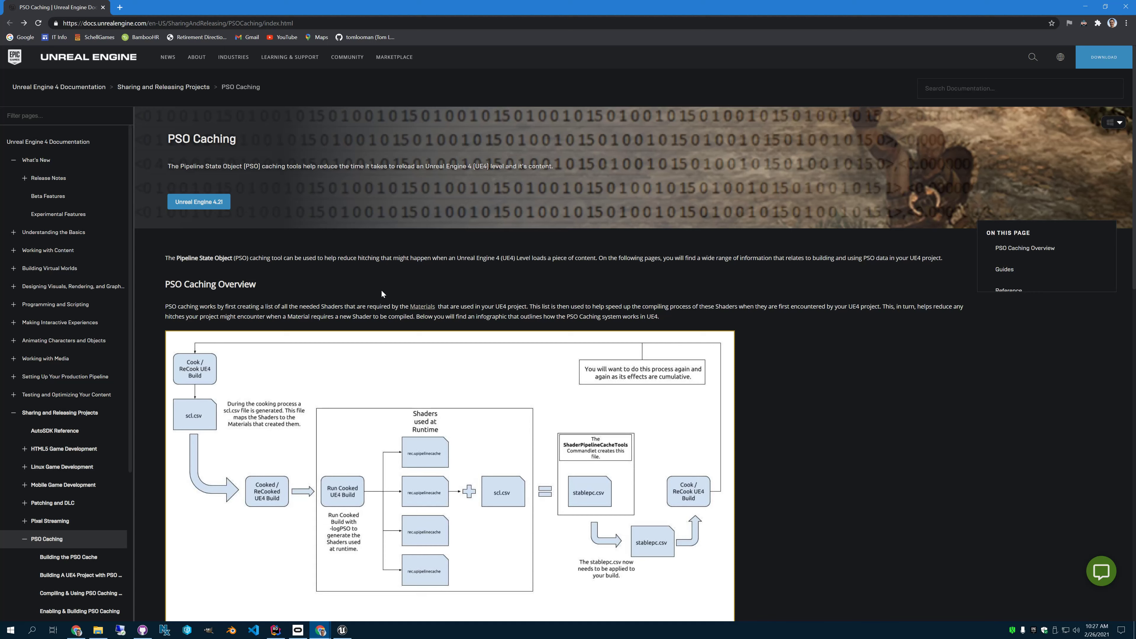
left_click(342, 630)
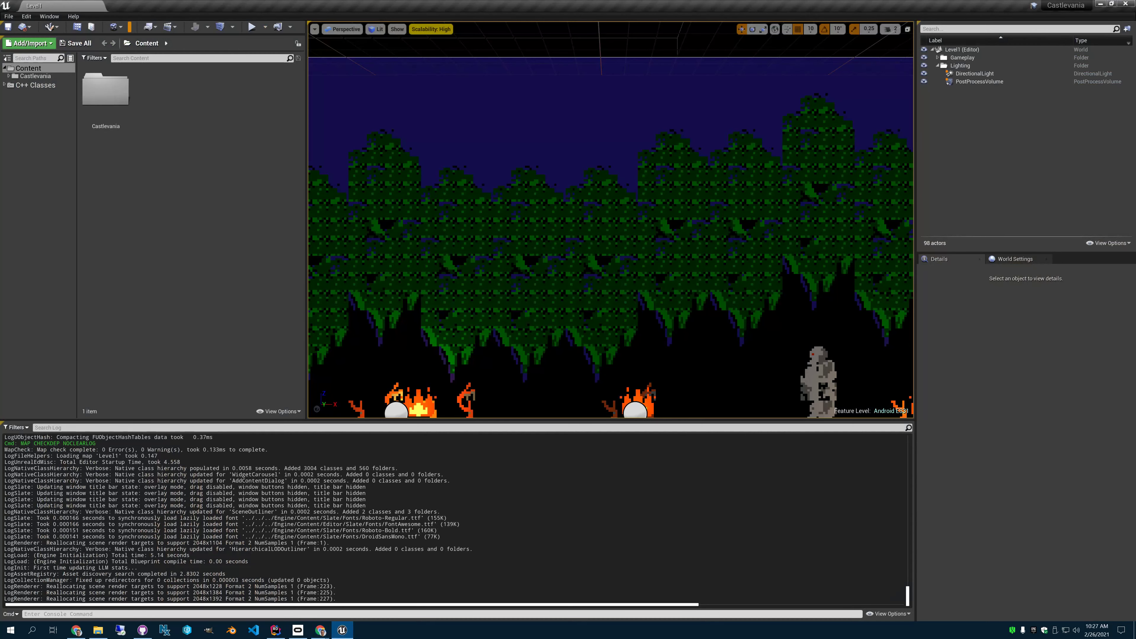
right_click_drag(475, 402, 429, 394)
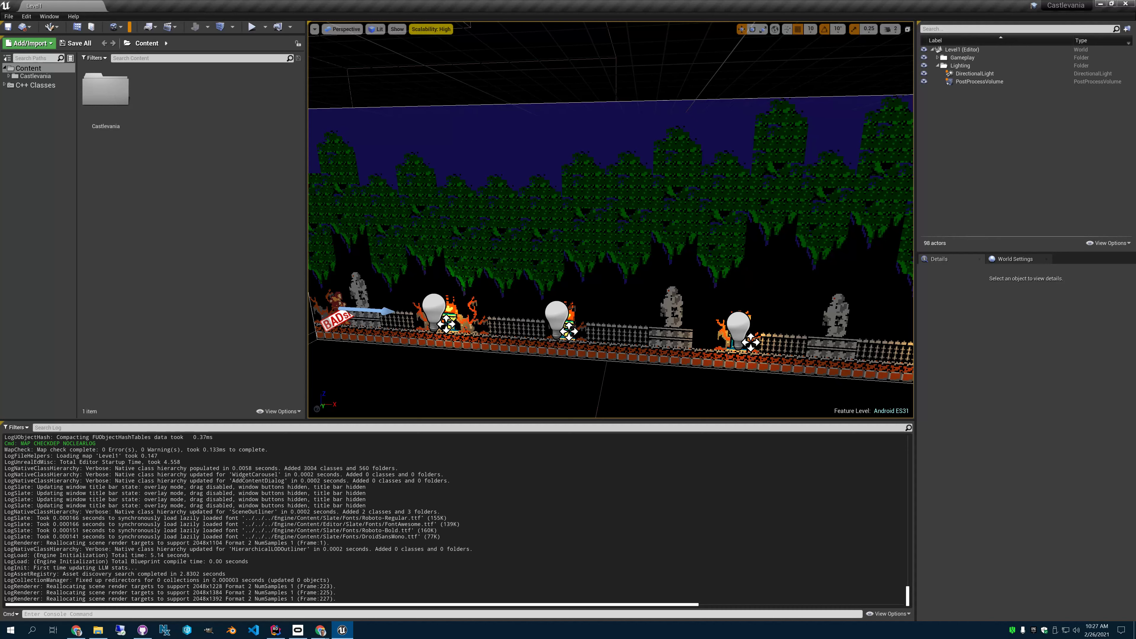
left_click(98, 631)
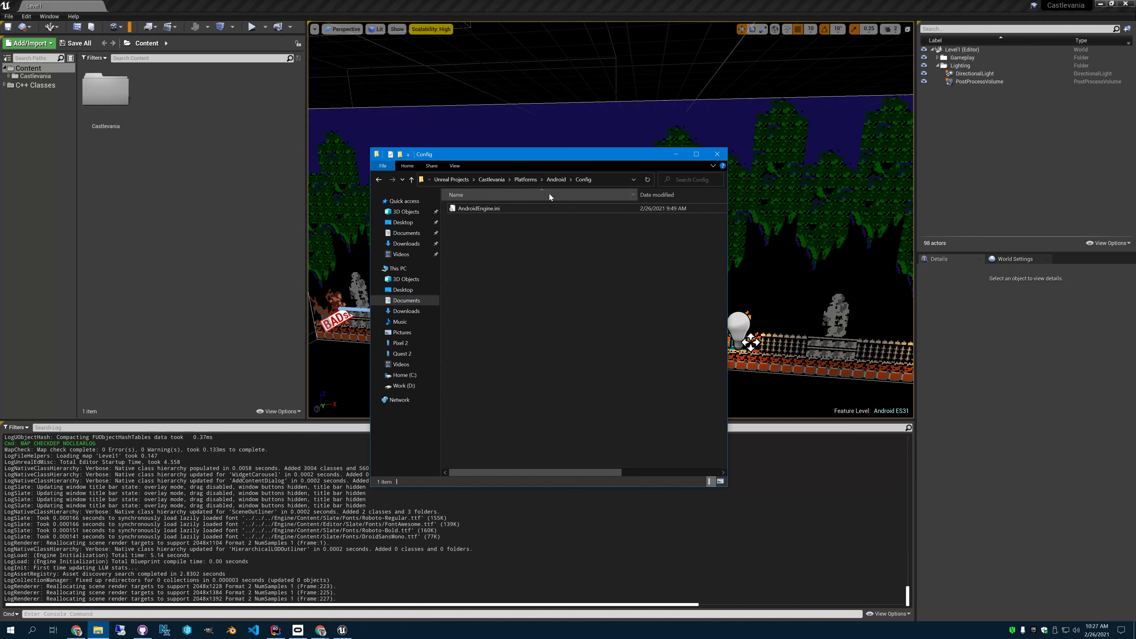
Open AndroidEngine.ini with Code from the context menu, then bring the Config folder window back.
right_click(473, 211)
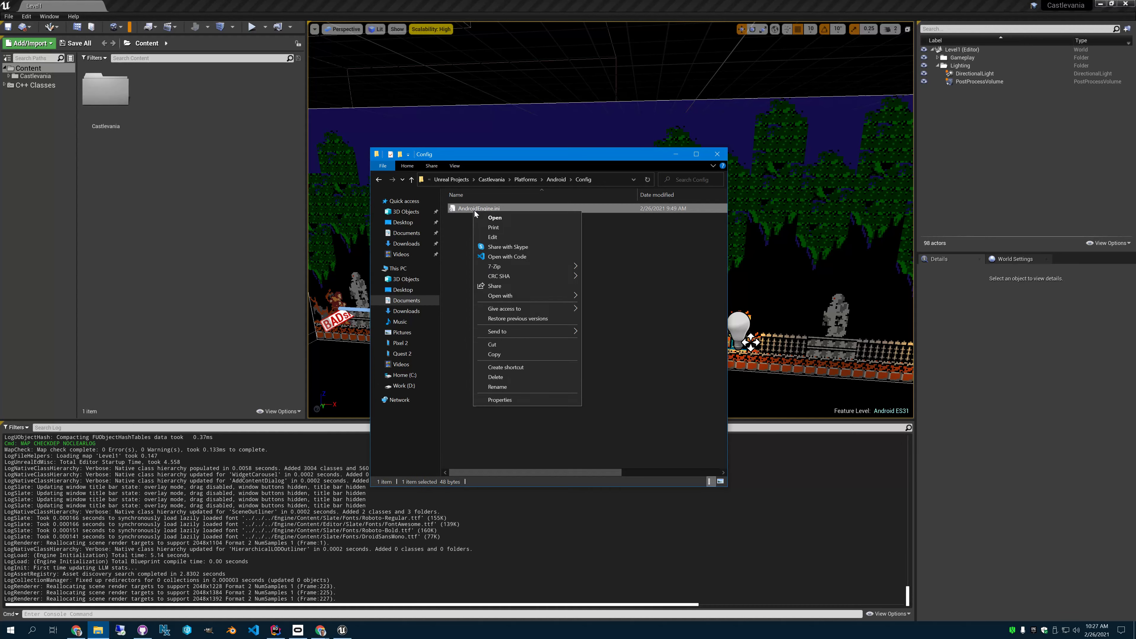
left_click(507, 258)
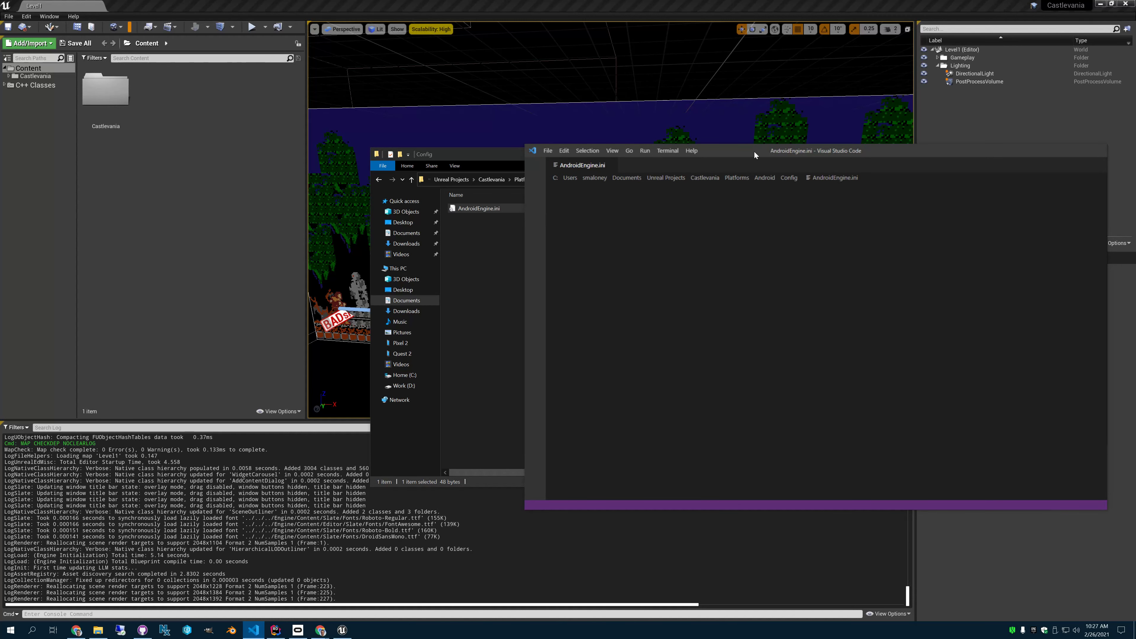
left_click(861, 492)
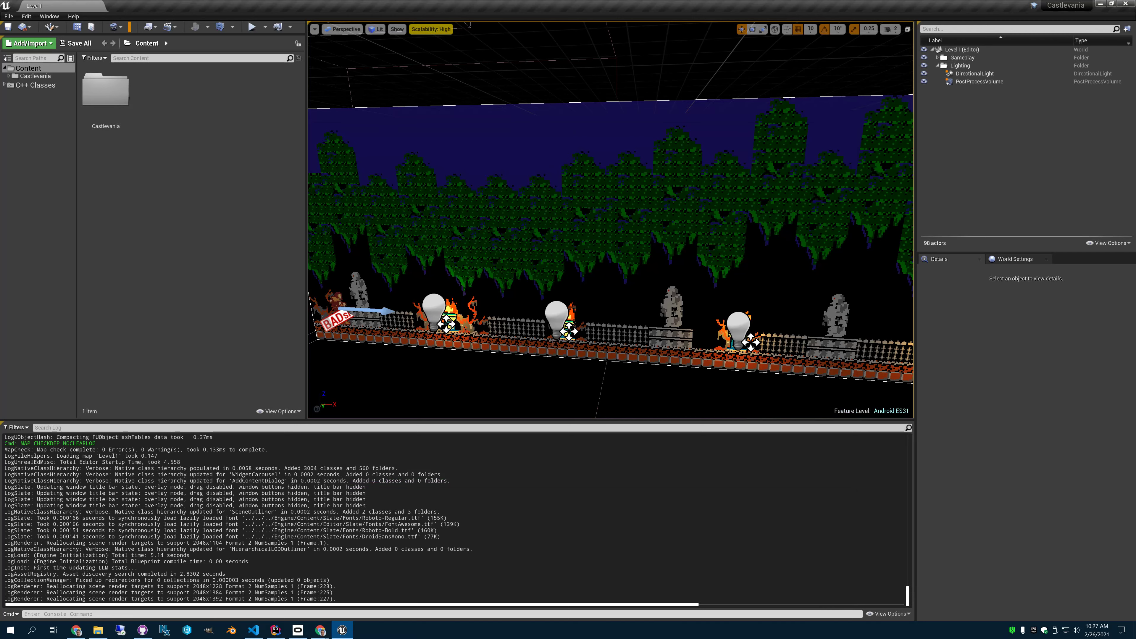
left_click(98, 630)
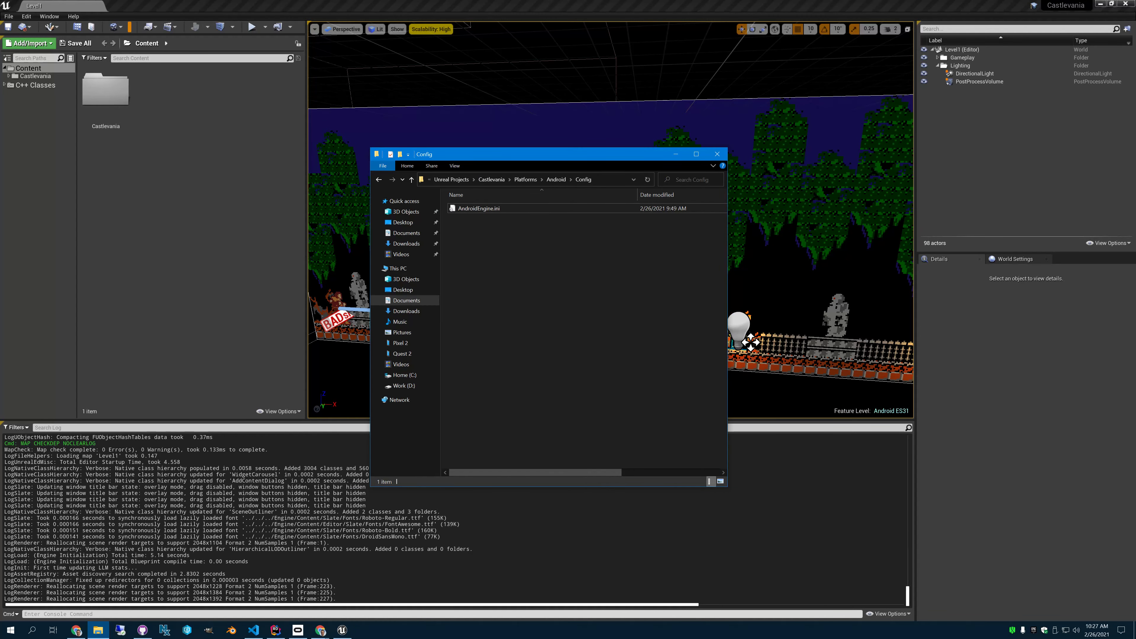
Review AndroidEngine.ini for NeedsShaderStableKeys=true under [DevOptions.Shaders], then reopen File Explorer.
left_click(254, 630)
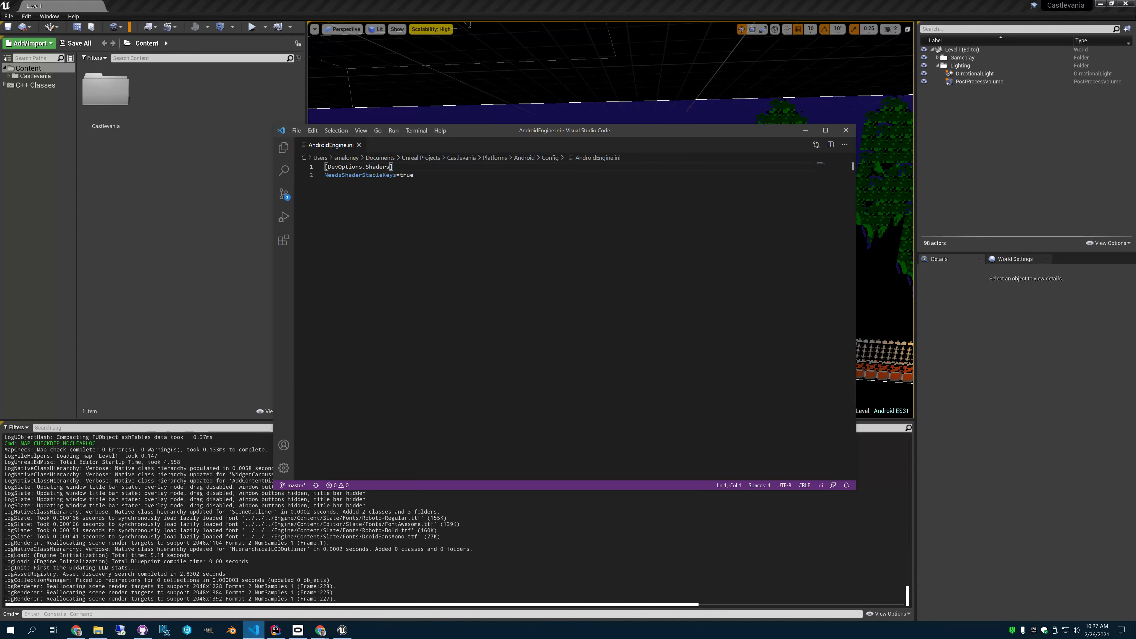
mouse_move(482, 136)
left_mouse_down()
mouse_move(474, 144)
mouse_move(479, 127)
left_mouse_up()
key("ctrl+End")
key("ctrl+Home")
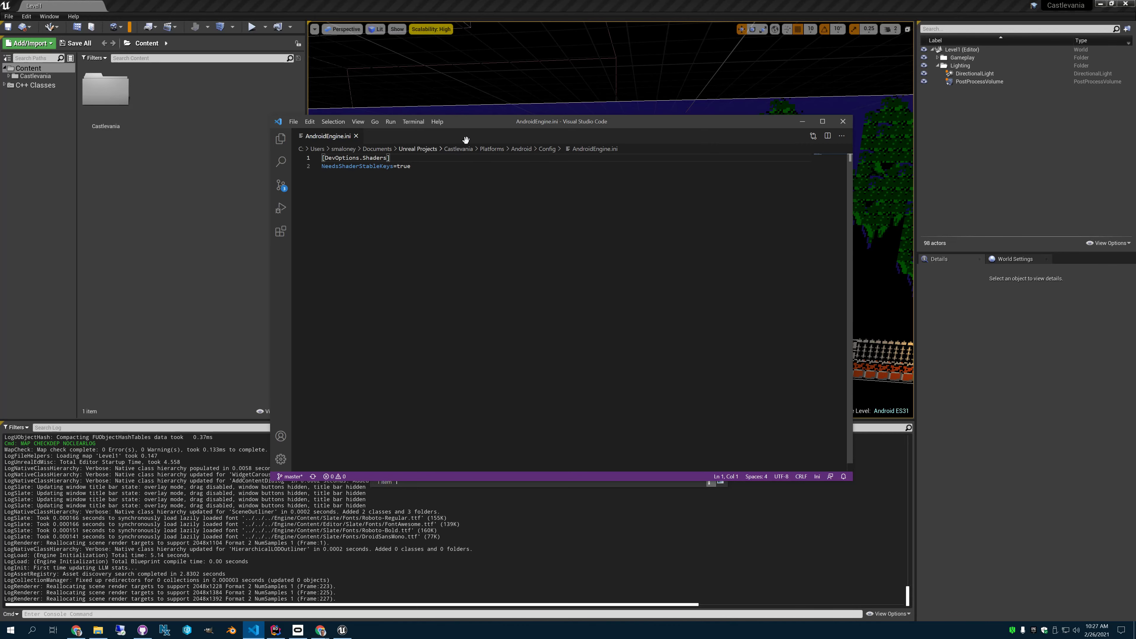
mouse_move(504, 122)
left_mouse_down()
mouse_move(526, 237)
mouse_move(554, 164)
mouse_move(546, 174)
mouse_move(505, 130)
left_mouse_up()
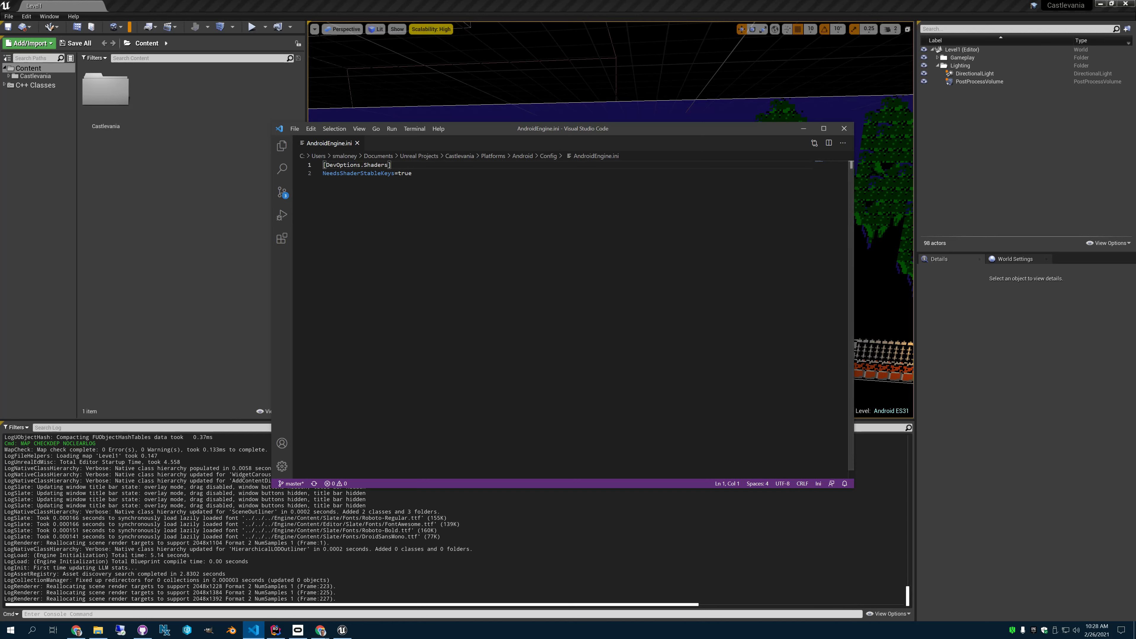
key("shift+alt+r")
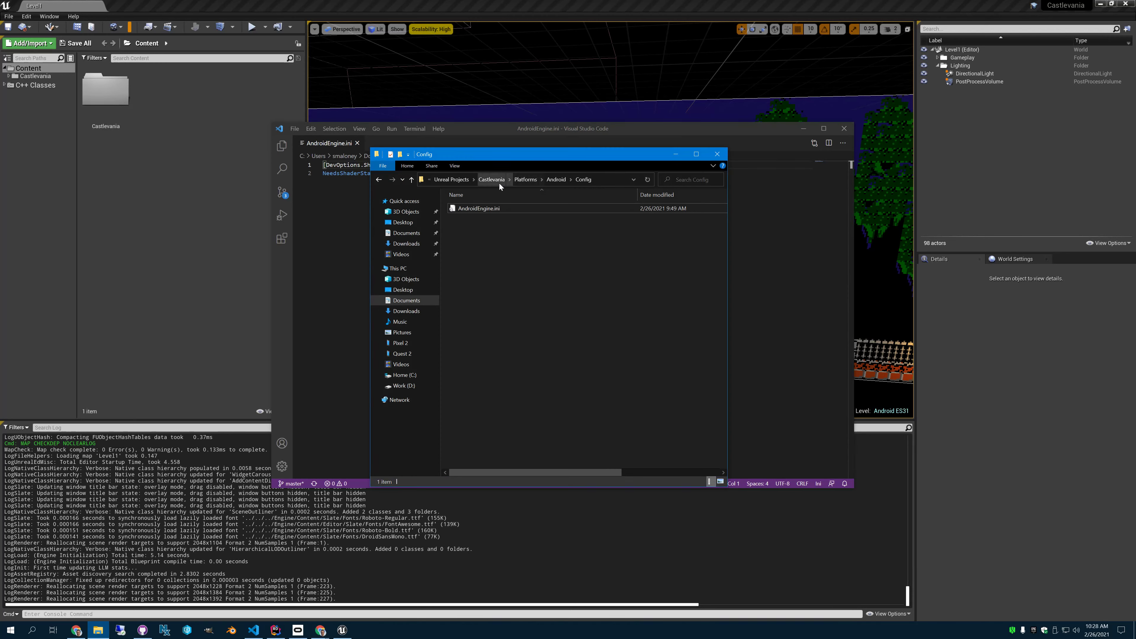
Browse Castlevania > Platforms > Android > Config to confirm AndroidEngine.ini's location, then close Explorer.
left_click(491, 179)
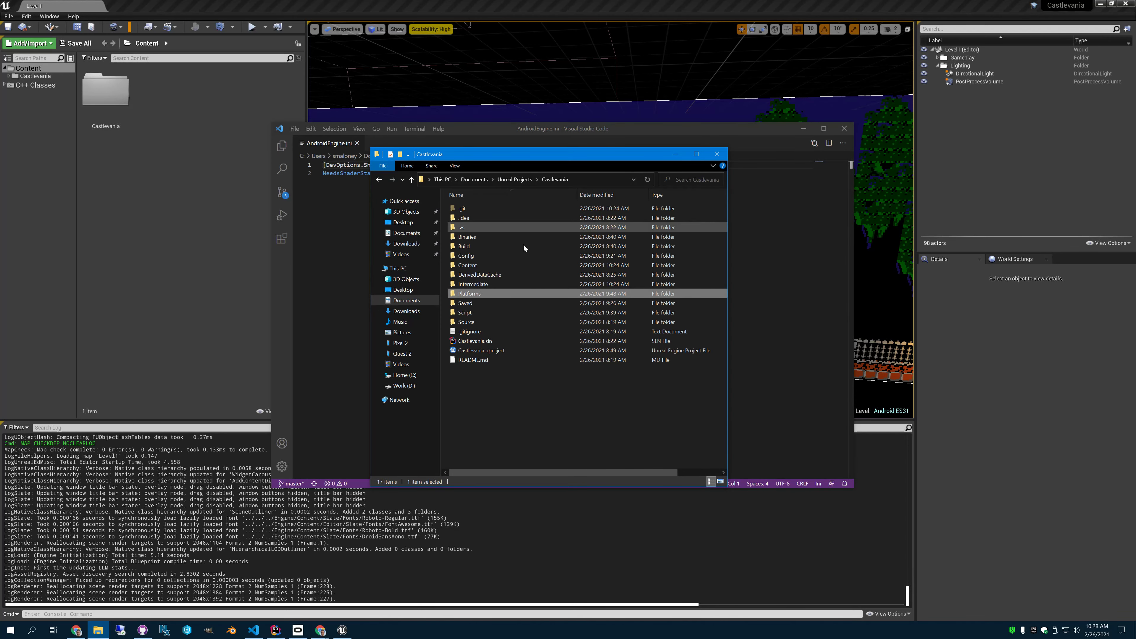
double_click(469, 293)
double_click(467, 209)
double_click(467, 208)
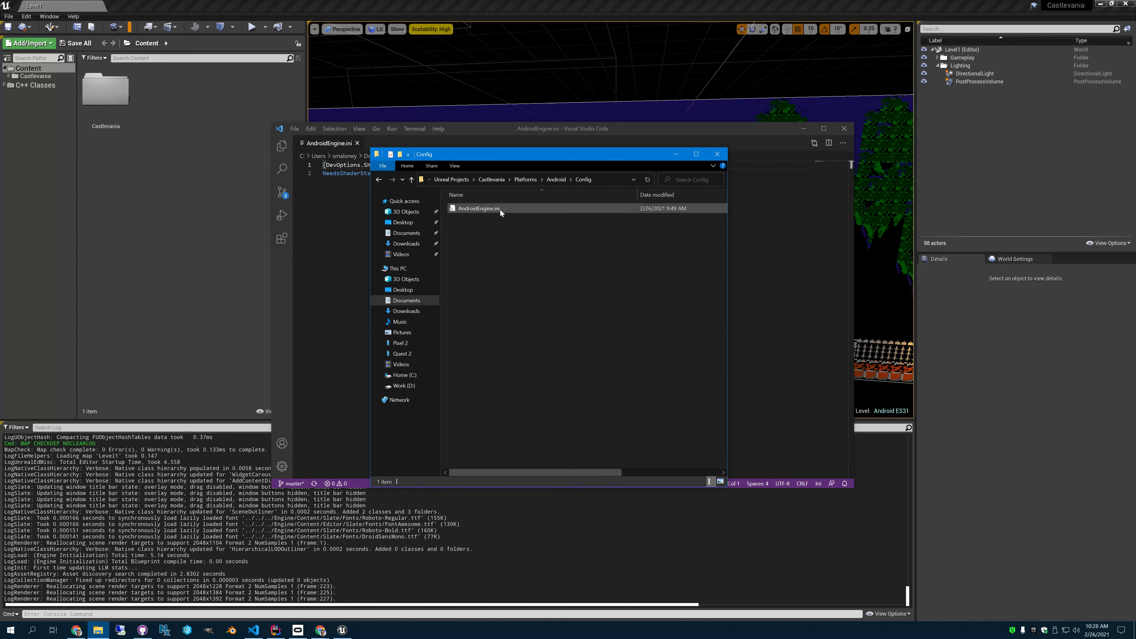
left_click_drag(555, 164, 489, 289)
left_click(652, 278)
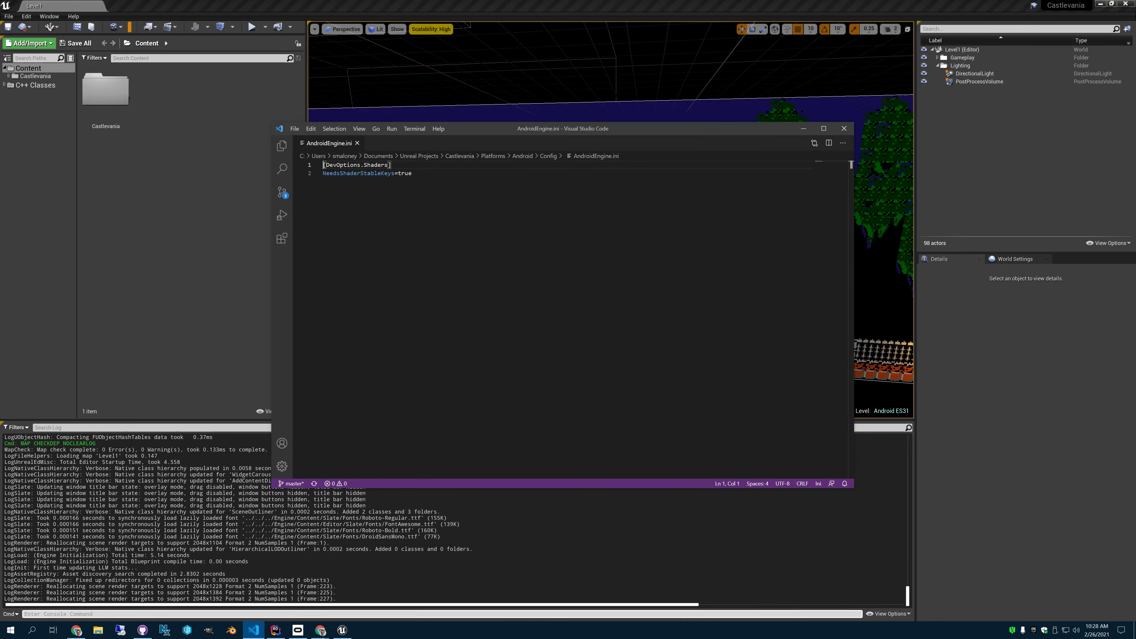
Switch to the PSO Caching docs page in Chrome and open the Building the PSO Cache guide.
mouse_move(320, 631)
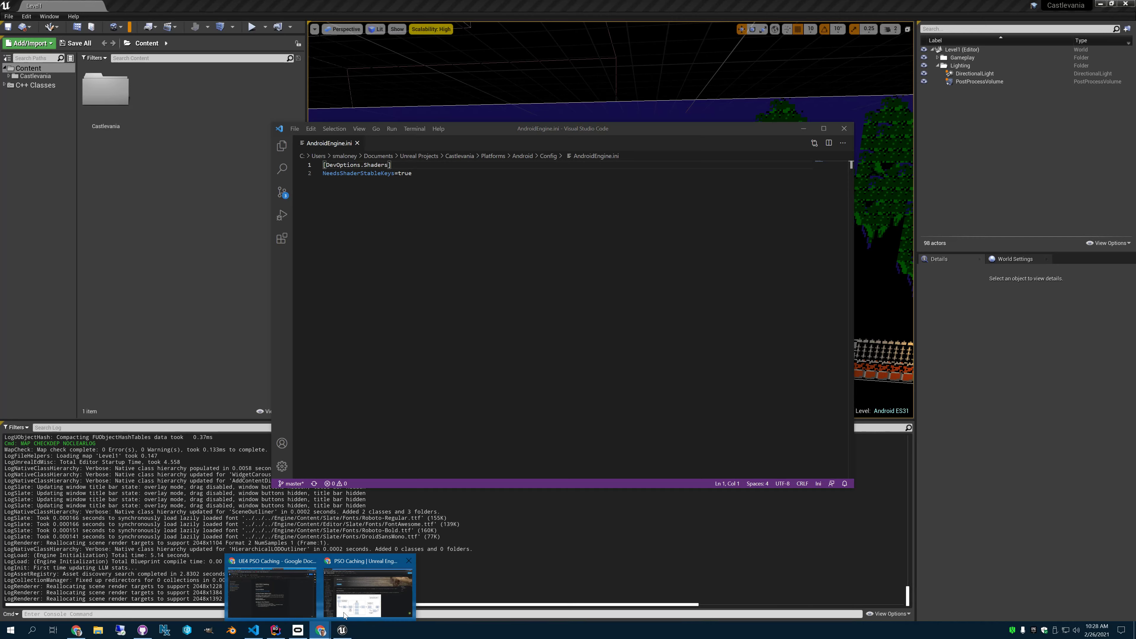
left_click(358, 591)
scroll(260, 505, "down", 6)
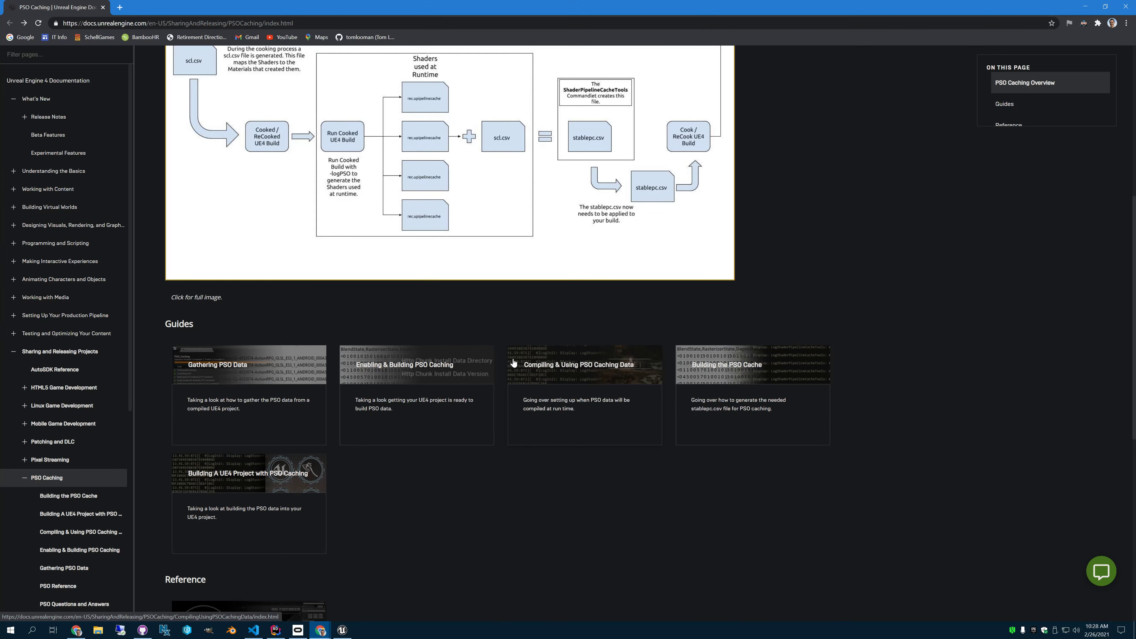
left_click(715, 367)
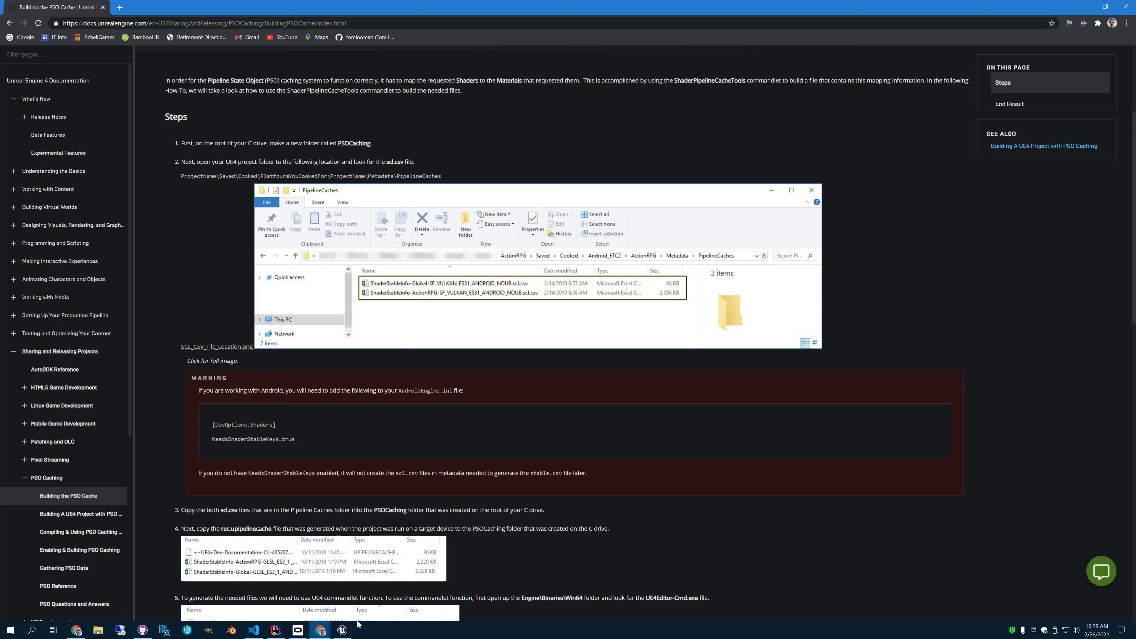
Open the Project Launcher from the Launch options menu and edit the Castlevania PSO profile.
left_click(341, 629)
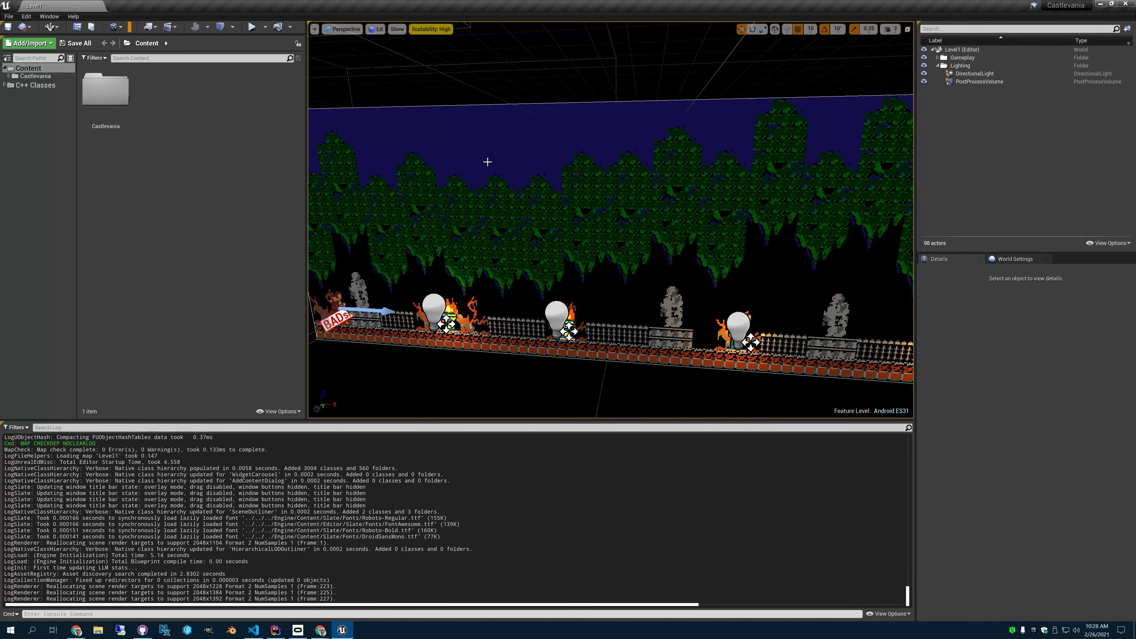
right_click_drag(487, 164, 474, 173)
left_click(290, 27)
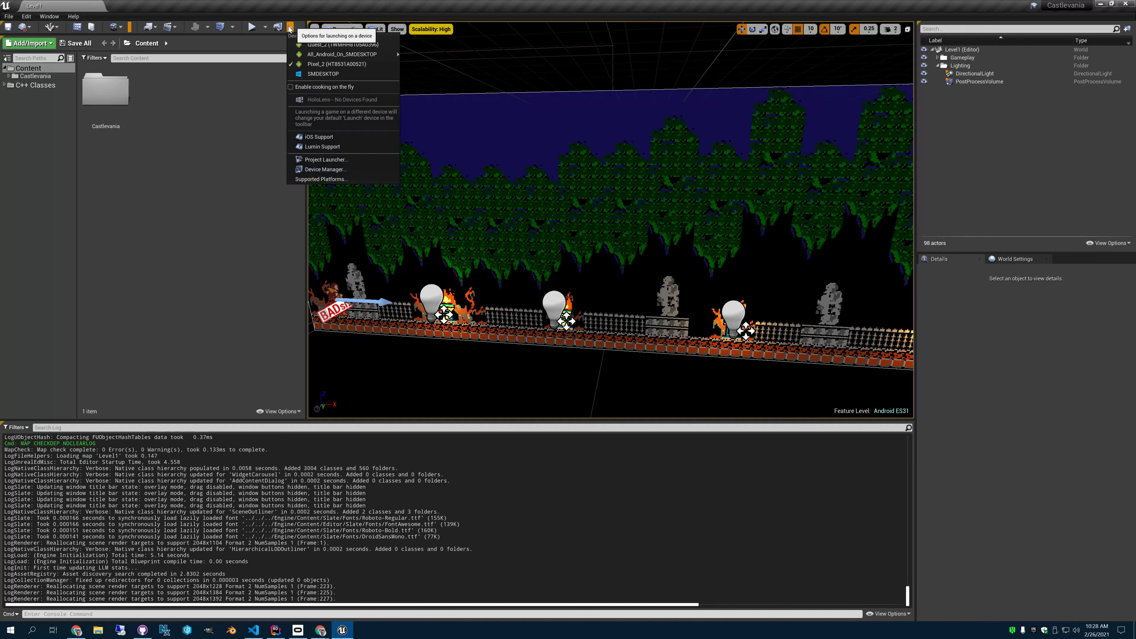
left_click(328, 161)
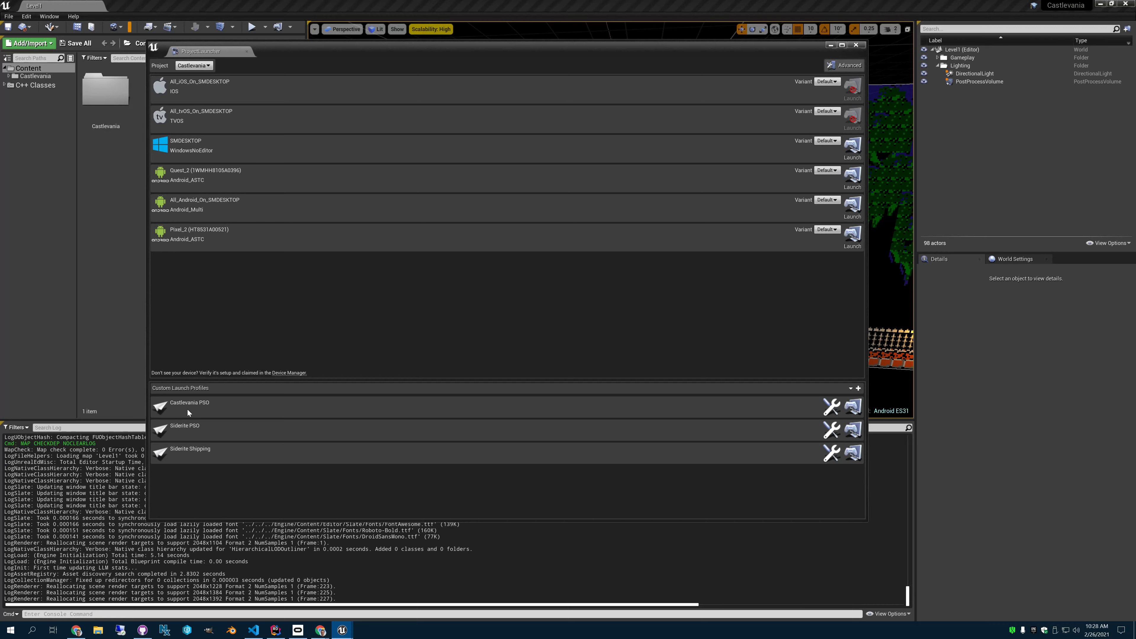
left_click(831, 407)
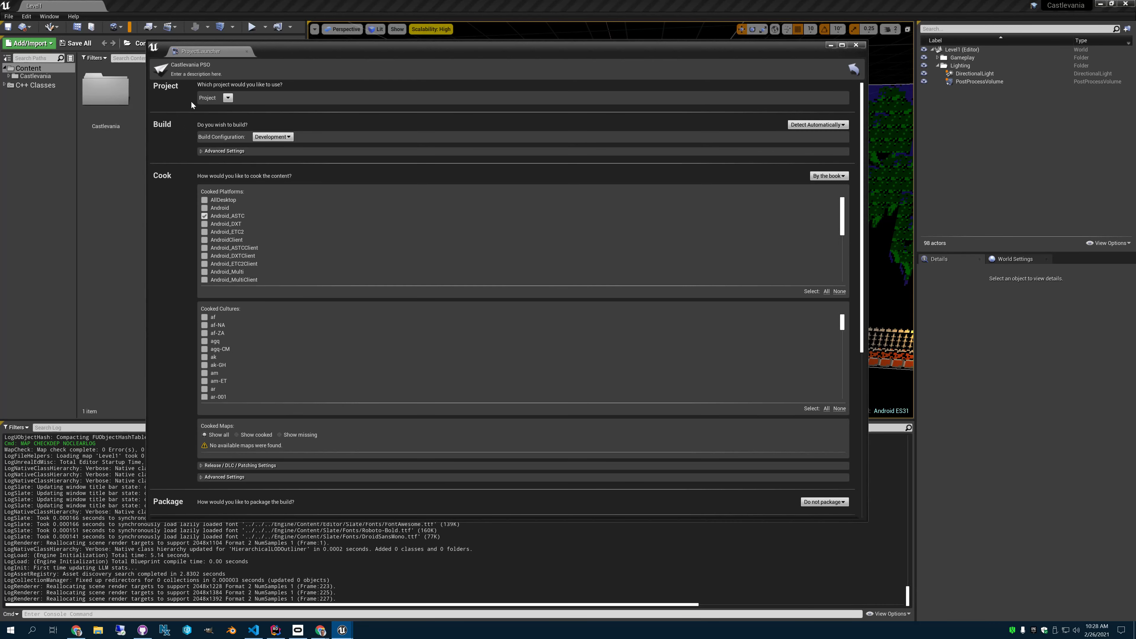
Set the profile's project to Documents > Unreal Projects > Castlevania > Castlevania.uproject.
left_click(228, 98)
left_click(247, 118)
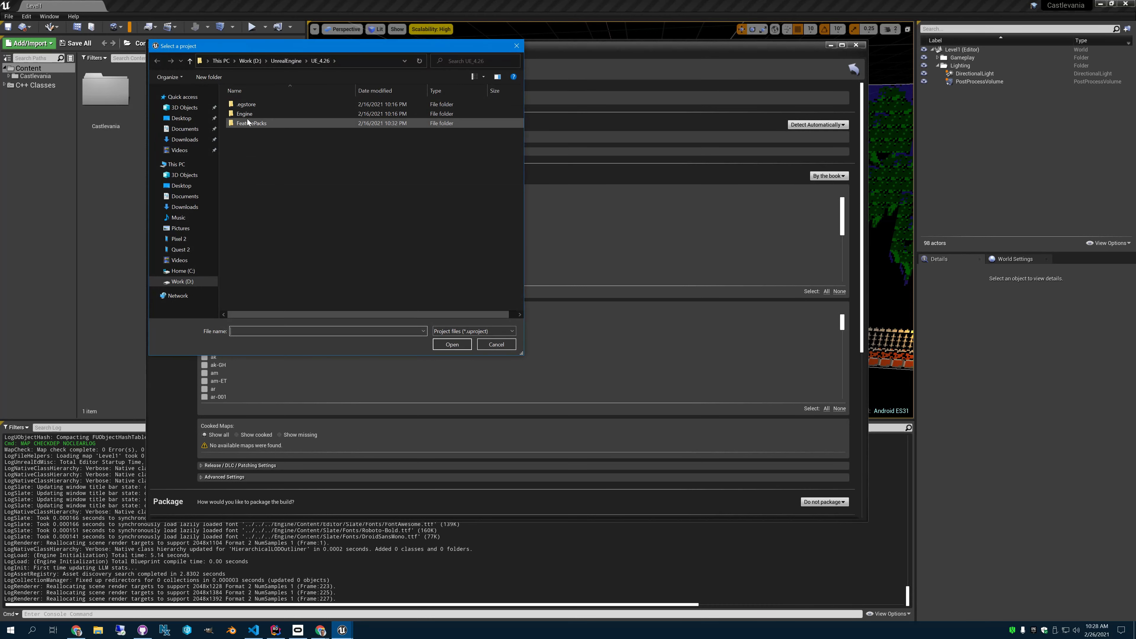
left_click(188, 199)
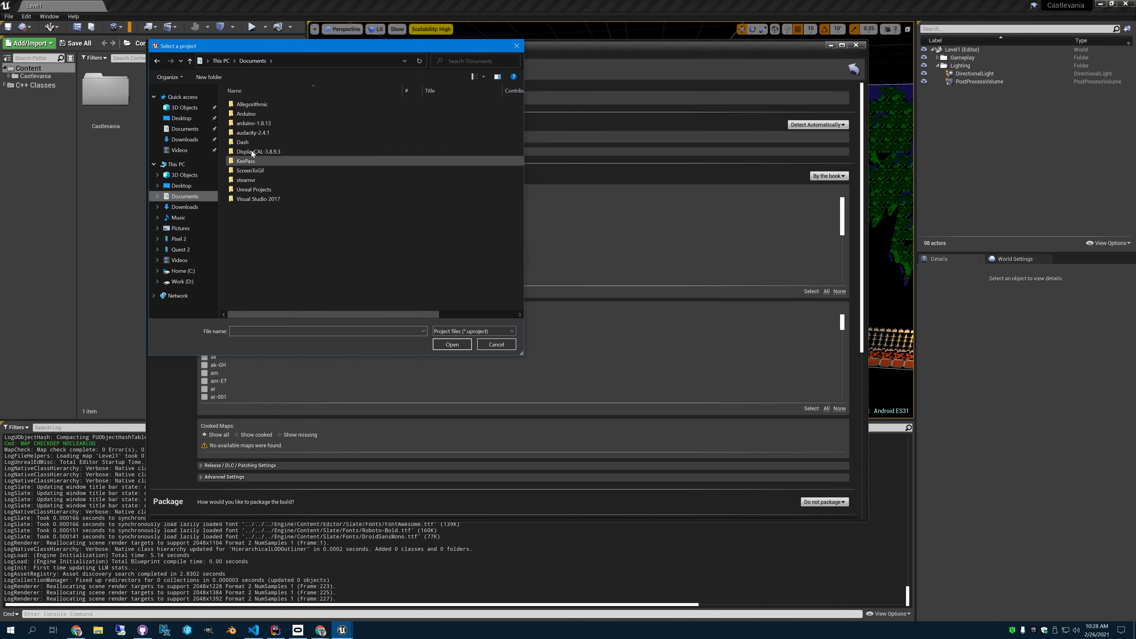
double_click(260, 190)
double_click(309, 116)
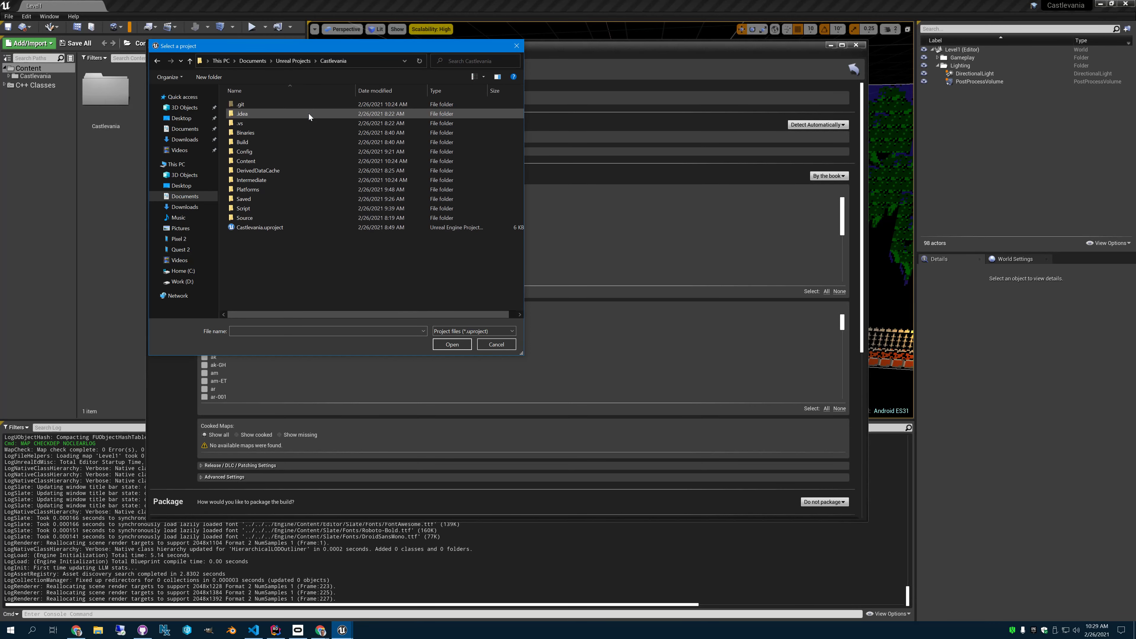
left_click(269, 228)
left_click(452, 344)
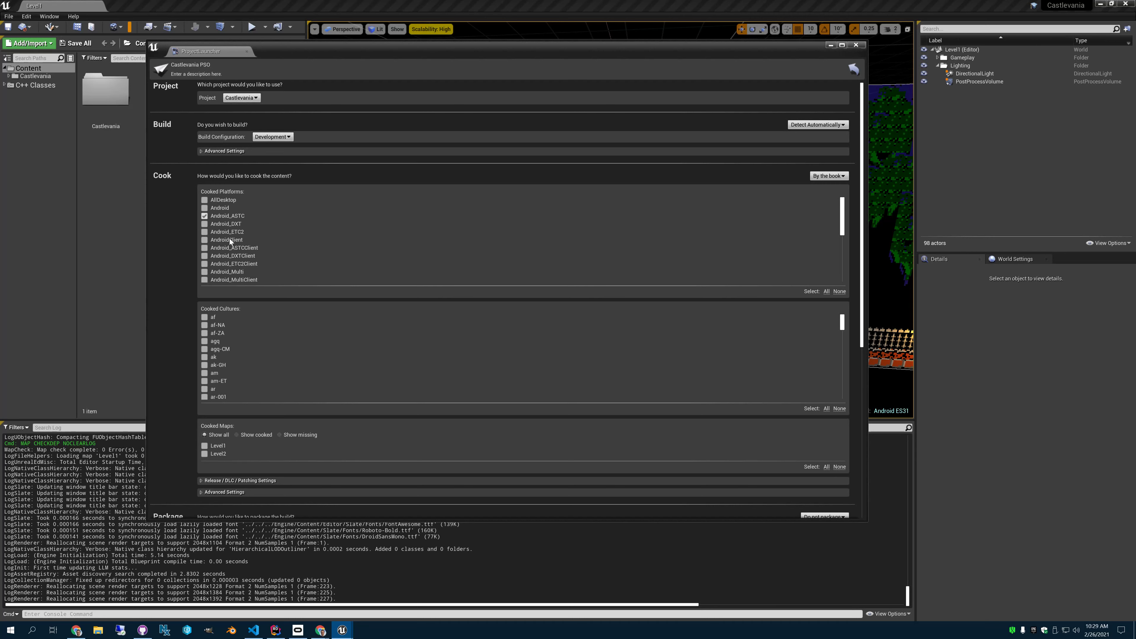
Tick Android_ASTC as the cooked platform and go back to the launcher's device list.
left_click(223, 217)
left_click_drag(406, 61, 608, 103)
left_click(291, 28)
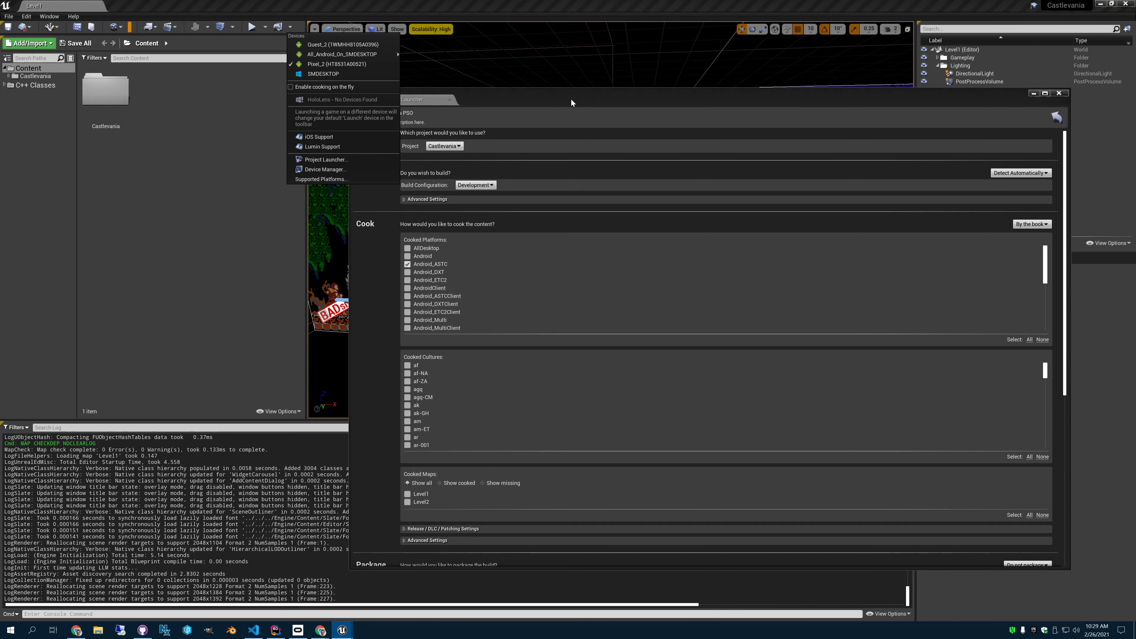
left_click(325, 159)
left_click(1059, 118)
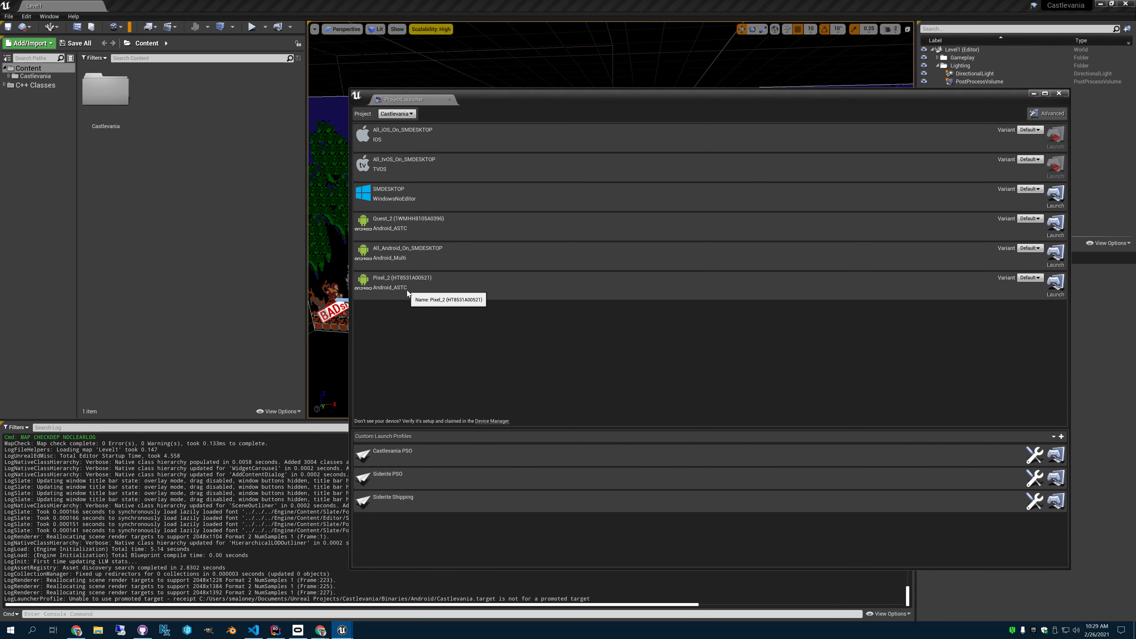
Cook Level1 and Level2 and confirm the -logpso launch parameter in Castlevania PSO, then go back.
left_click_drag(413, 84, 313, 64)
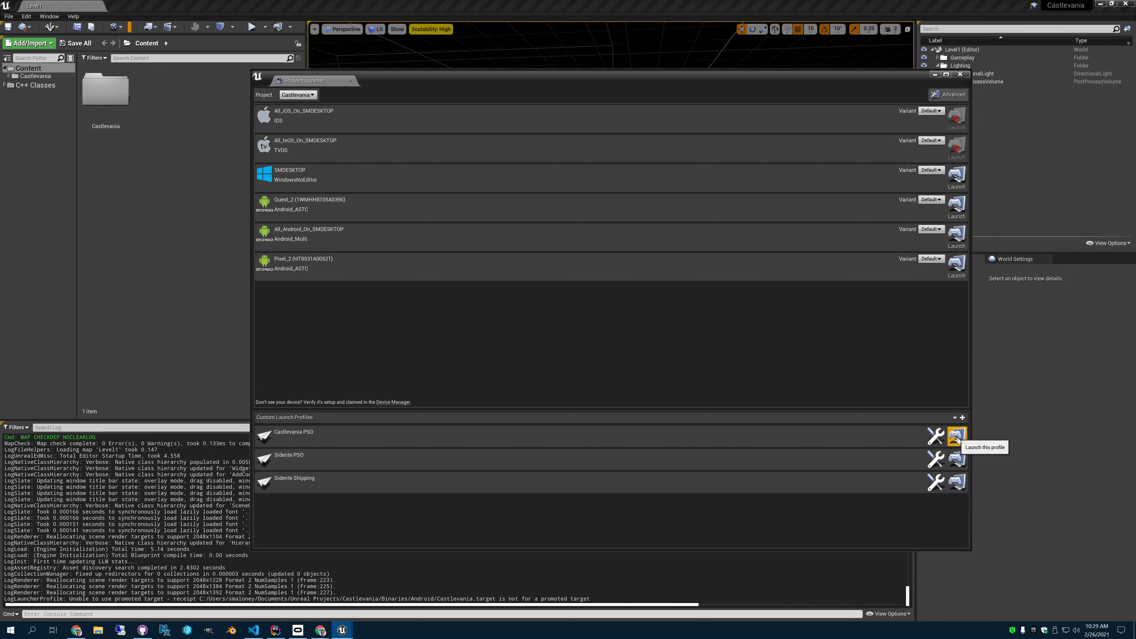
left_click(930, 437)
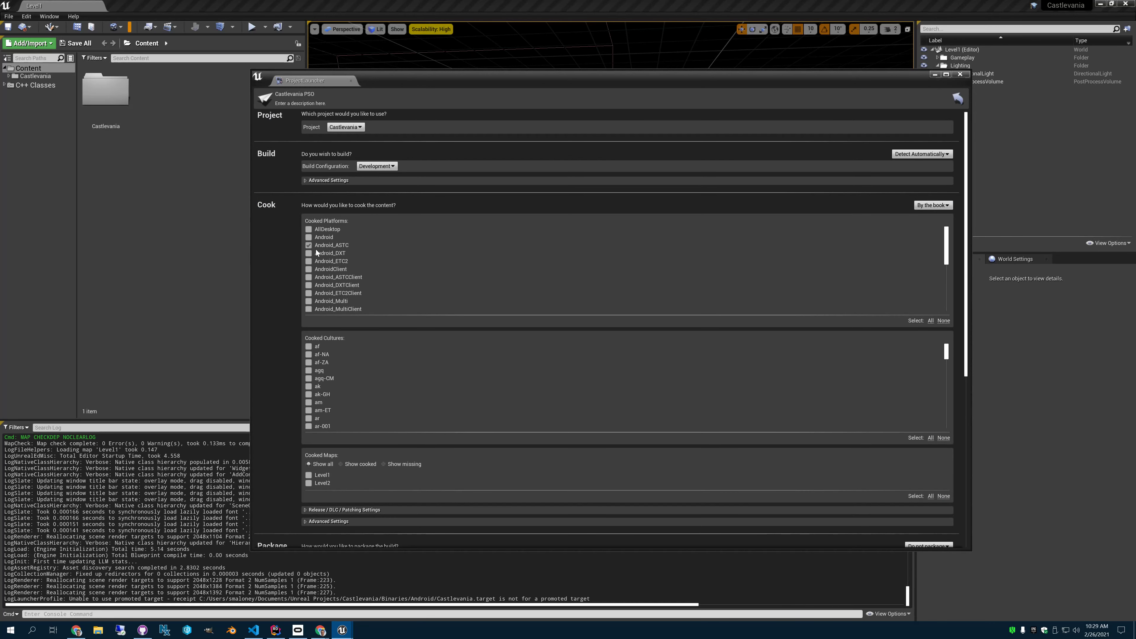
scroll(363, 346, "down", 3)
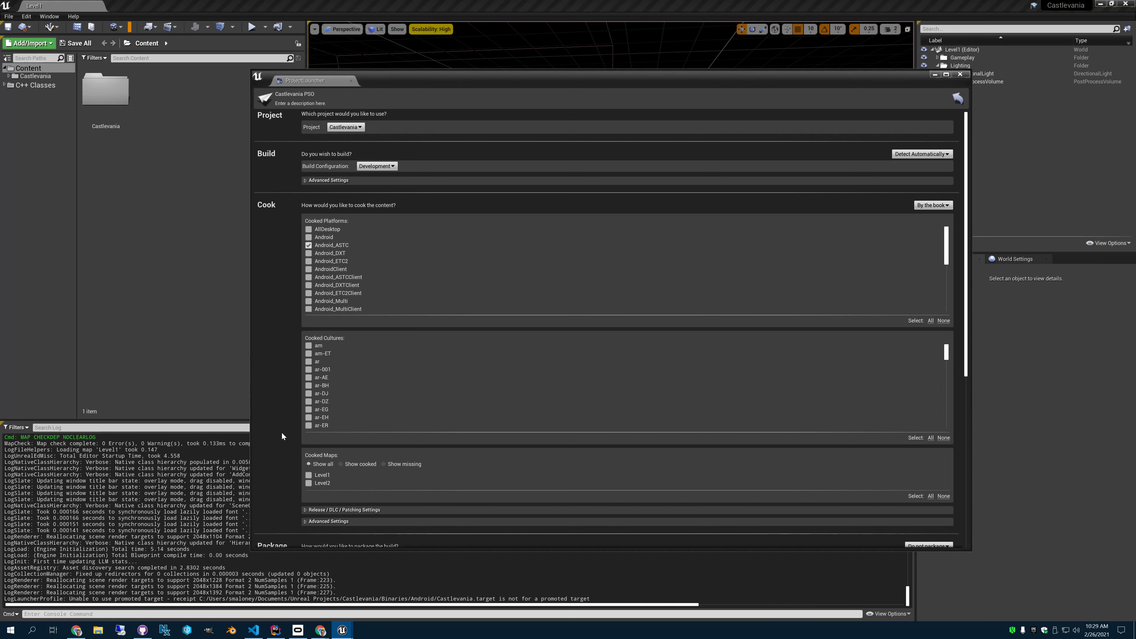
scroll(279, 391, "down", 2)
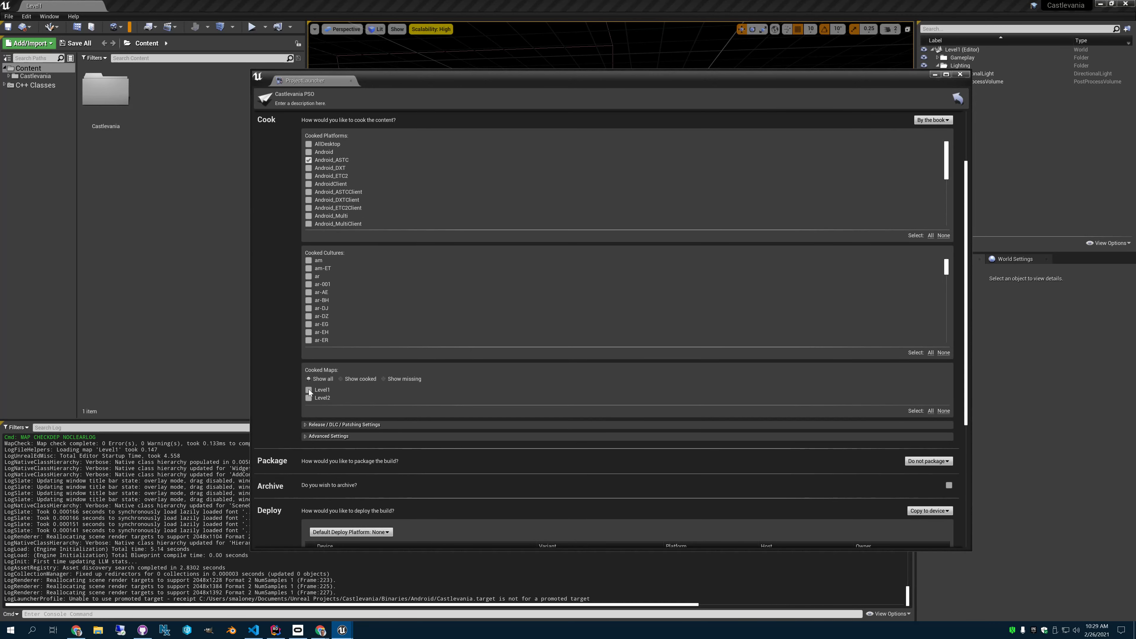
scroll(284, 377, "down", 5)
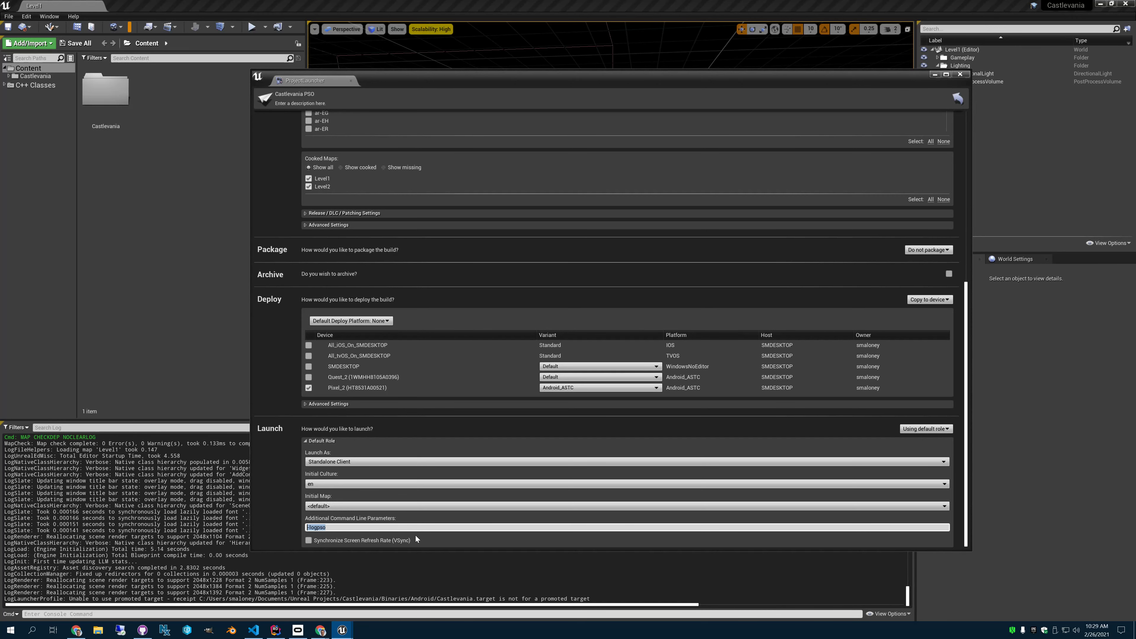
key("End")
left_click(958, 98)
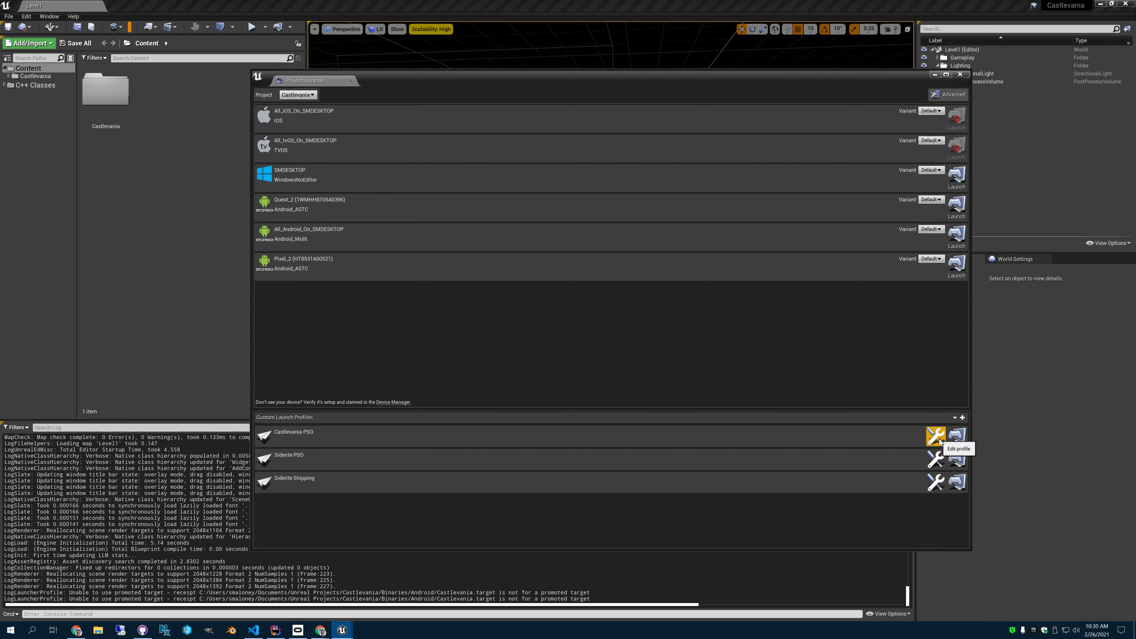
Launch the Castlevania PSO profile and follow its Android build, cook and APK install in the log.
left_click(957, 436)
left_click_drag(467, 76, 450, 72)
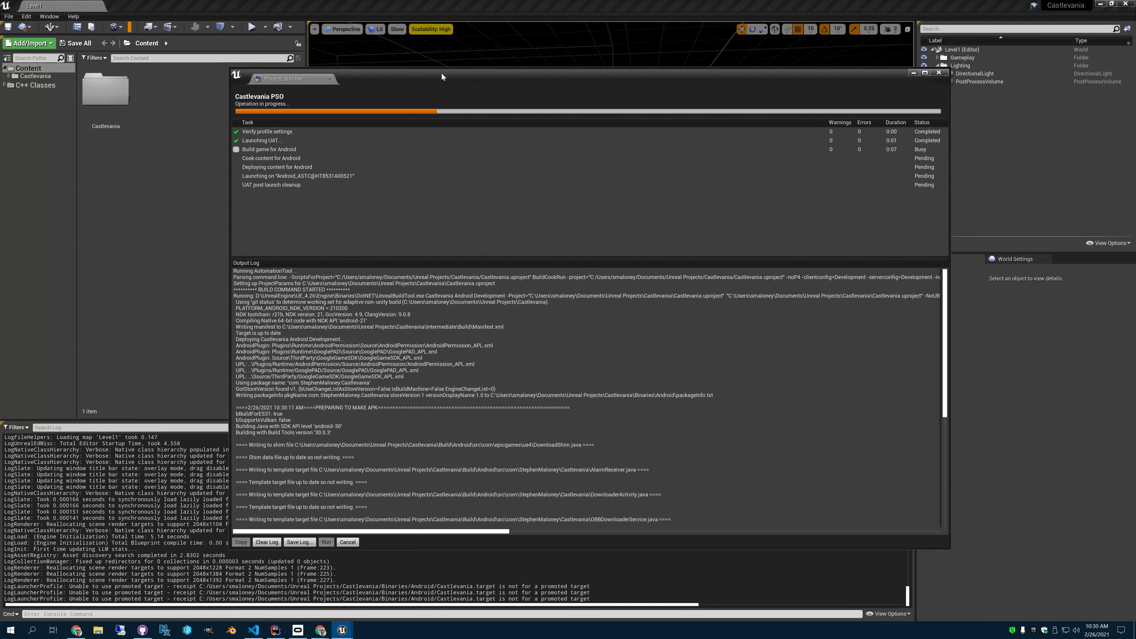
left_click_drag(947, 321, 953, 524)
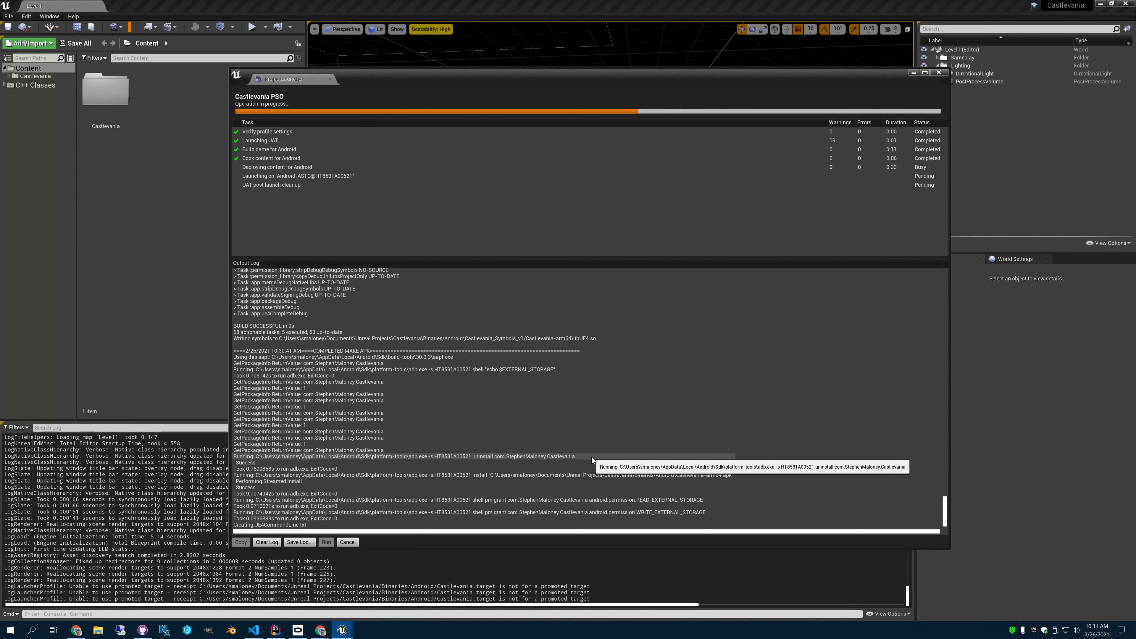
Shift+Delete the PSOCaching folder on Home (C:), confirm, and close File Explorer.
left_click(98, 630)
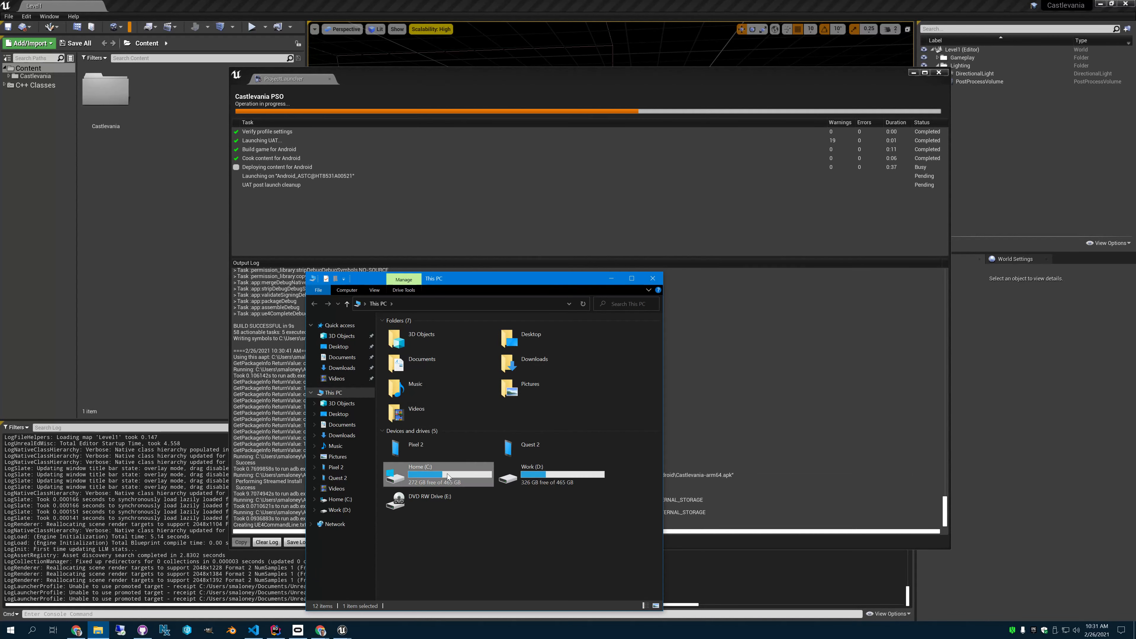
double_click(447, 473)
left_click(409, 379)
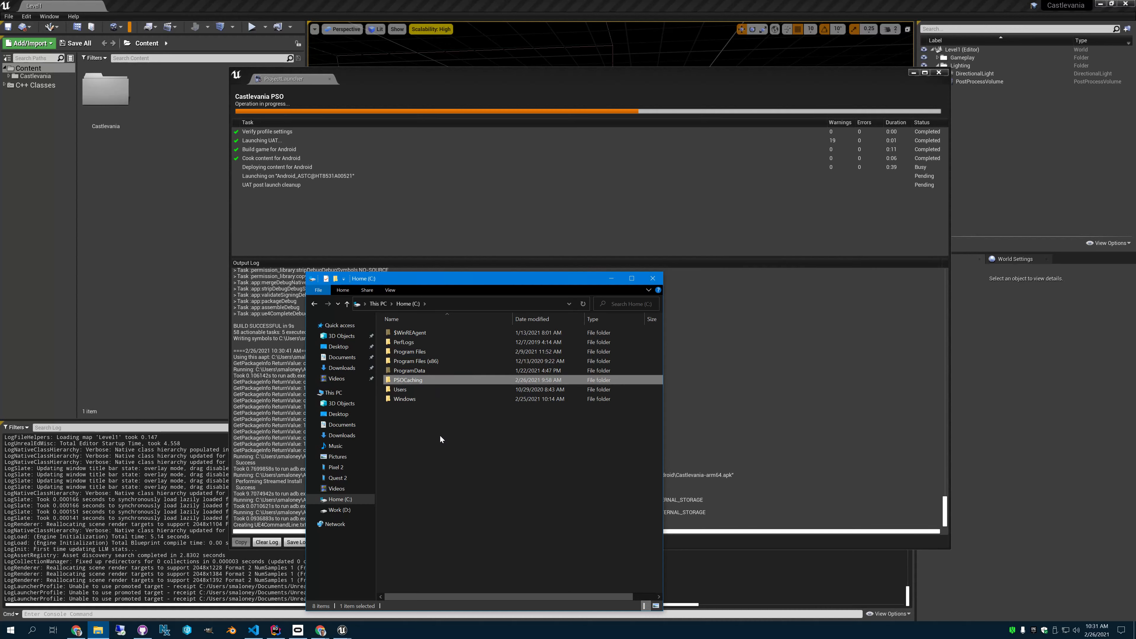
key("shift+Delete")
left_click(586, 350)
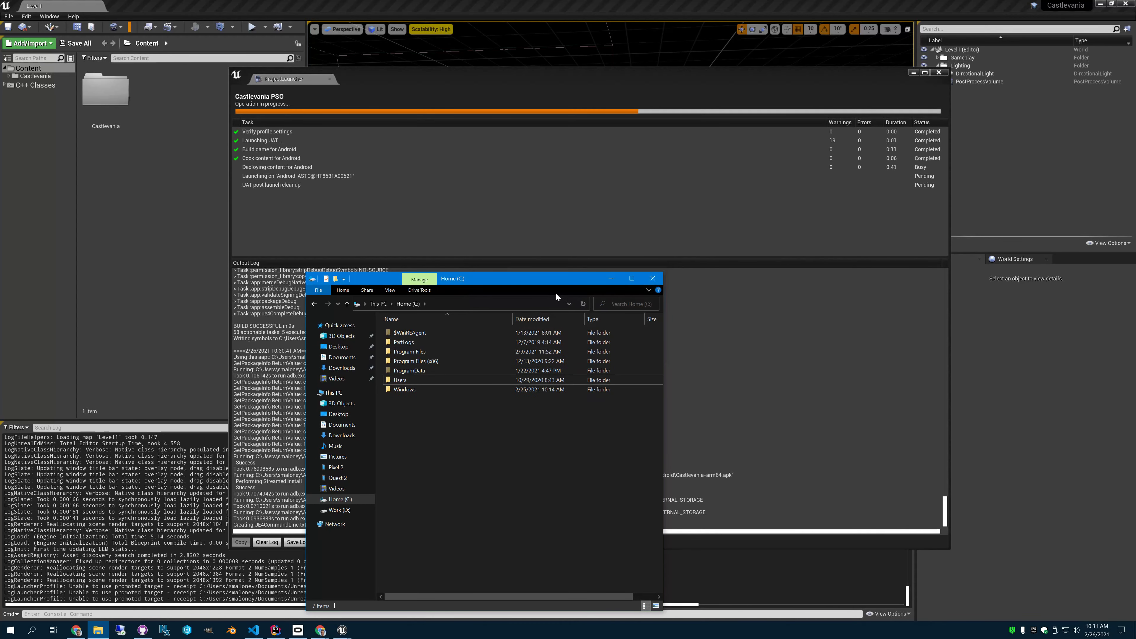
left_click(658, 279)
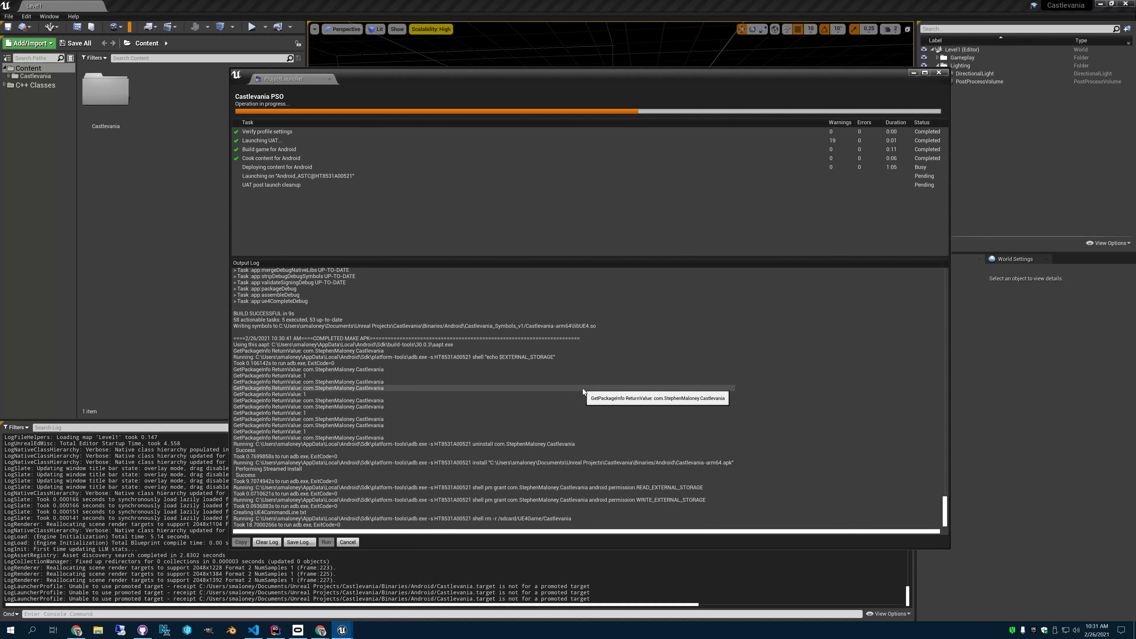
Once deployment finishes, cancel the remaining Castlevania PSO launch tasks and close the Project Launcher.
left_click(491, 520)
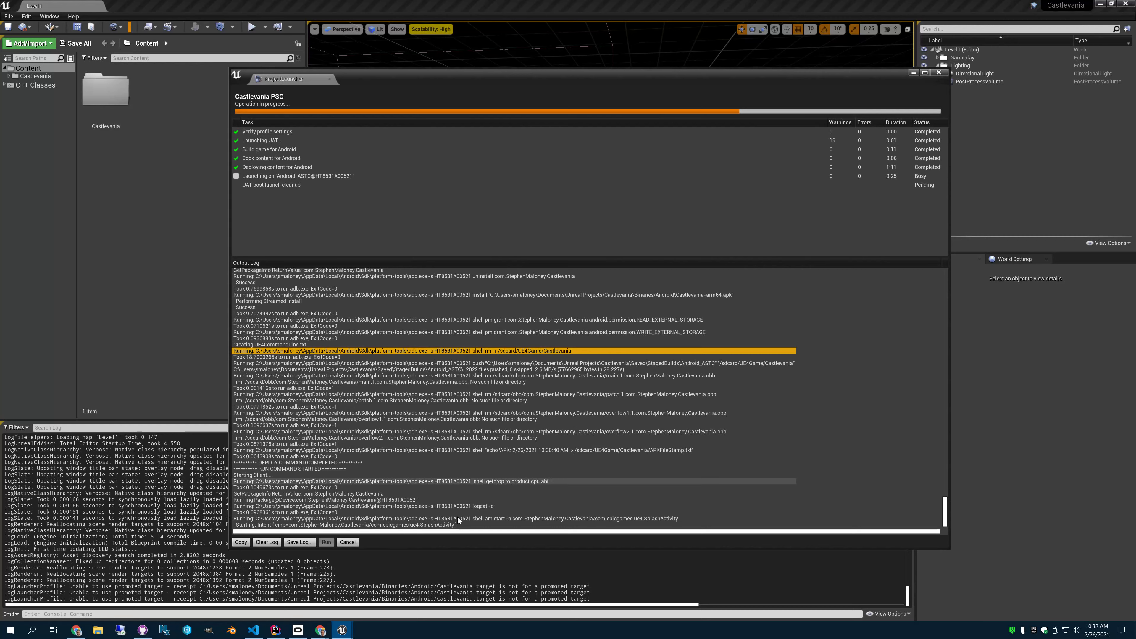
left_click(349, 541)
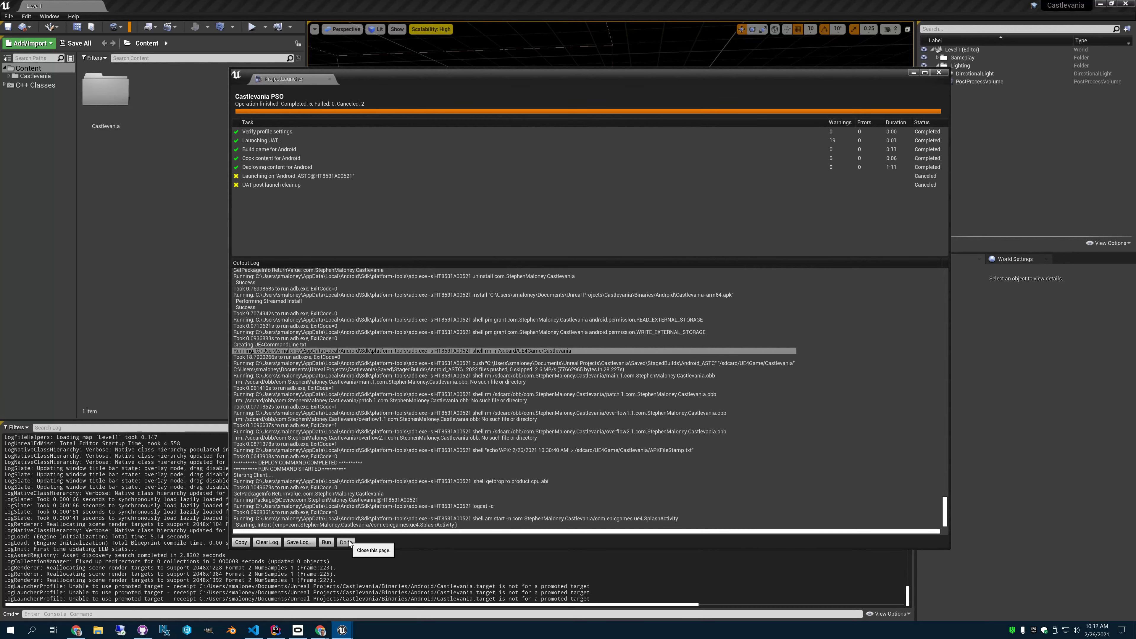
left_click(349, 541)
left_click(939, 73)
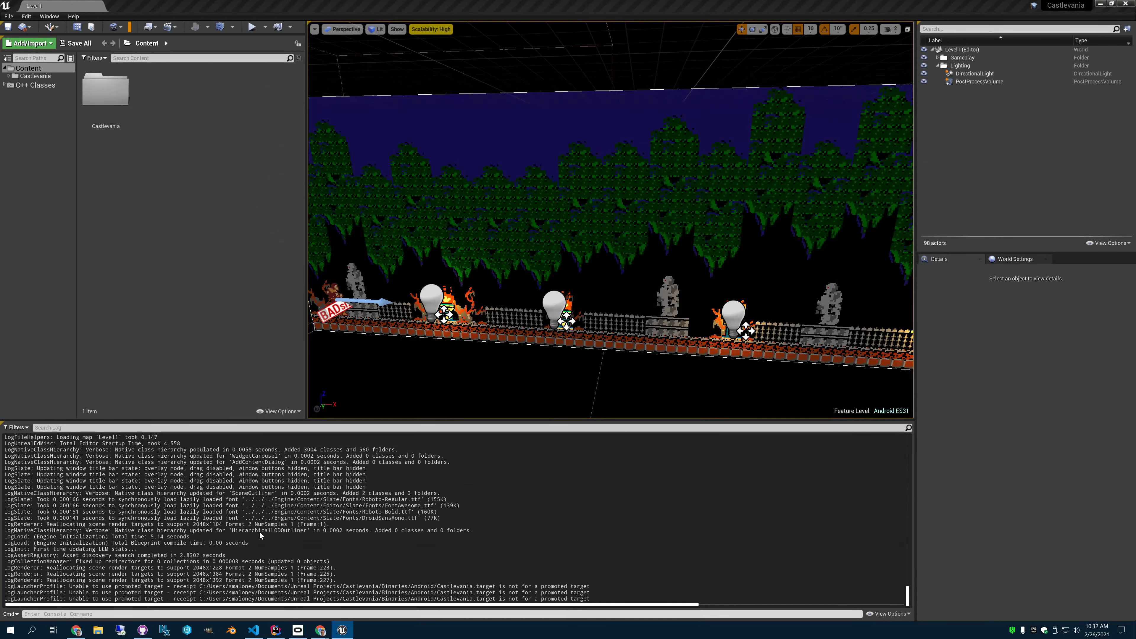
Browse the Pixel 2 to UE4Game\Castlevania\Castlevania\Saved\CollectedPSOs and select the .upipelinecache file.
left_click(98, 630)
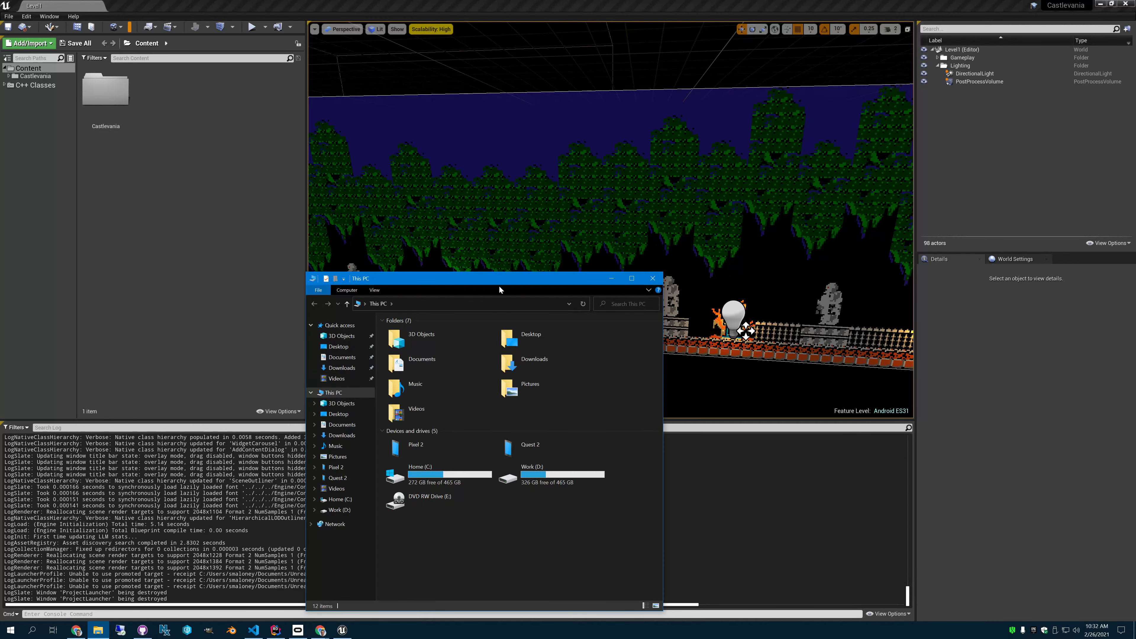
left_click_drag(462, 285, 429, 107)
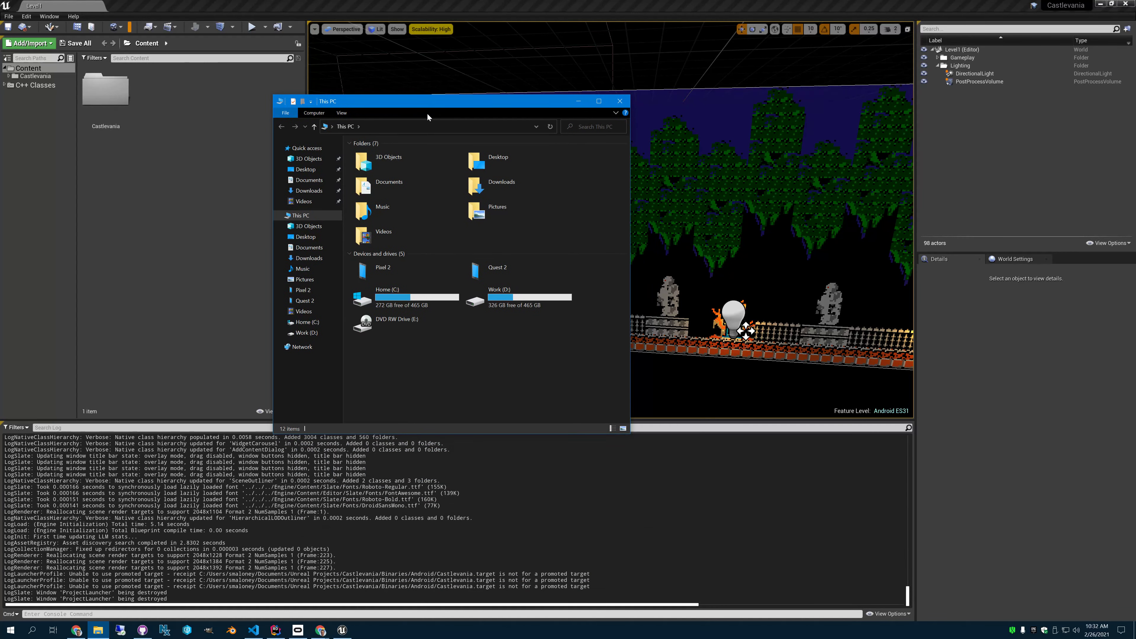
double_click(390, 273)
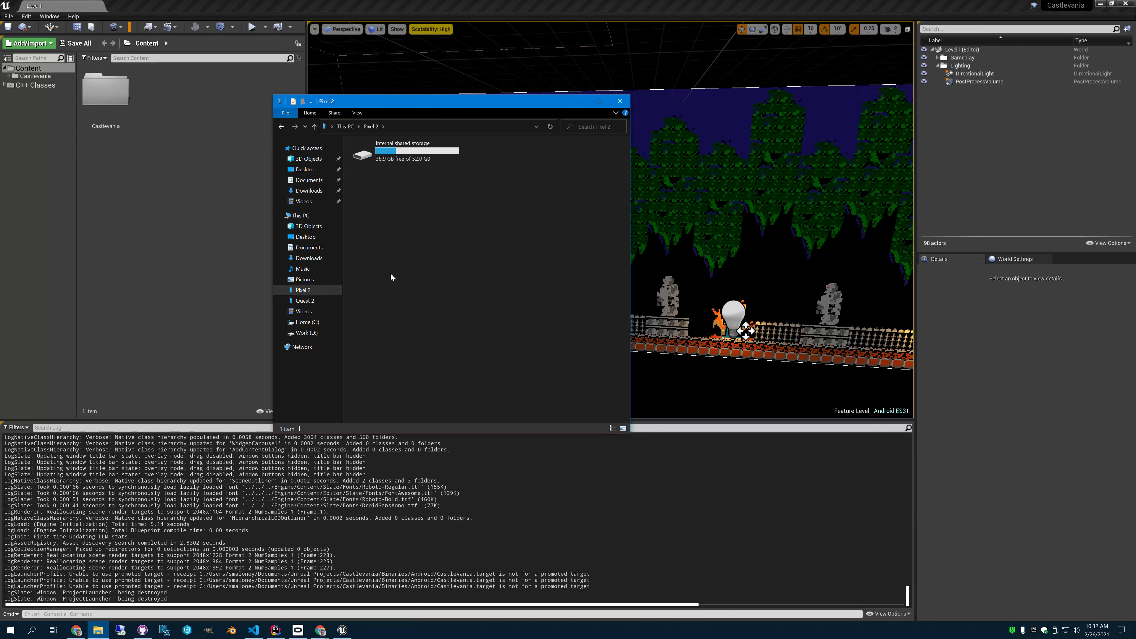
double_click(428, 154)
double_click(395, 301)
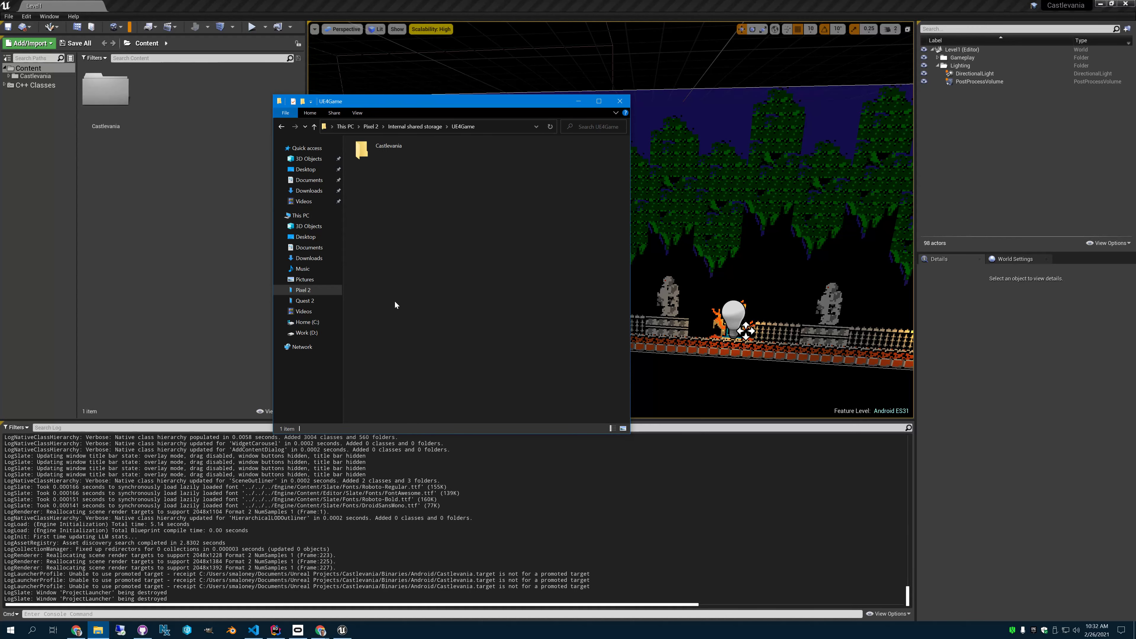
double_click(395, 156)
double_click(395, 153)
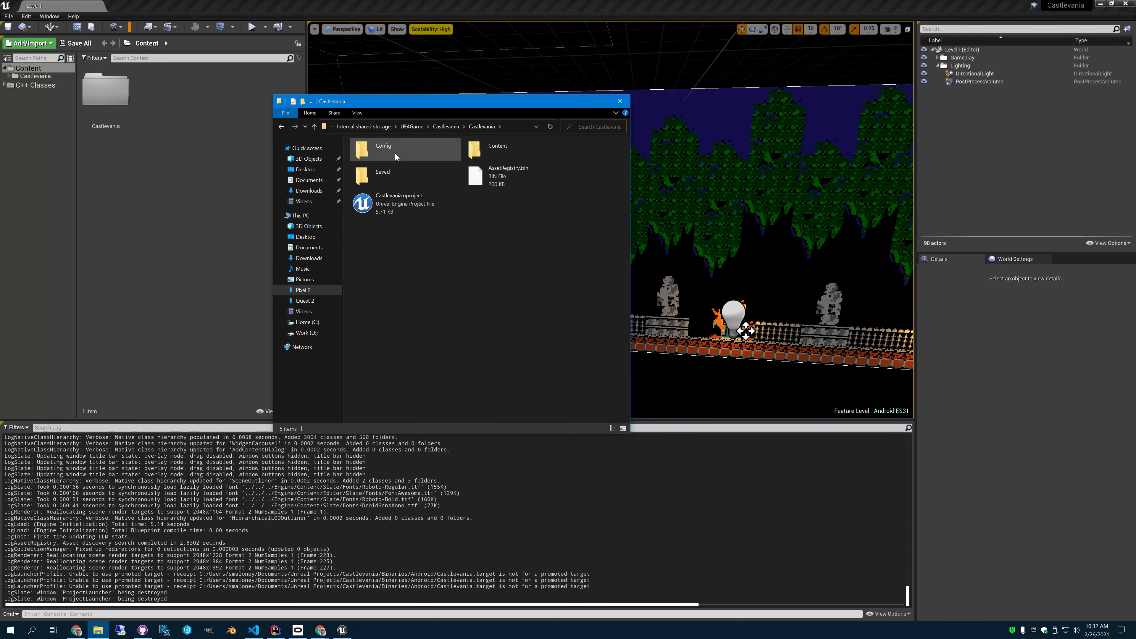
double_click(380, 177)
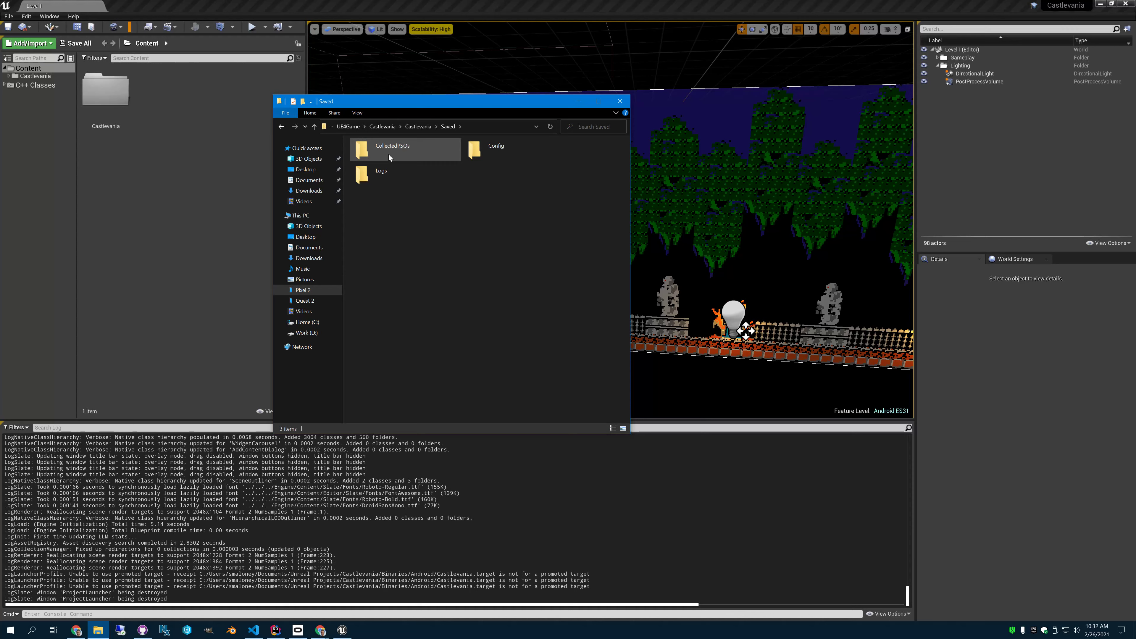
double_click(389, 155)
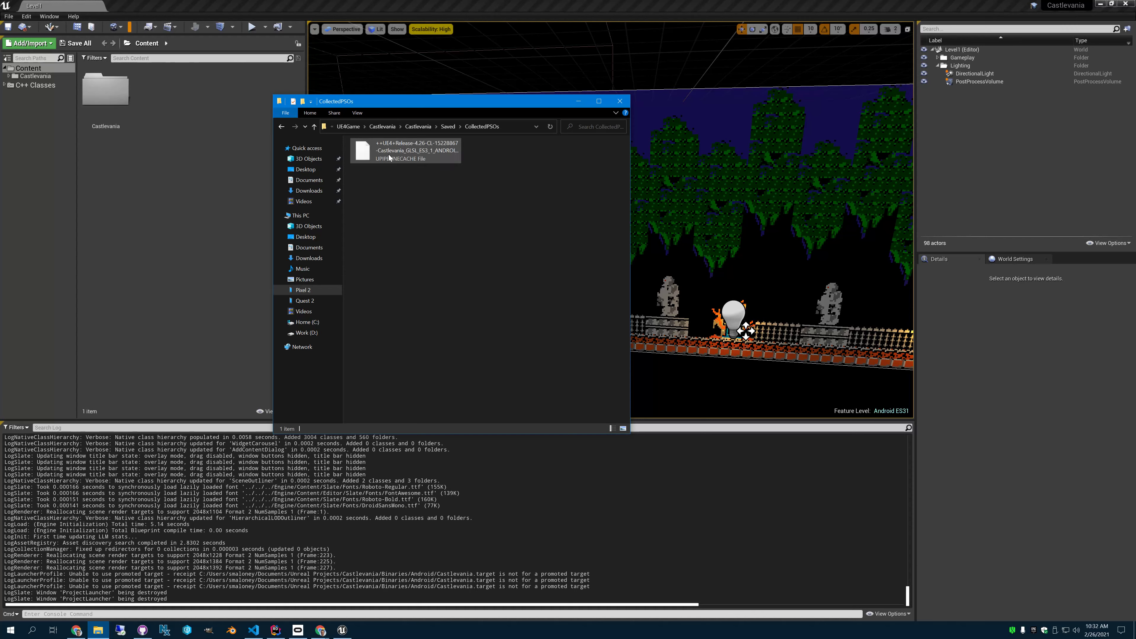
left_click(412, 157)
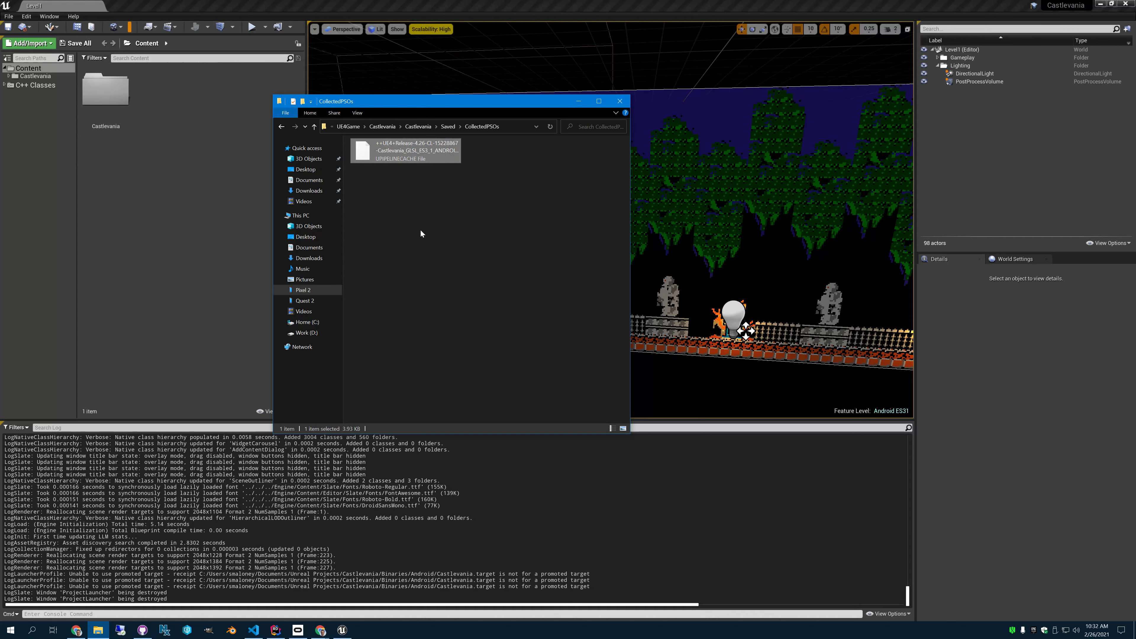
Create and open a new PSOCaching folder on Home (C:), then return to This PC.
left_click(307, 322)
right_click(411, 284)
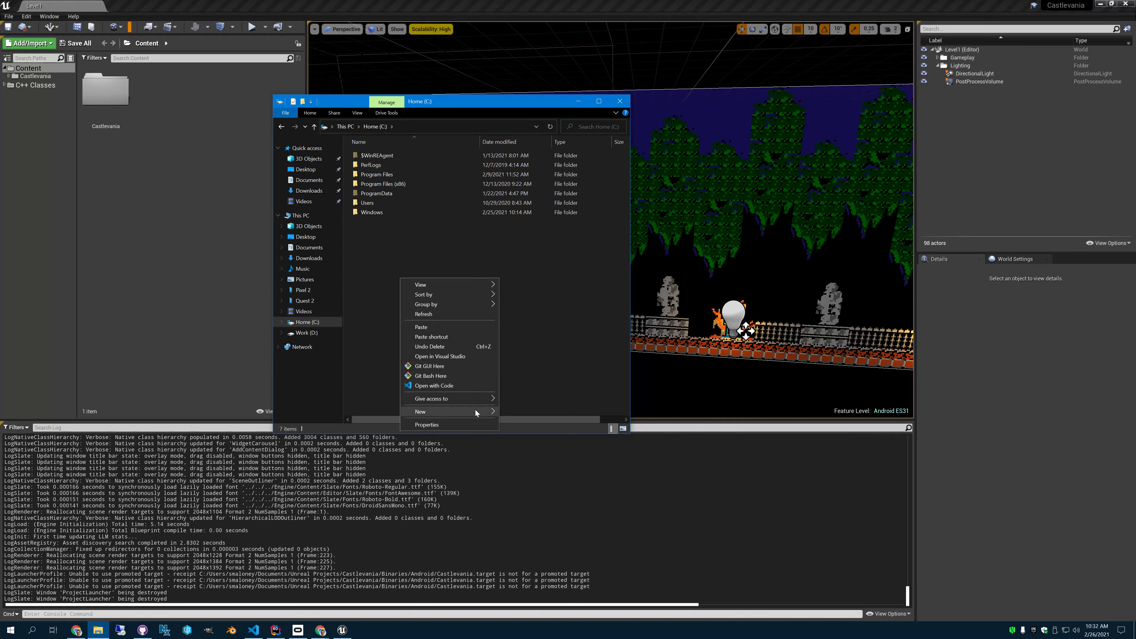
mouse_move(475, 411)
left_click(544, 412)
type("PSOCaching")
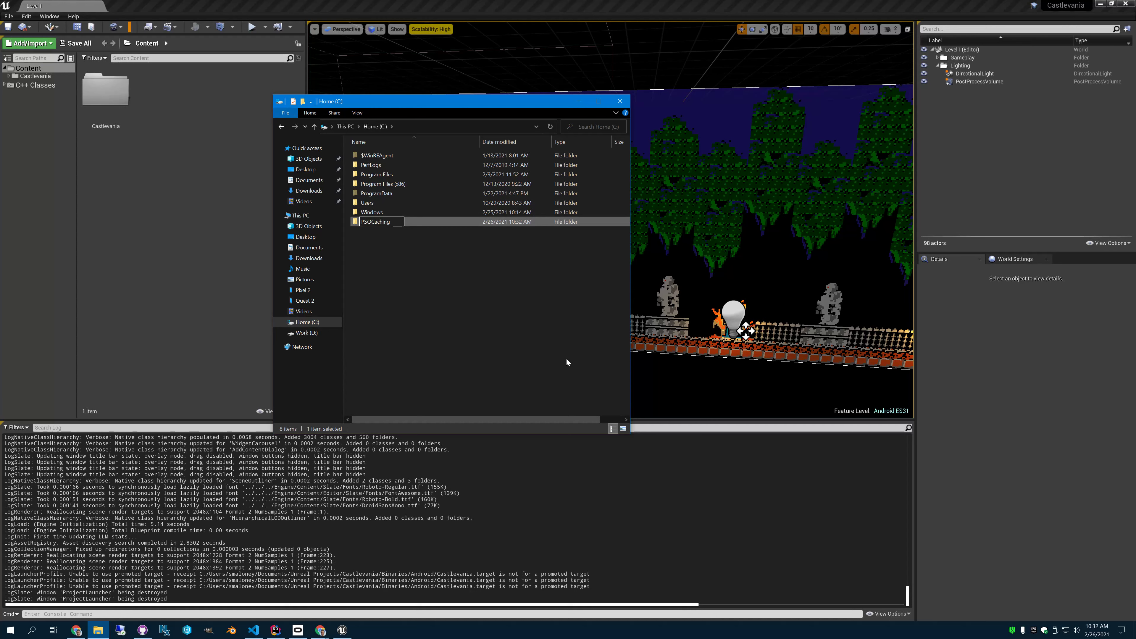
key("Return")
left_click(567, 358)
double_click(368, 221)
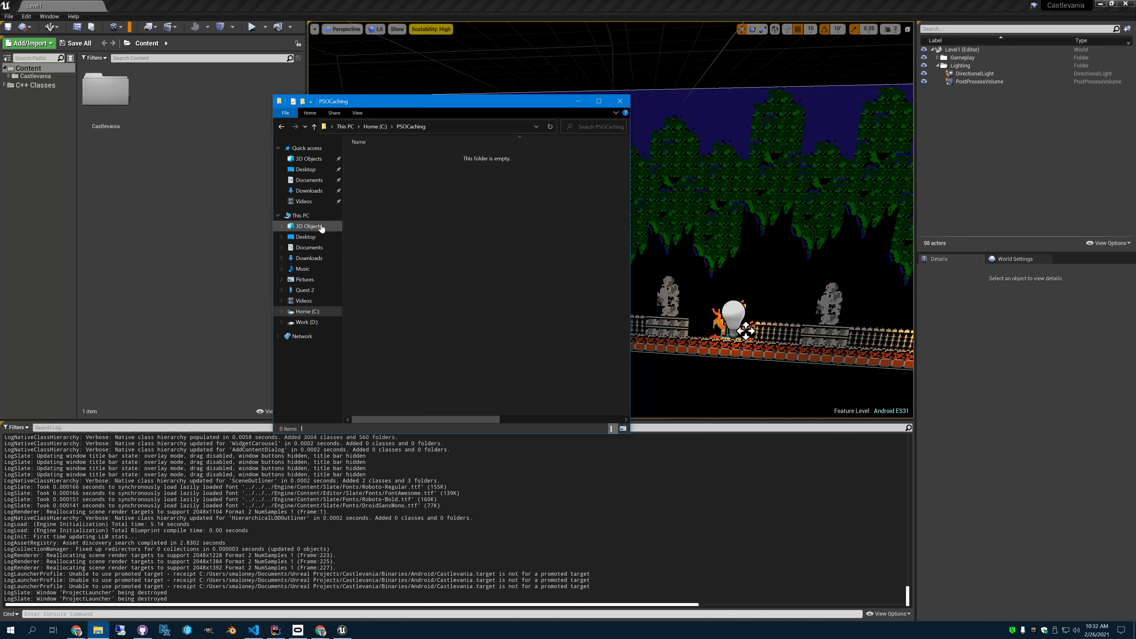
left_click(309, 216)
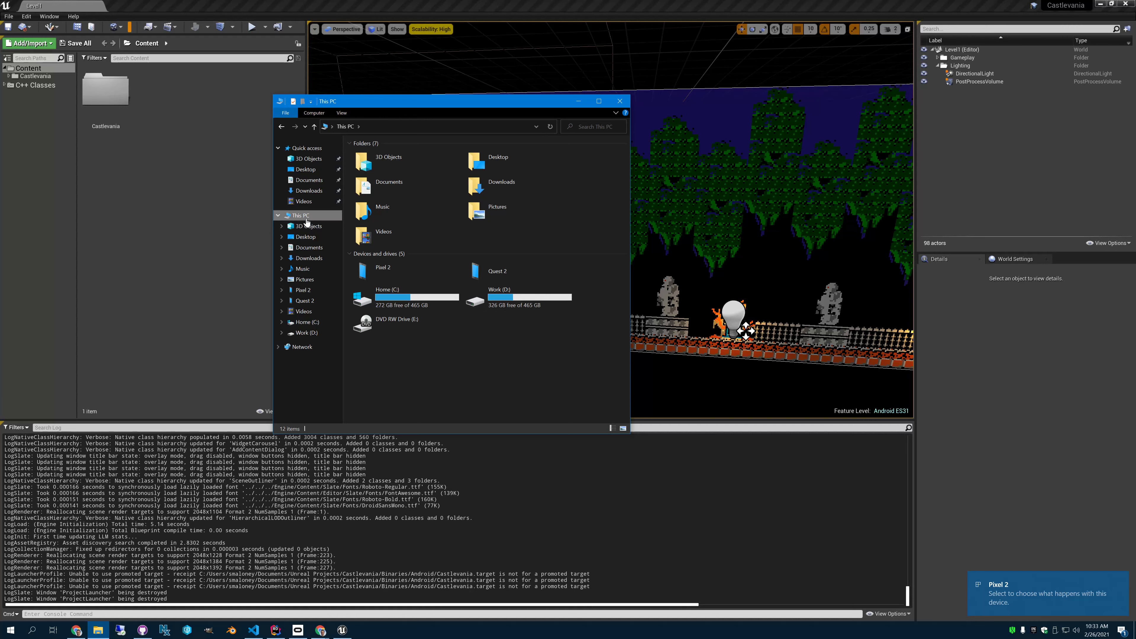
Browse the Pixel 2 back to Saved\CollectedPSOs and select the recorded pipeline cache file.
double_click(390, 264)
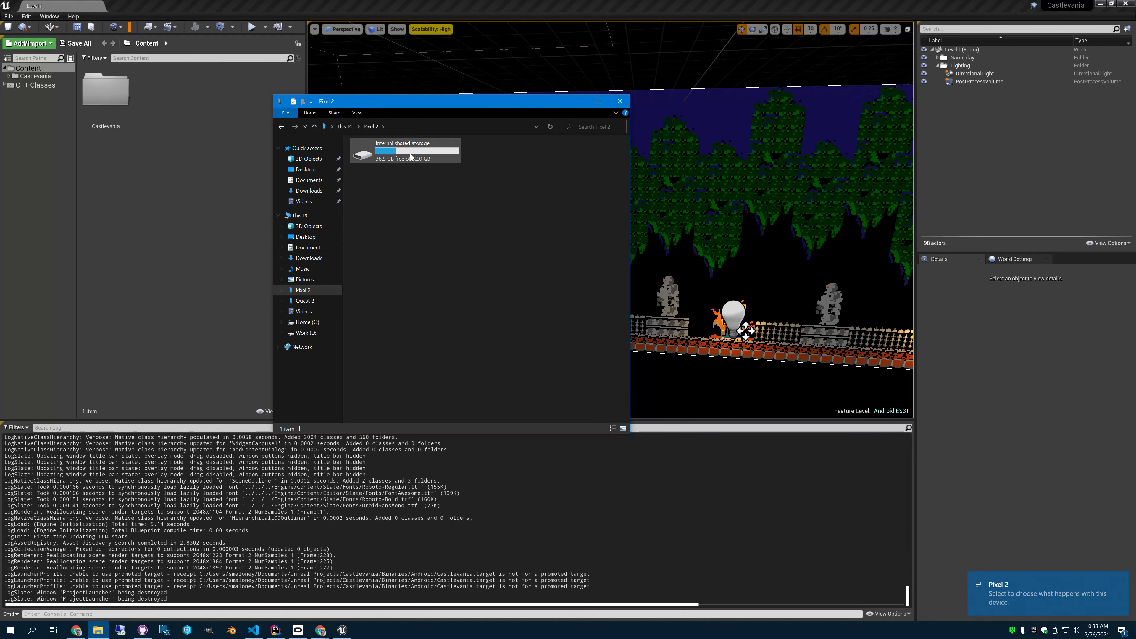
double_click(410, 153)
double_click(385, 298)
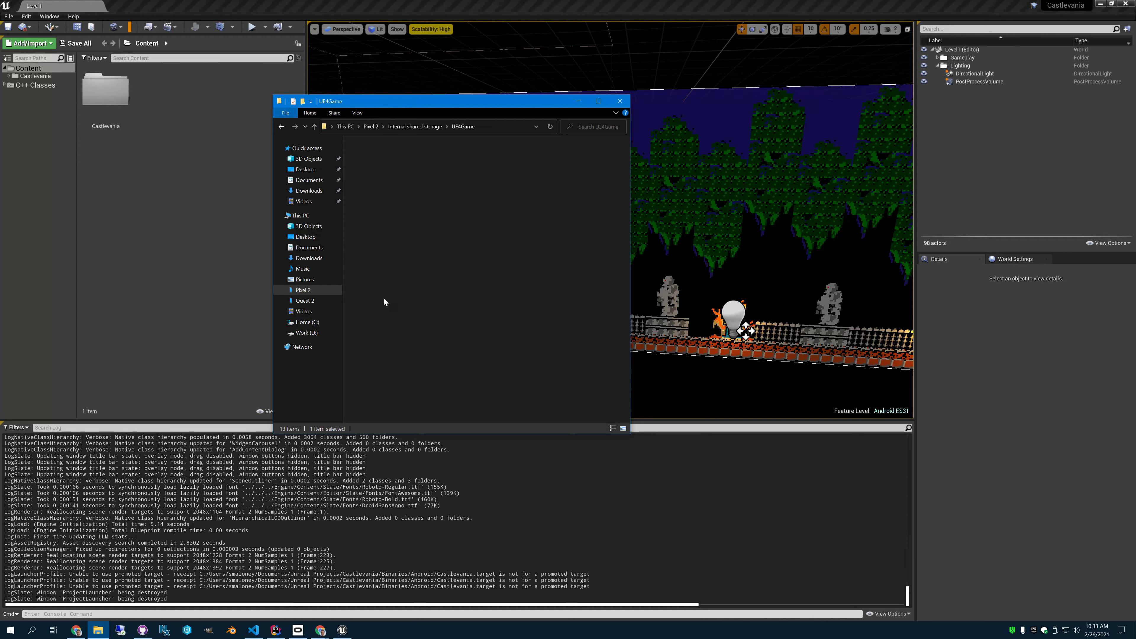
double_click(388, 156)
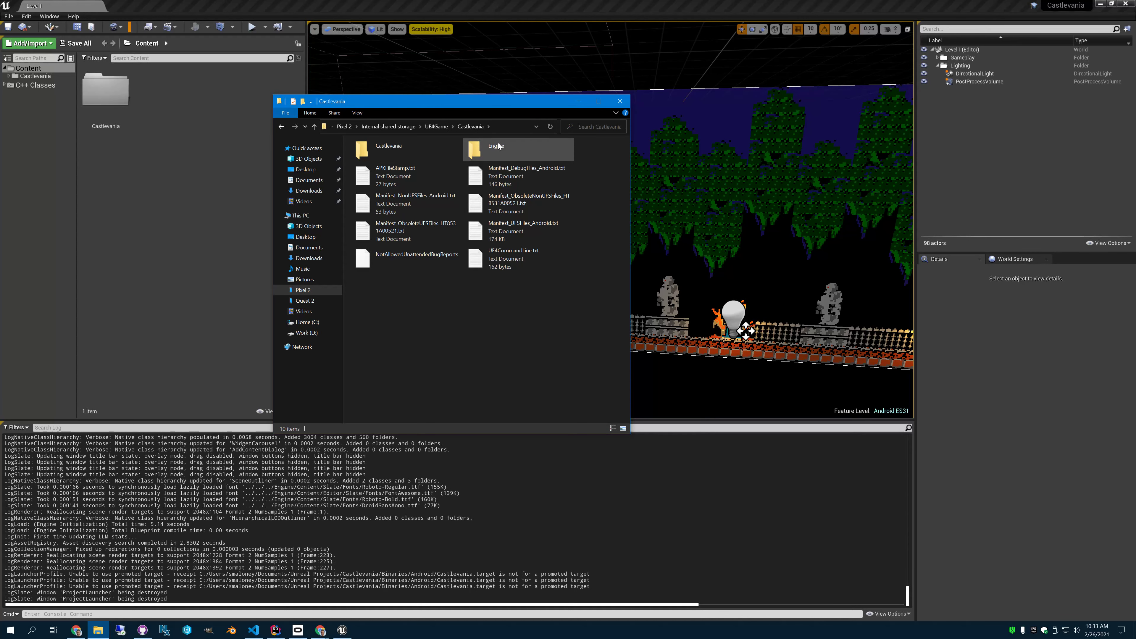
double_click(408, 149)
double_click(488, 175)
left_click(401, 154)
double_click(401, 153)
left_click(402, 155)
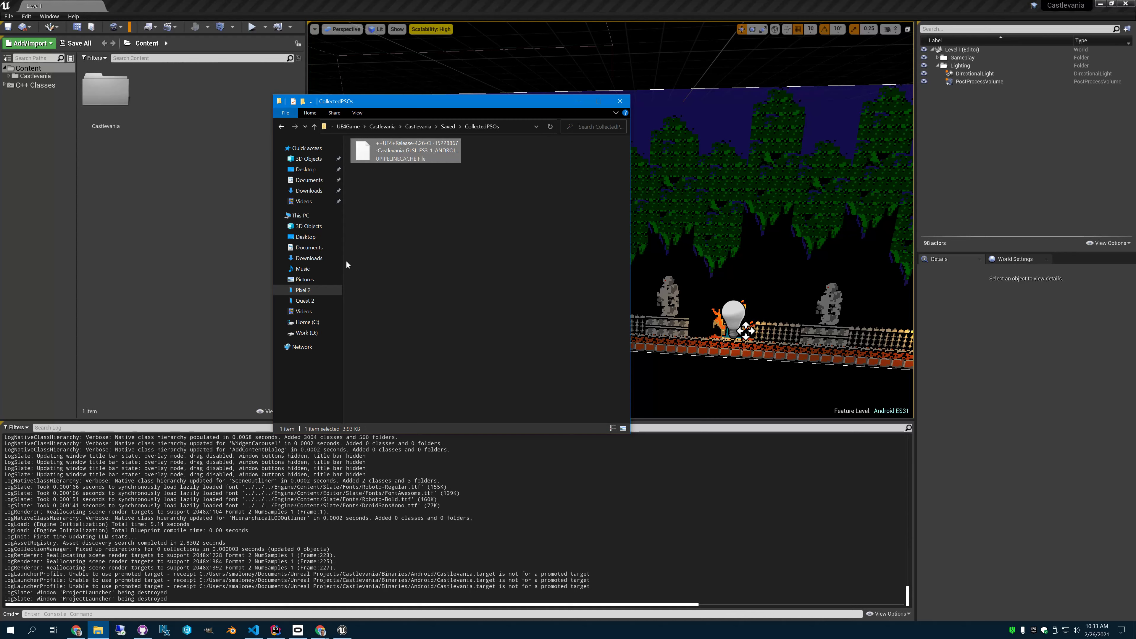
Paste the pipeline cache file into C:\PSOCaching.
left_click(308, 322)
double_click(370, 209)
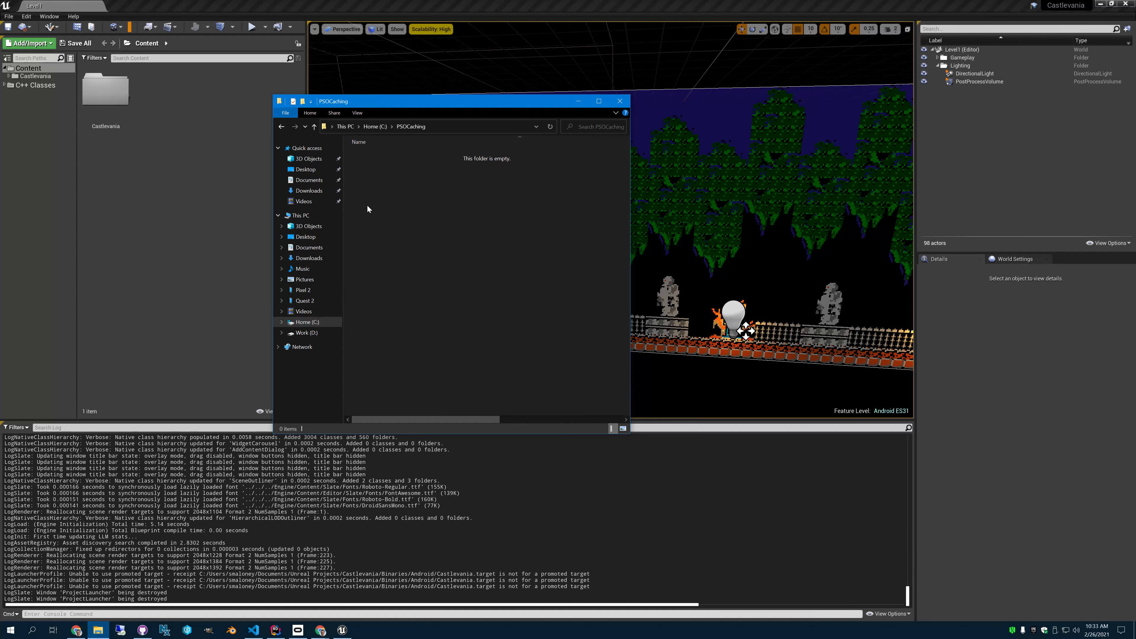
key("ctrl+v")
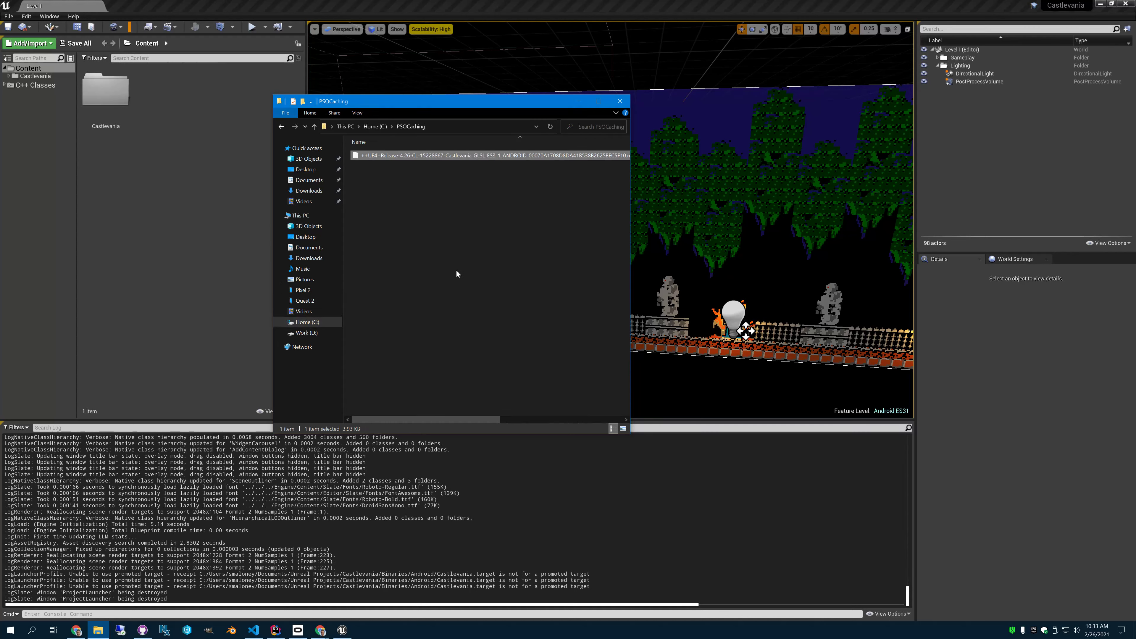
left_click(456, 269)
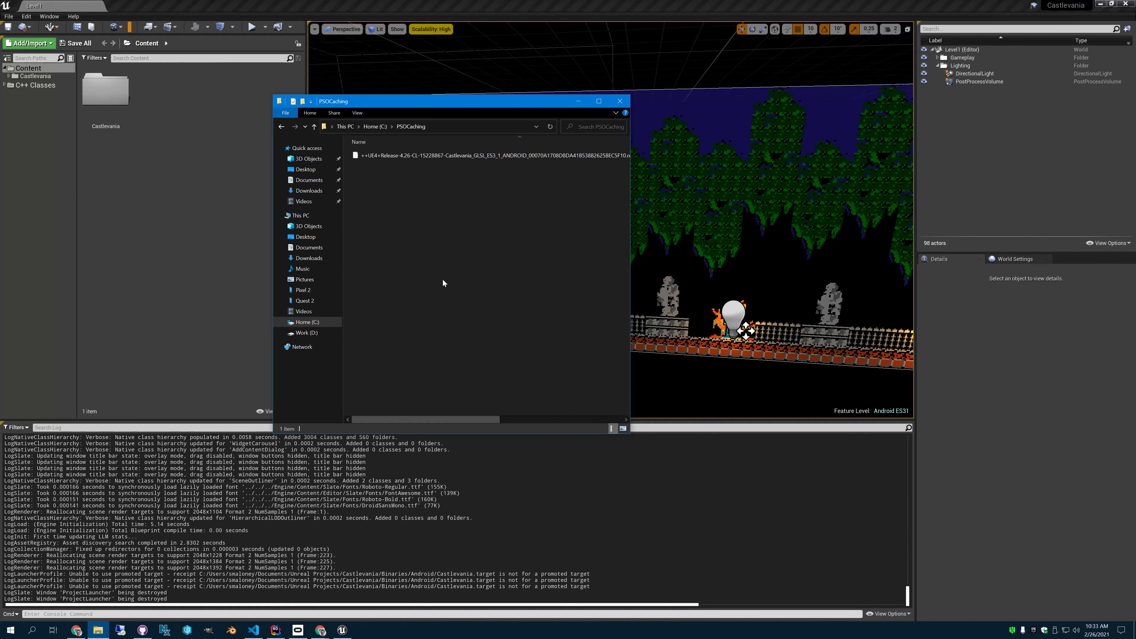
key("alt+Tab")
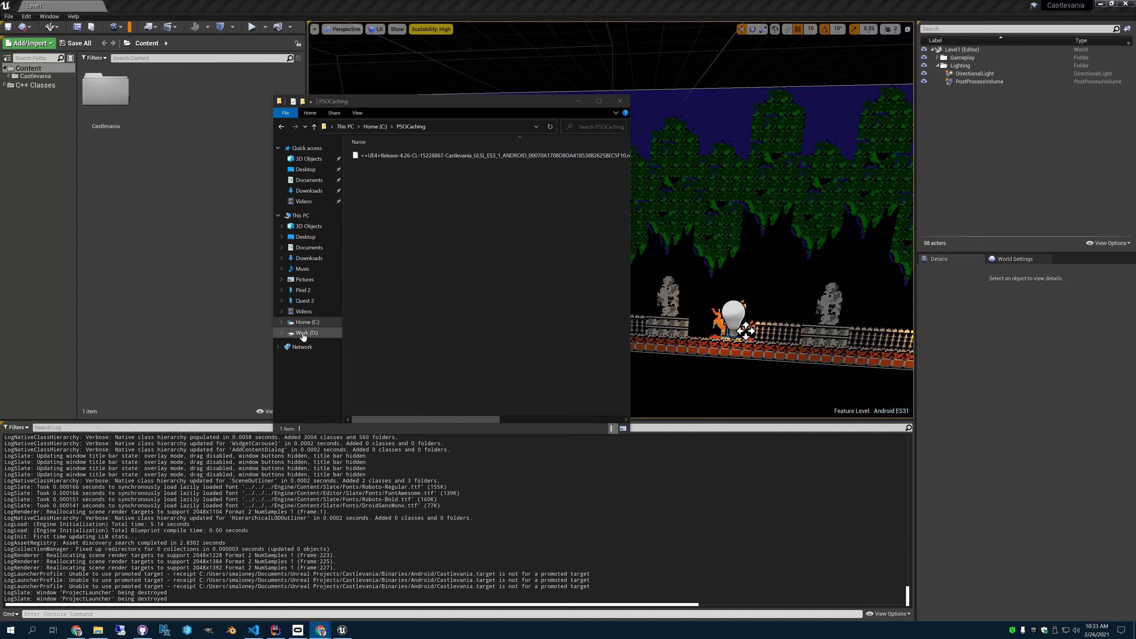
Browse Documents\Unreal Projects\Castlevania\Saved\Cooked\Android_ASTC\Castlevania\Metadata\PipelineCaches.
left_click(308, 248)
left_click(389, 242)
double_click(389, 241)
double_click(426, 175)
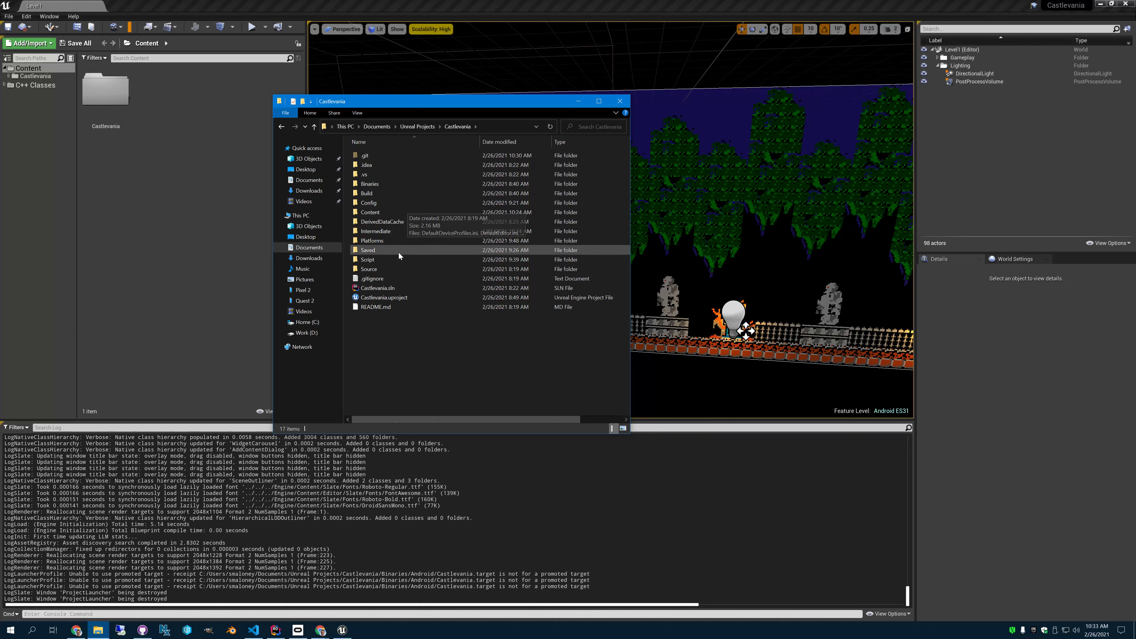
double_click(374, 250)
double_click(378, 185)
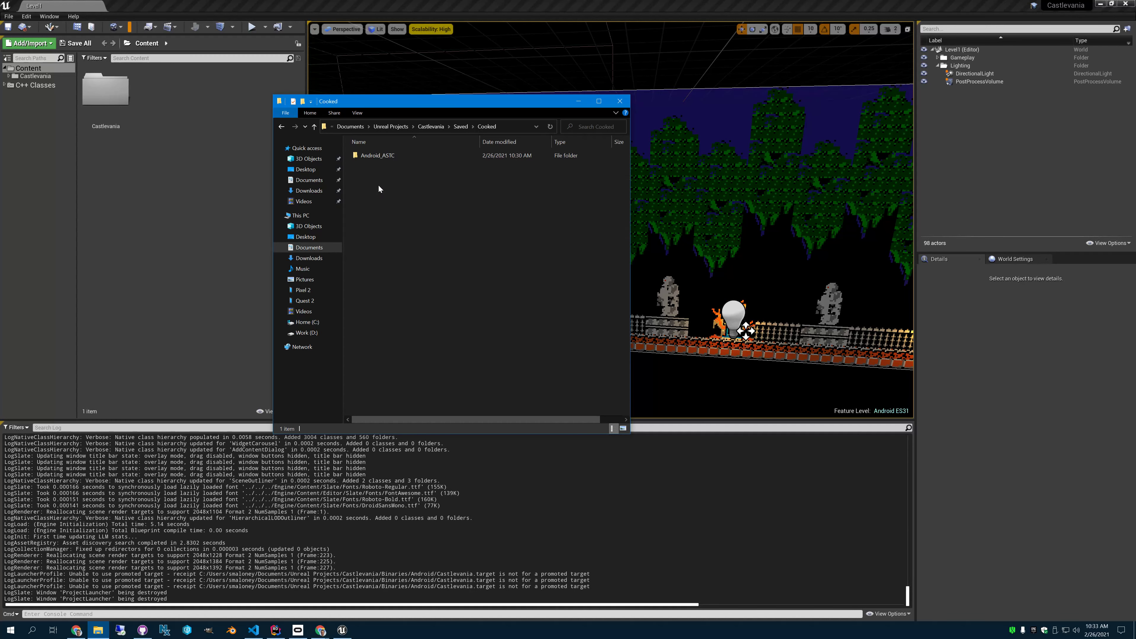
double_click(381, 158)
double_click(381, 158)
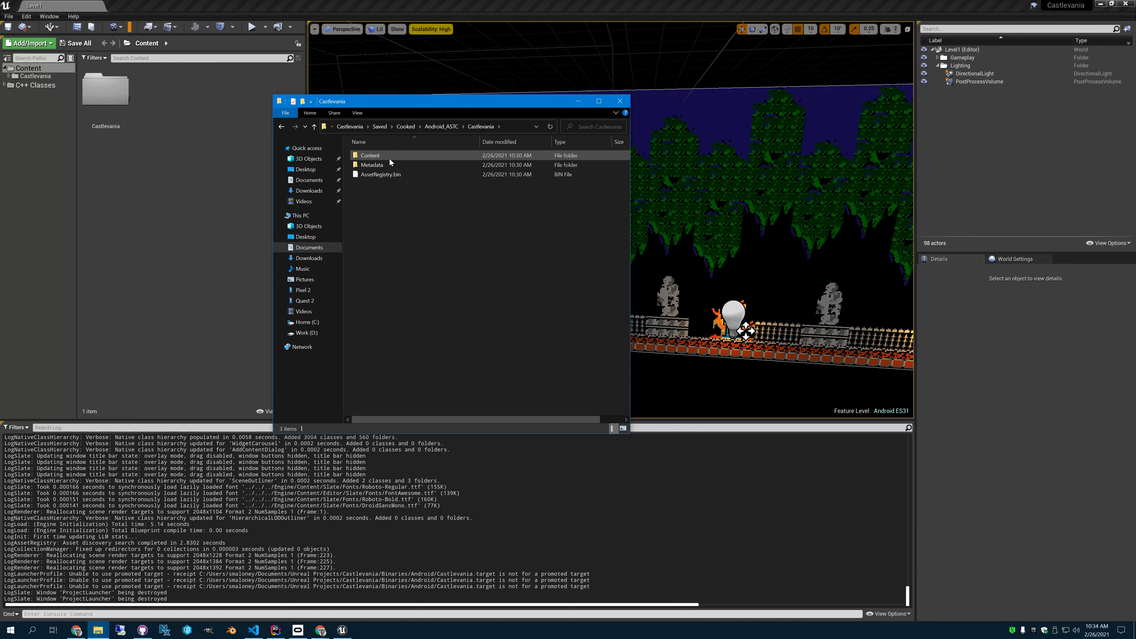
double_click(386, 165)
double_click(392, 157)
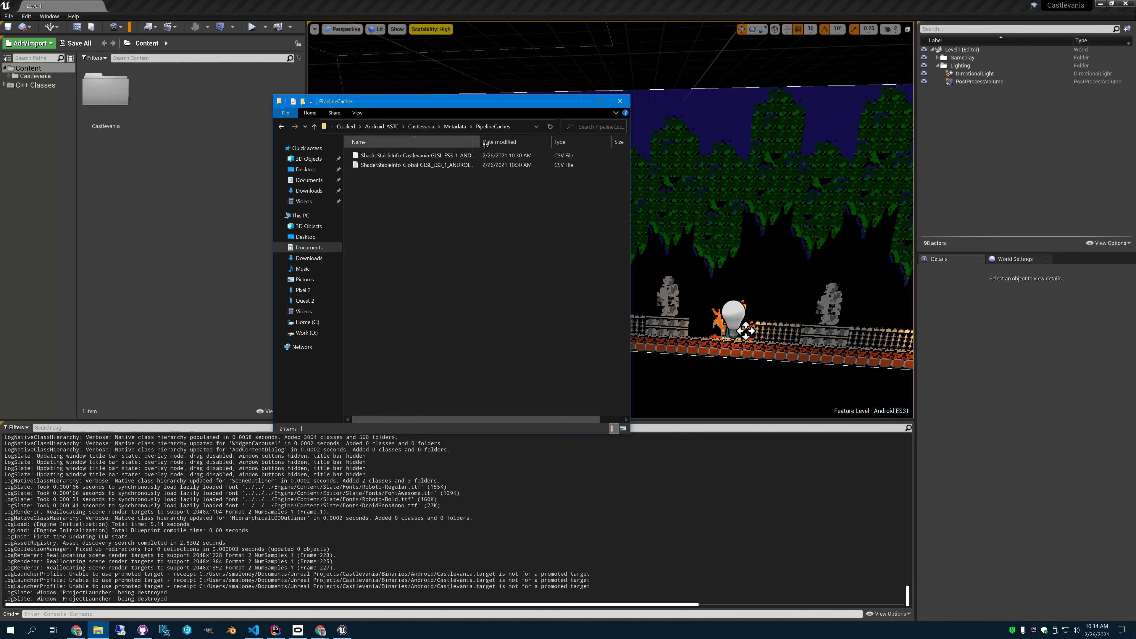
Copy both ShaderStableInfo .scl.csv files into C:\PSOCaching.
double_click(479, 141)
left_click(384, 155)
left_click(402, 165, "shift")
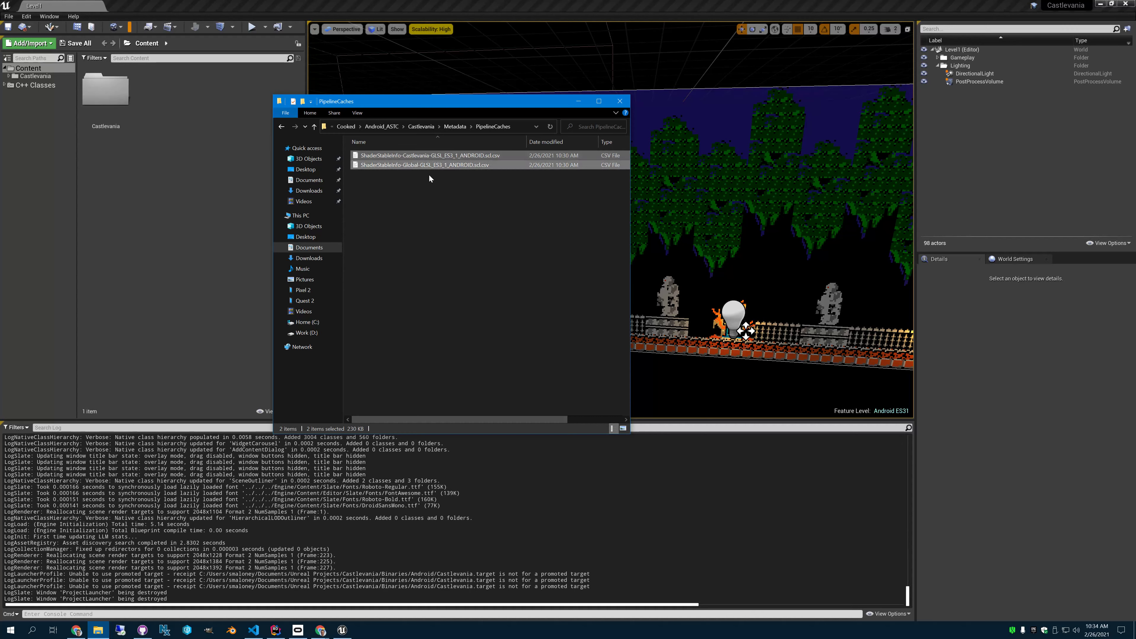
left_click(306, 322)
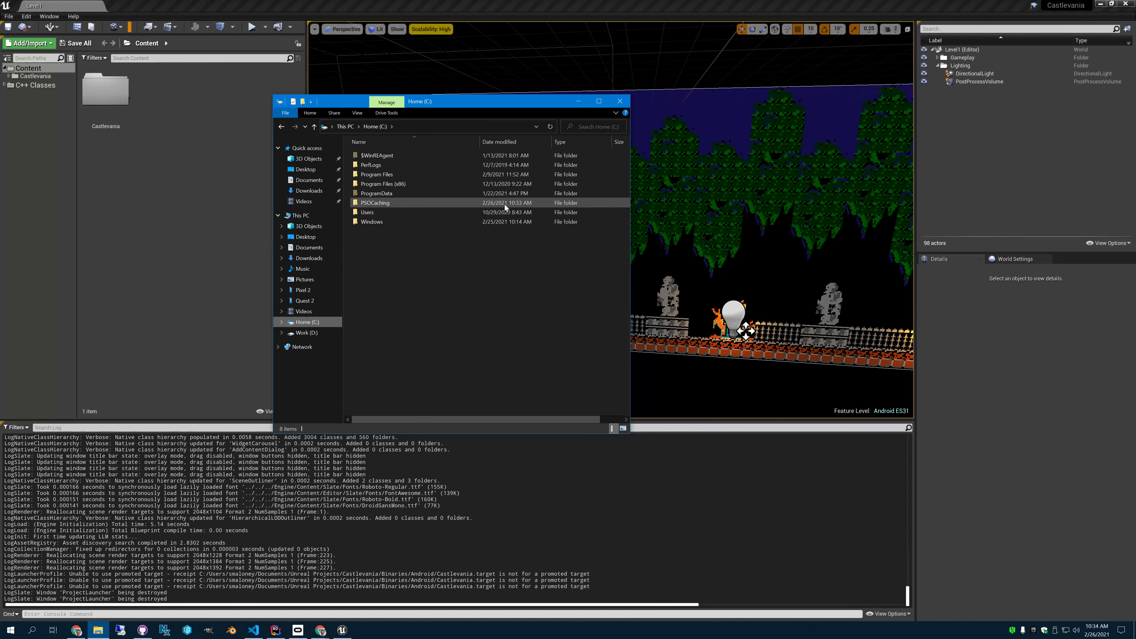
double_click(384, 203)
key("ctrl+v")
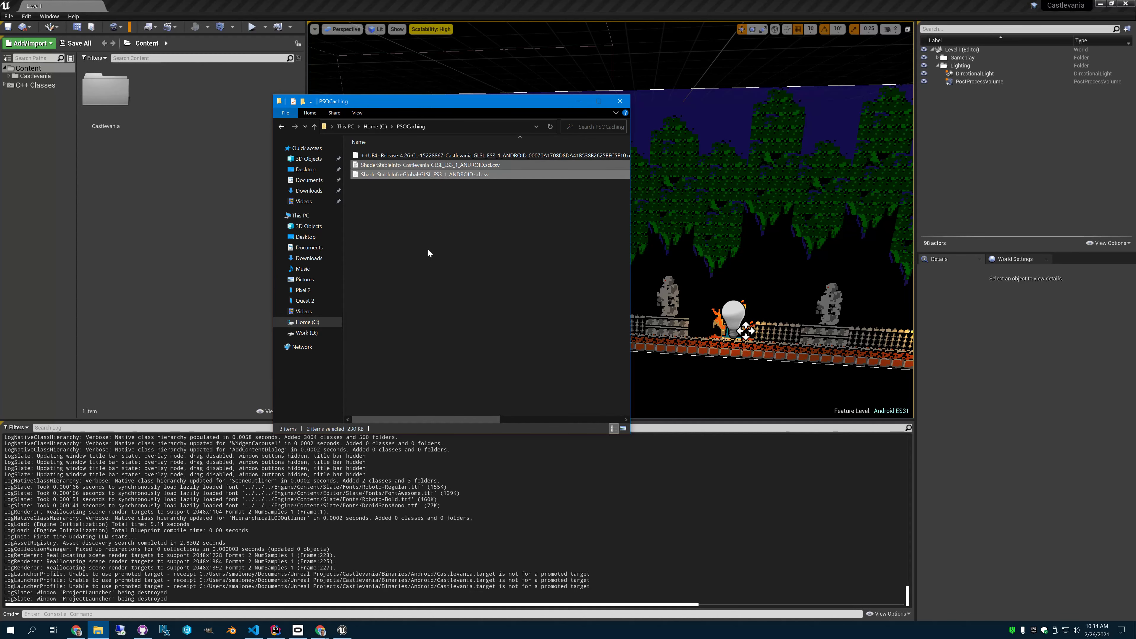
left_click(487, 269)
Minimize Unreal Editor, Chrome and Rider, close VS Code, and place the PSOCaching window left.
left_click_drag(452, 104, 469, 116)
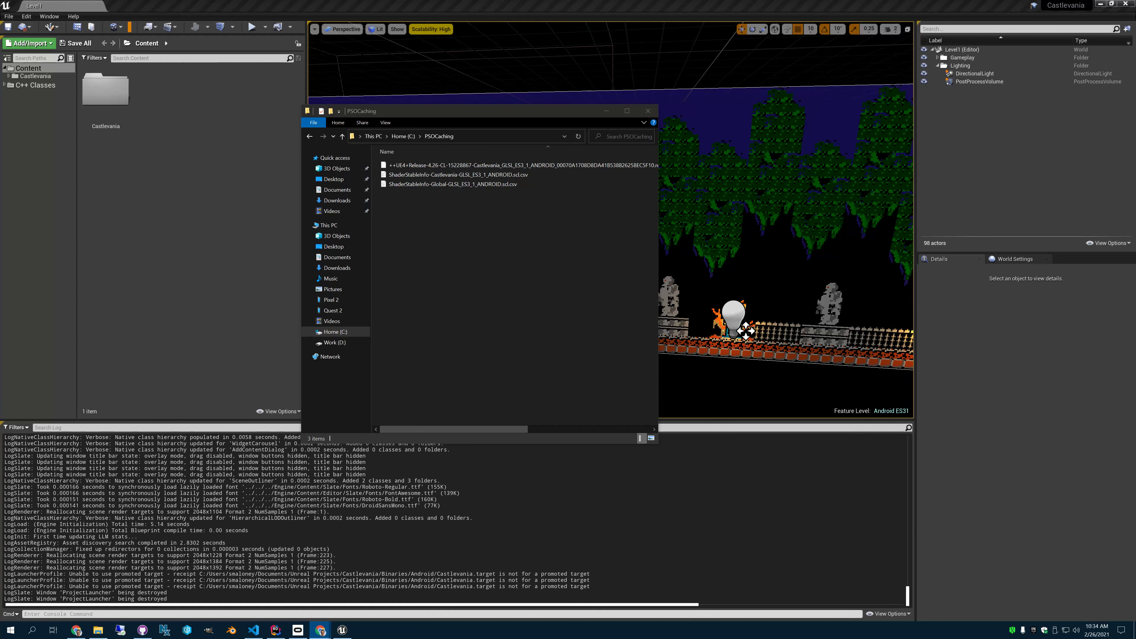
left_click(1101, 4)
left_click(1085, 7)
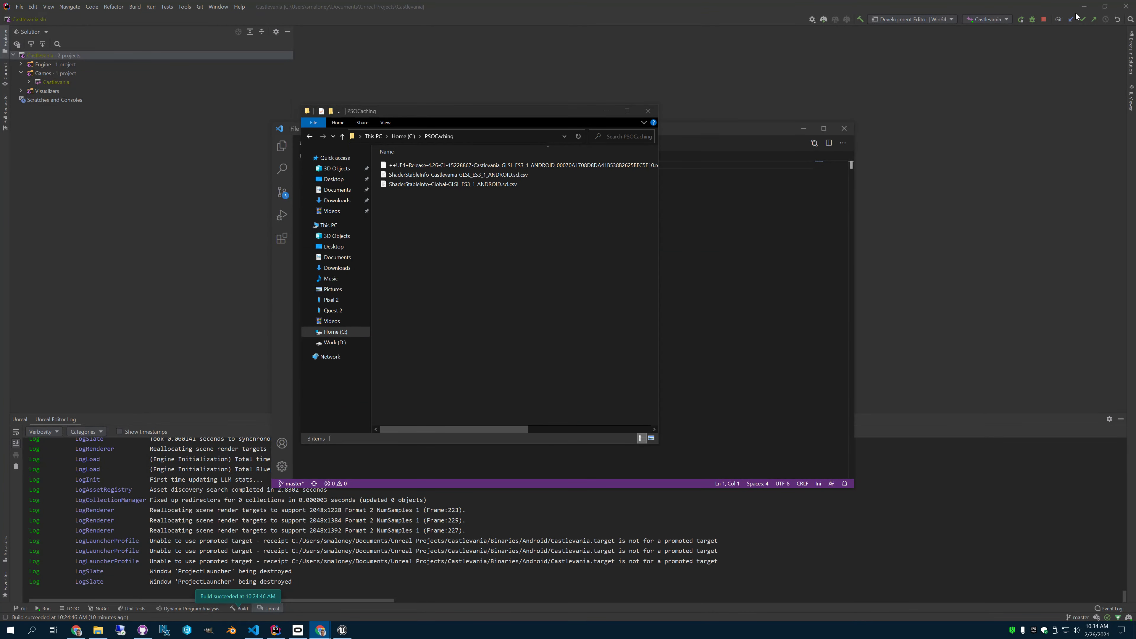
left_click(1085, 6)
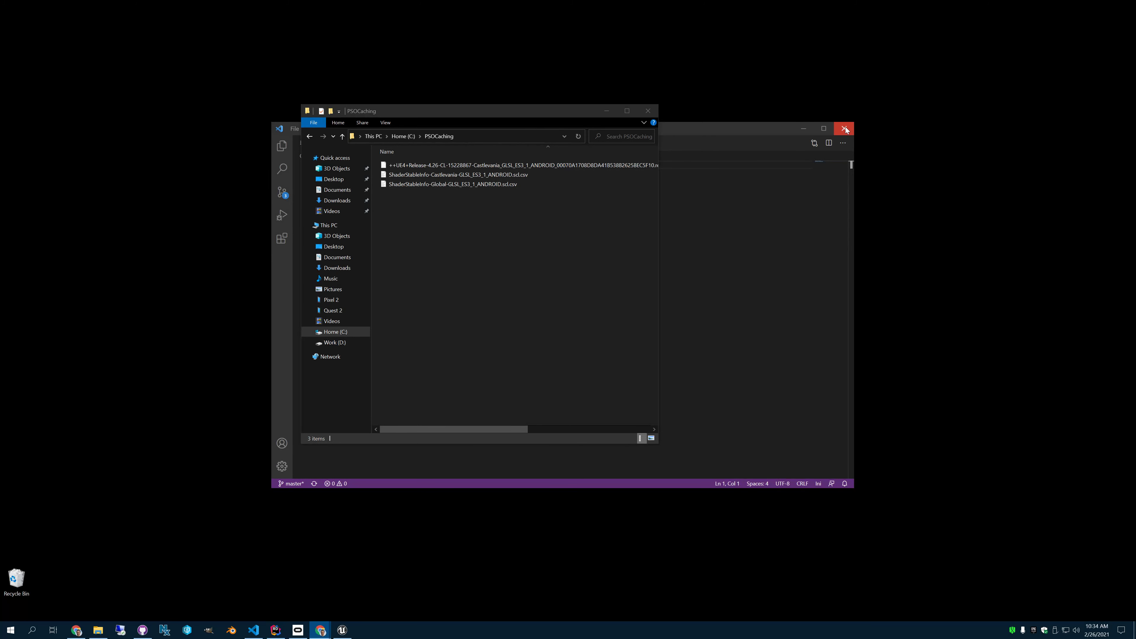
left_click(844, 129)
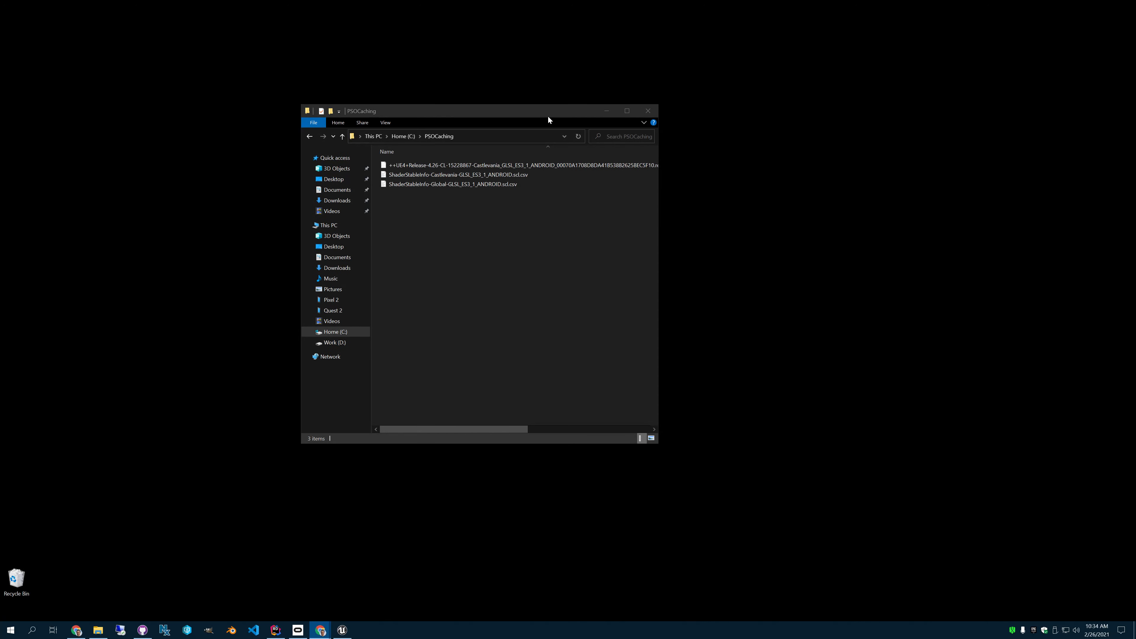
left_click_drag(547, 114, 486, 104)
left_click(253, 533)
Open a second File Explorer window on This PC and place it on the right.
right_click(100, 627)
left_click(94, 582)
left_click_drag(467, 120, 828, 115)
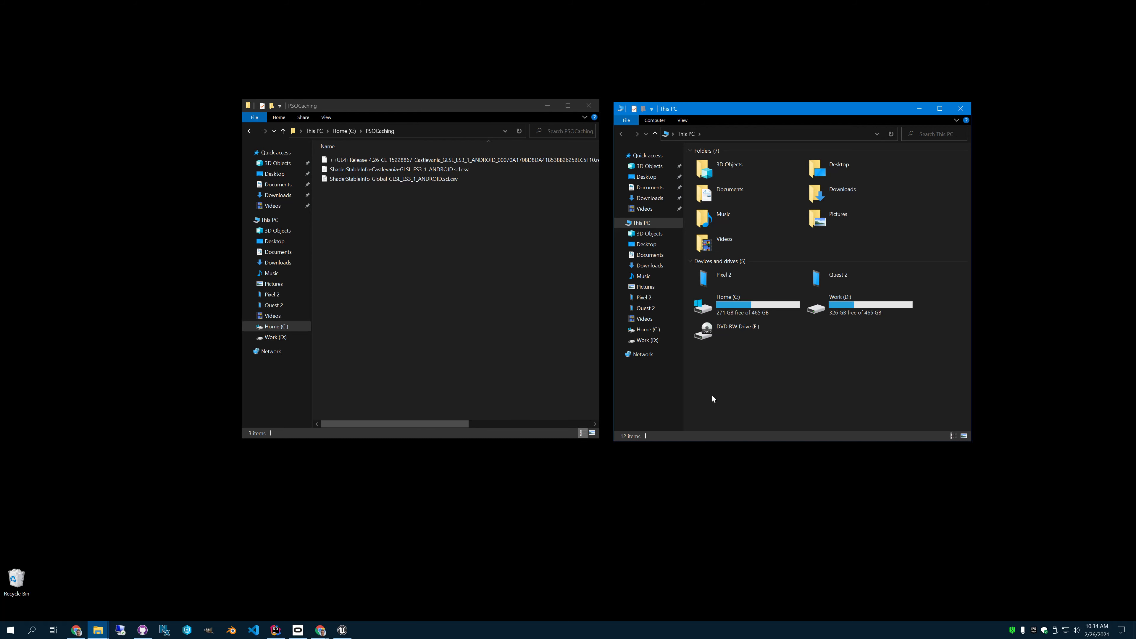
In the second window, browse to D:\UnrealEngine\UE_4.26\Engine\Binaries\Win64.
left_click(648, 340)
double_click(717, 210)
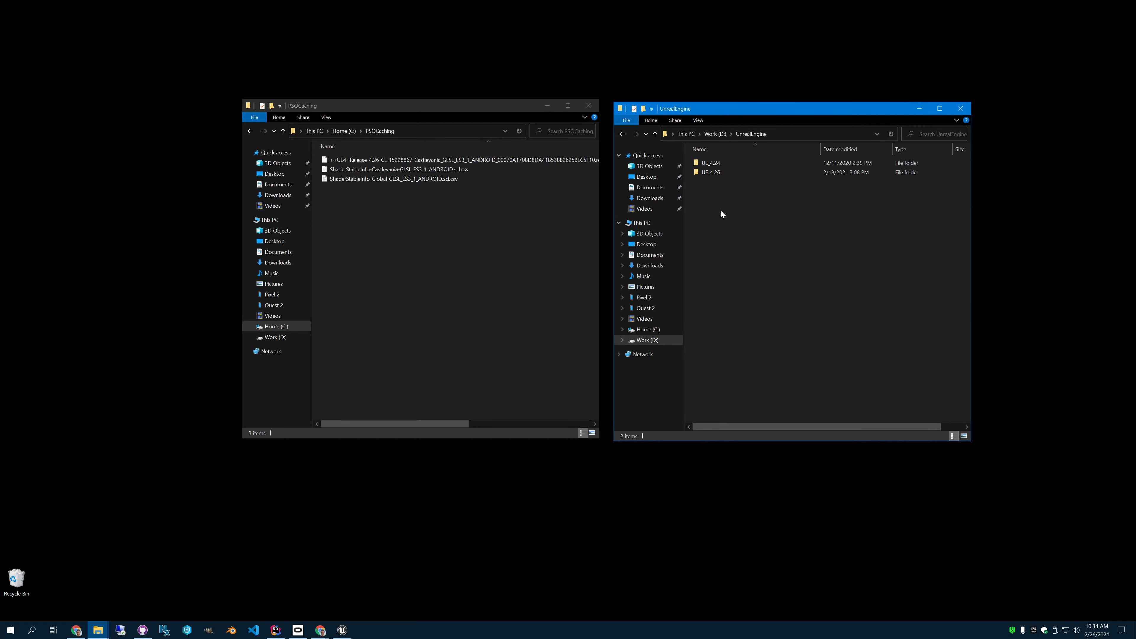
double_click(720, 178)
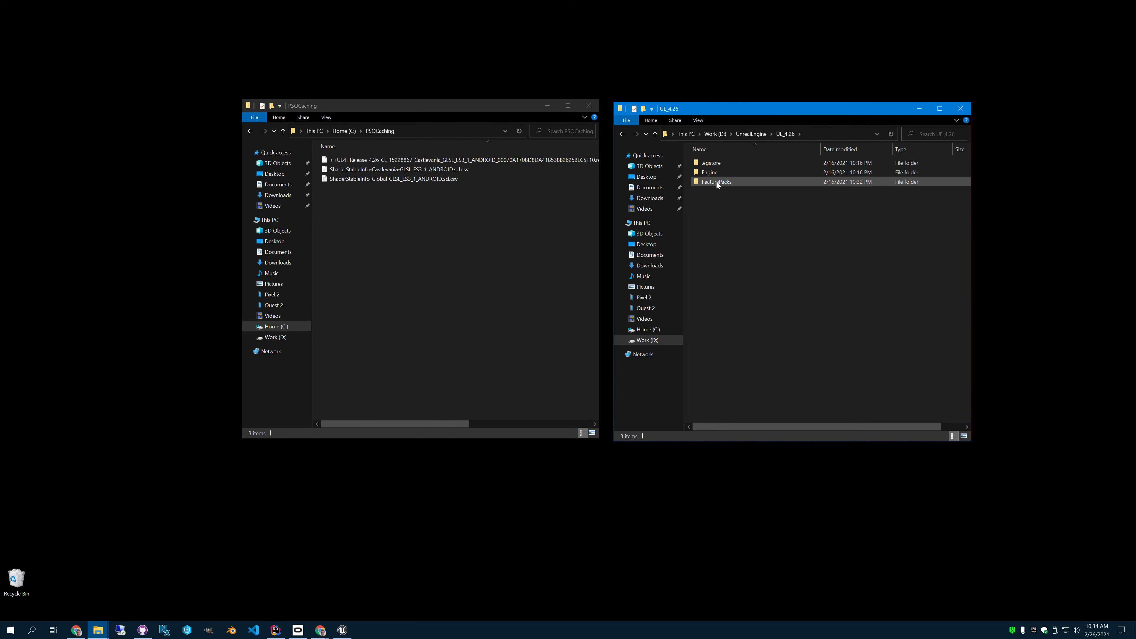
left_click(714, 175)
double_click(714, 175)
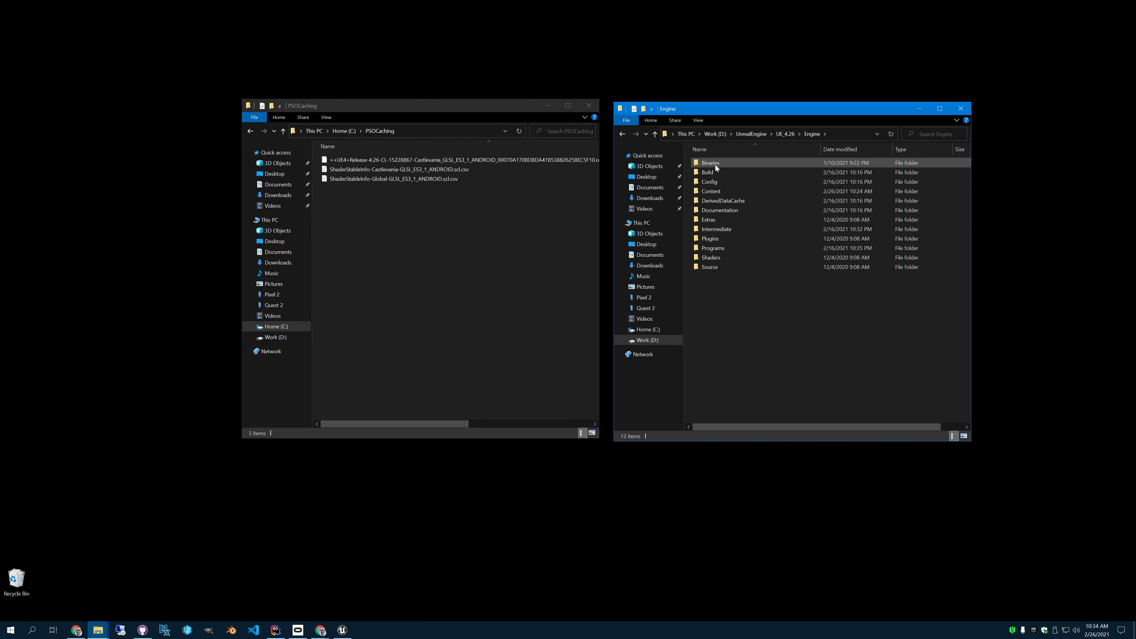
double_click(712, 163)
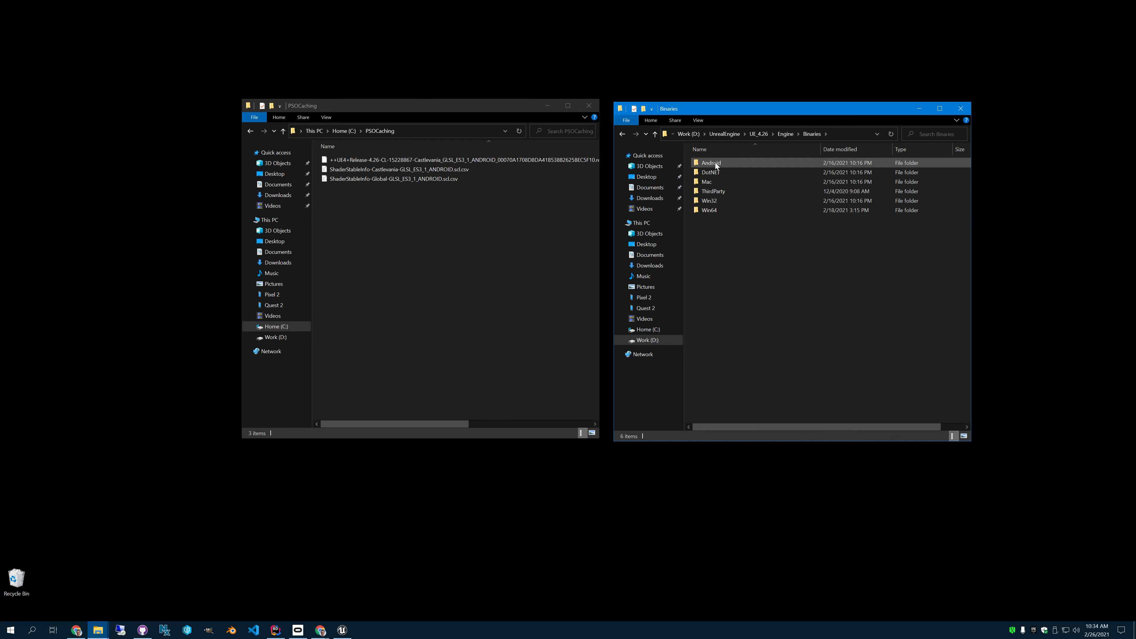
double_click(719, 211)
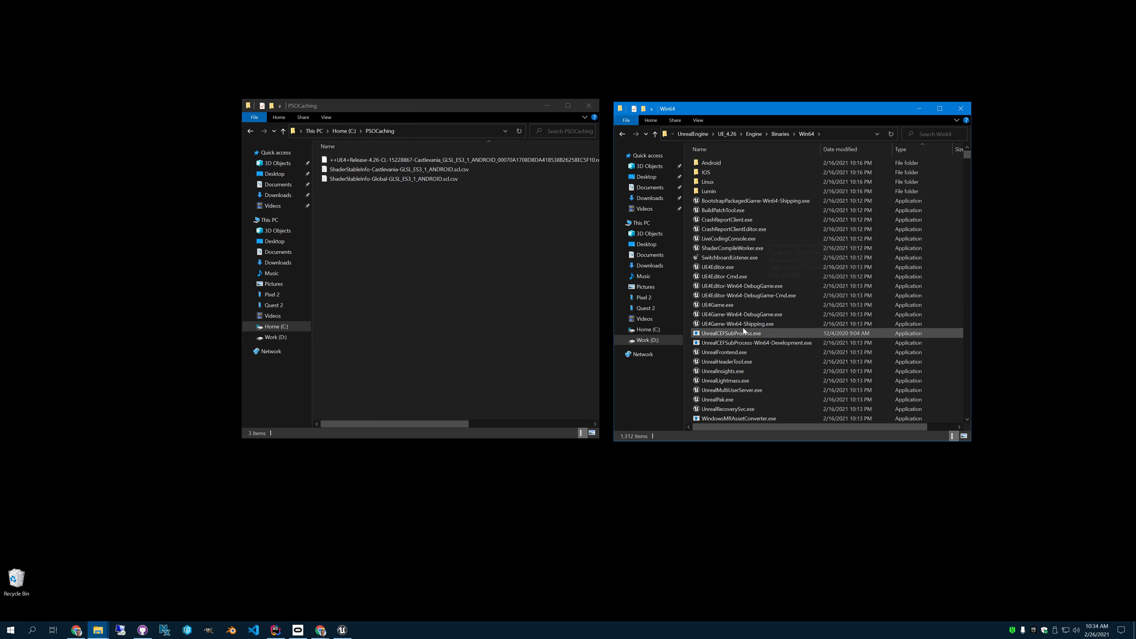
Create a UE4Editor-Cmd.exe shortcut in PSOCaching and close the Win64 window.
left_click(725, 277)
right_click_drag(726, 281, 427, 265)
left_click(461, 307)
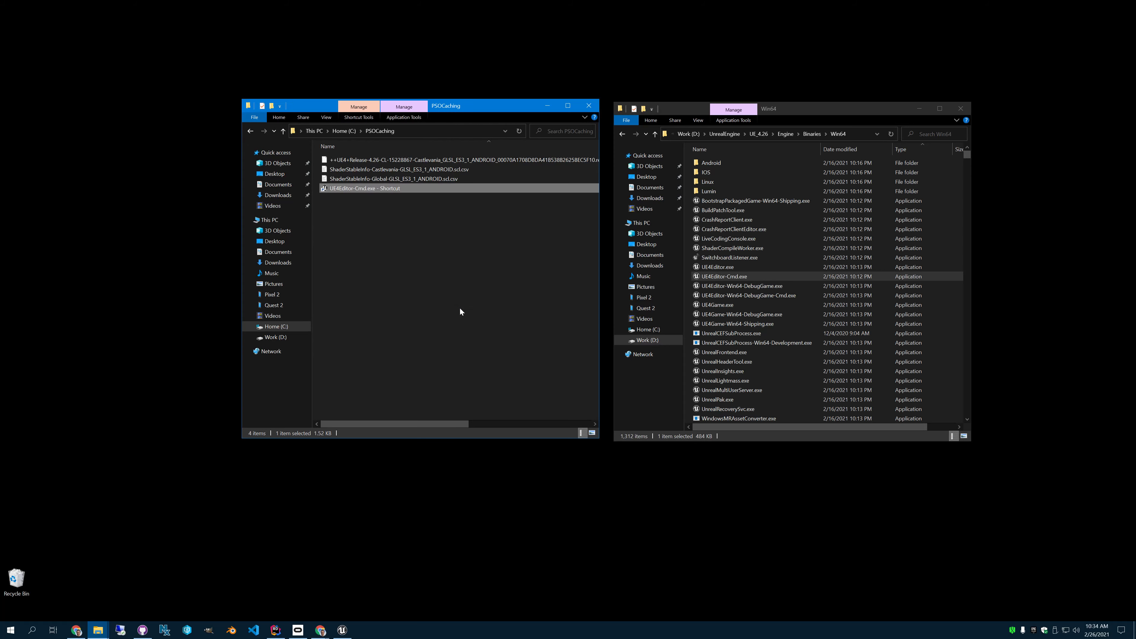
left_click(961, 109)
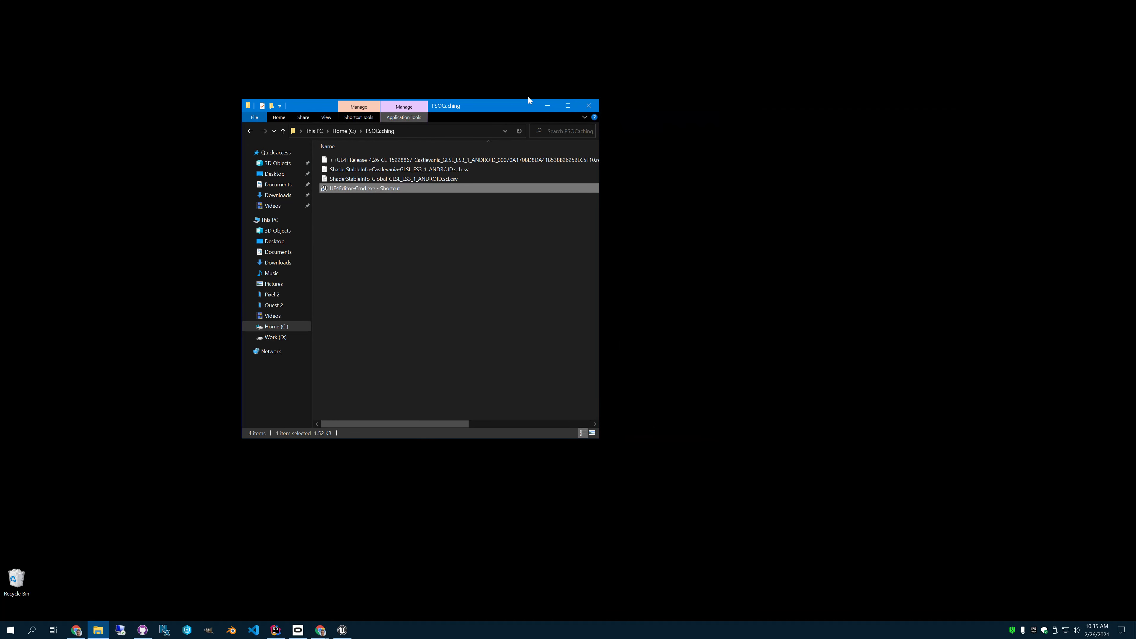
left_click_drag(513, 112, 345, 130)
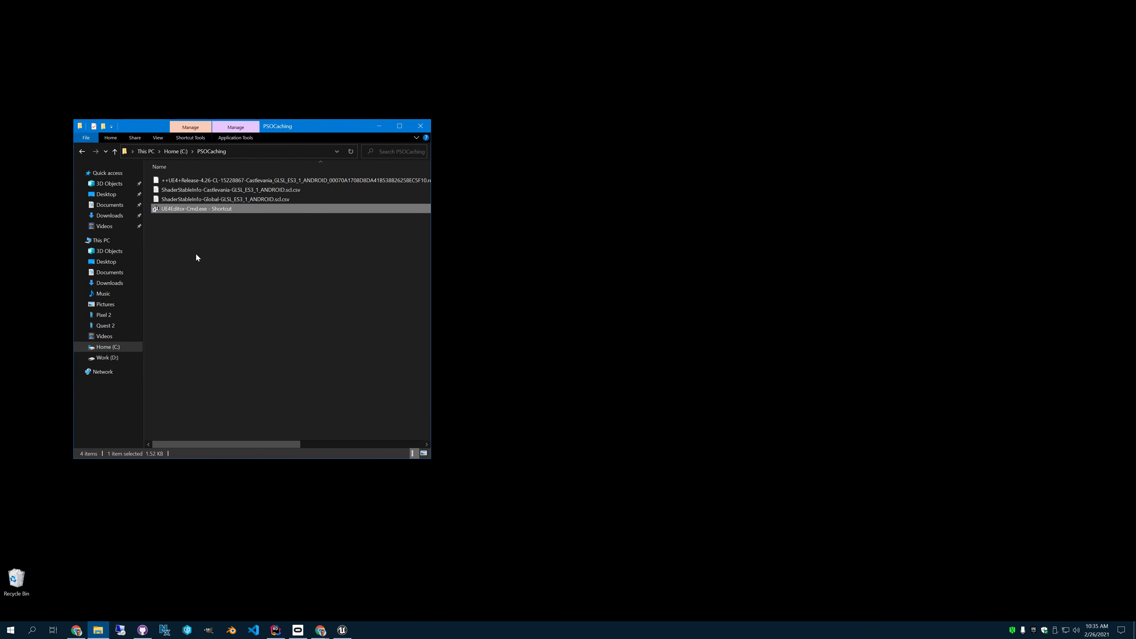
Copy the UE4Editor-Cmd.exe shortcut's Target path from its Properties.
right_click(193, 208)
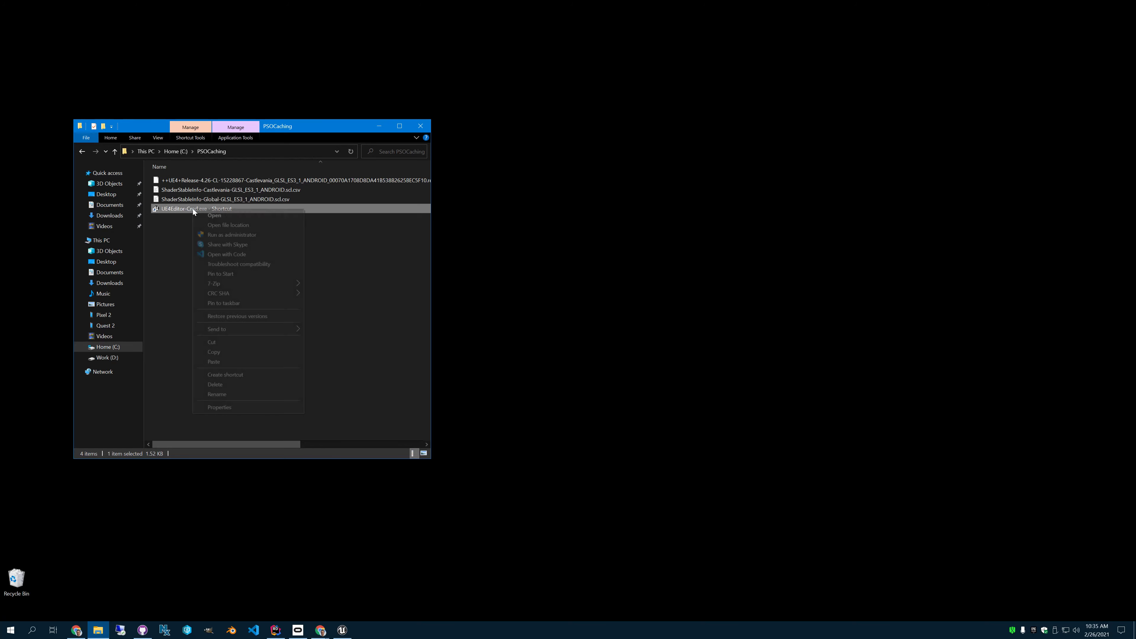
left_click(247, 407)
left_click(304, 297)
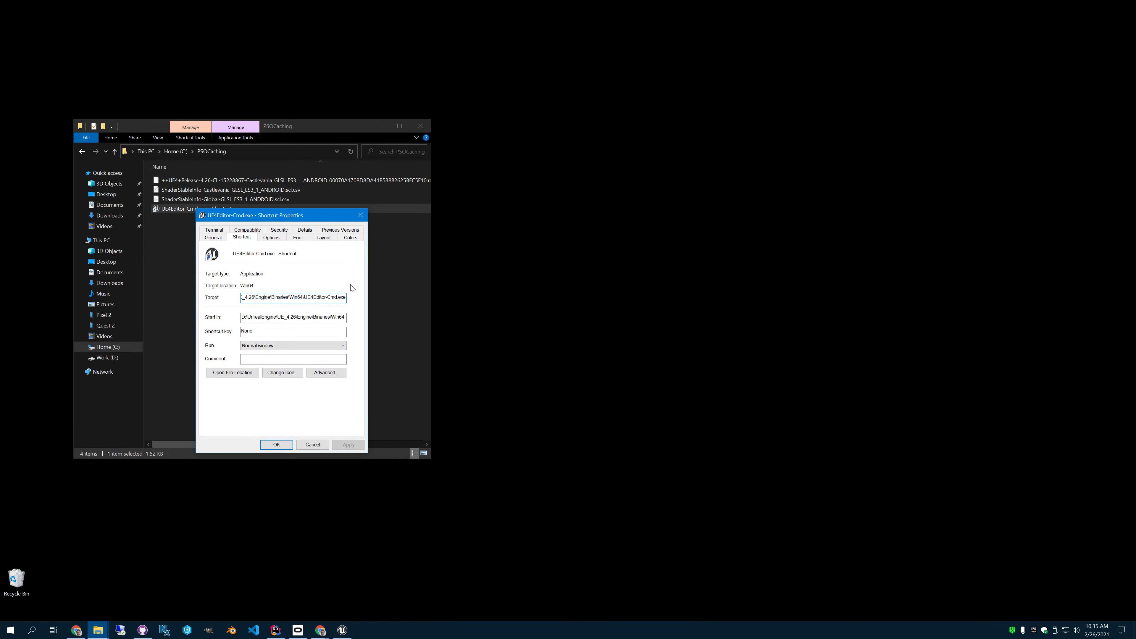
key("ctrl+a")
key("ctrl+c")
left_click(320, 446)
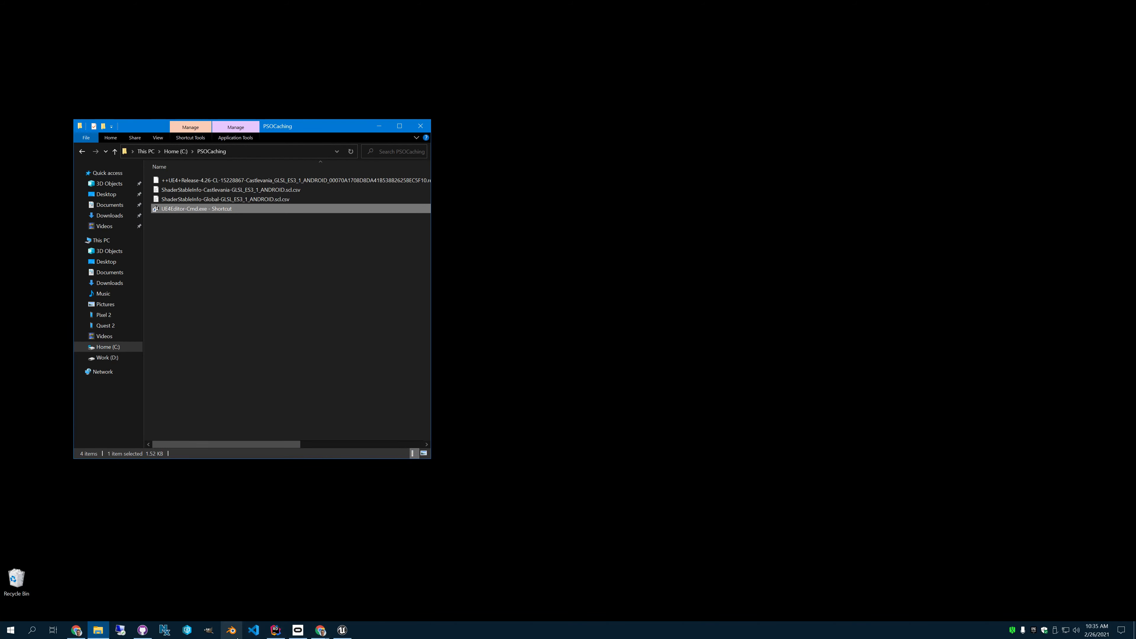
Close AndroidEngine.ini in VS Code and paste the UE4Editor-Cmd.exe path into a new untitled file.
left_click(255, 631)
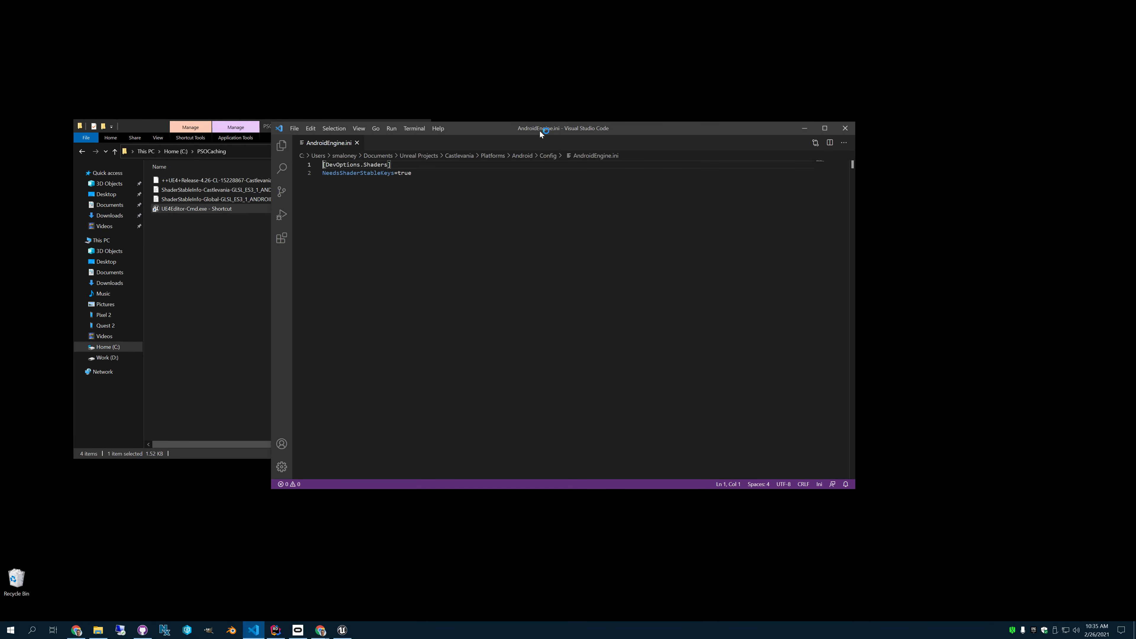
left_click_drag(543, 131, 733, 126)
left_click(560, 131)
left_click(498, 117)
left_click(504, 131)
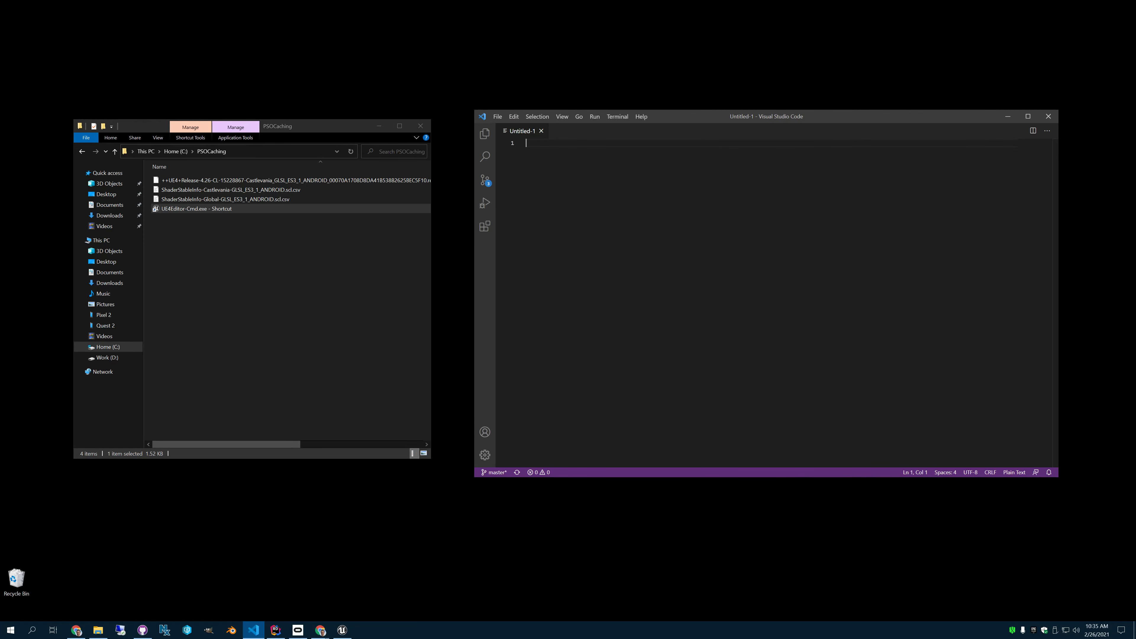
key("ctrl+v")
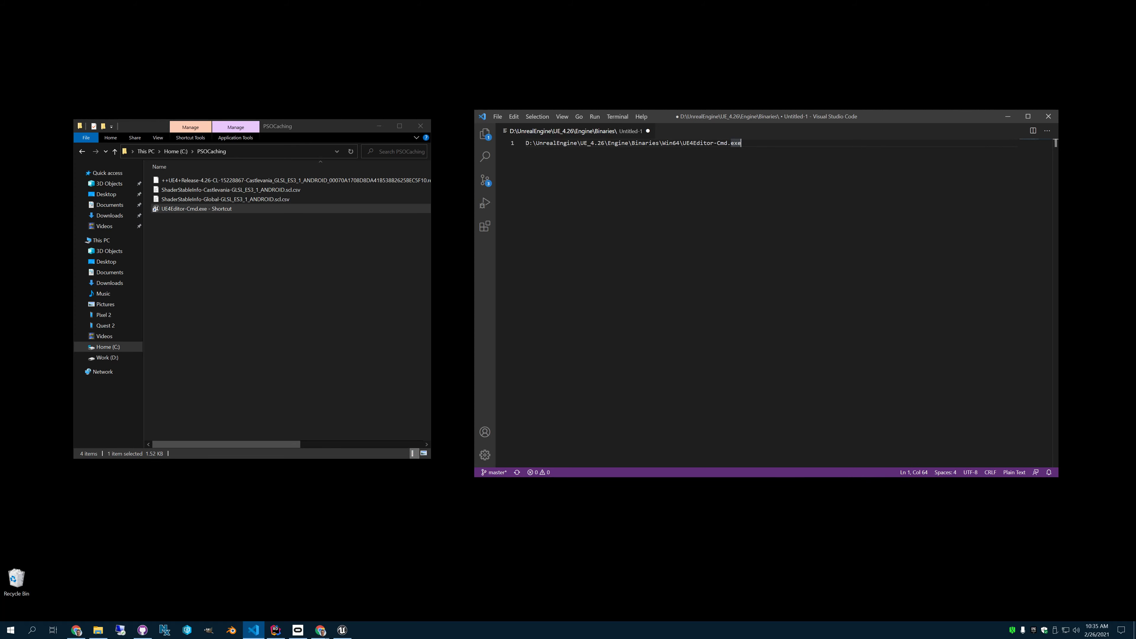
left_click_drag(741, 119, 711, 125)
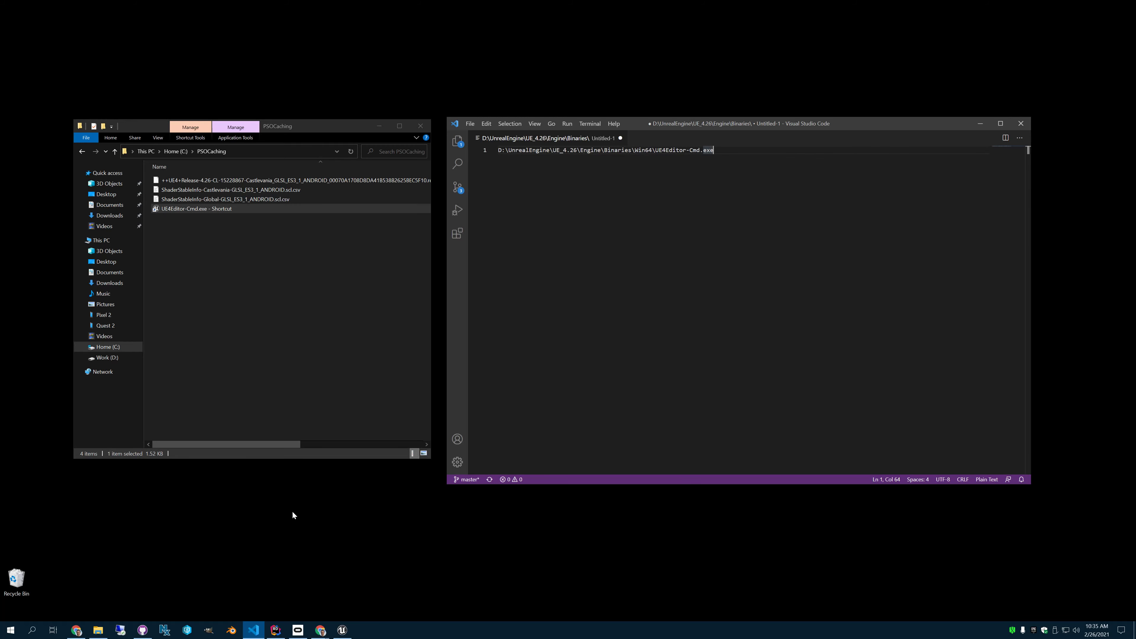
In a new Explorer window, copy the path of Documents\Unreal Projects\Castlevania\Castlevania.uproject.
right_click(98, 630)
left_click(179, 534)
left_click_drag(389, 138, 714, 237)
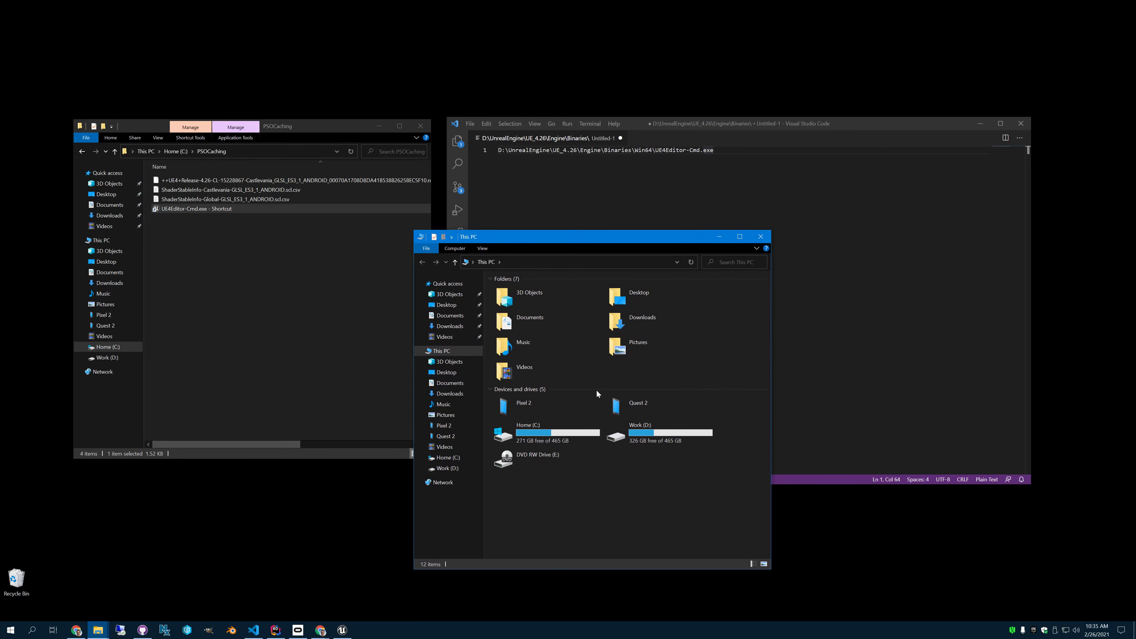
left_click(450, 382)
left_click(520, 379)
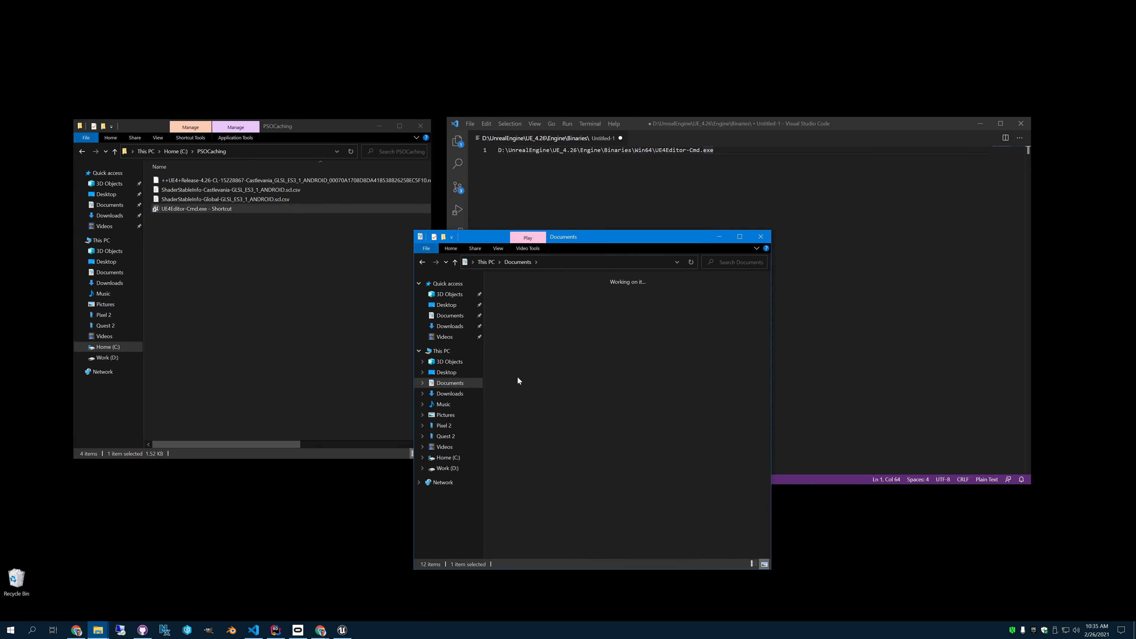
double_click(571, 303)
left_click(526, 433)
left_click(448, 248)
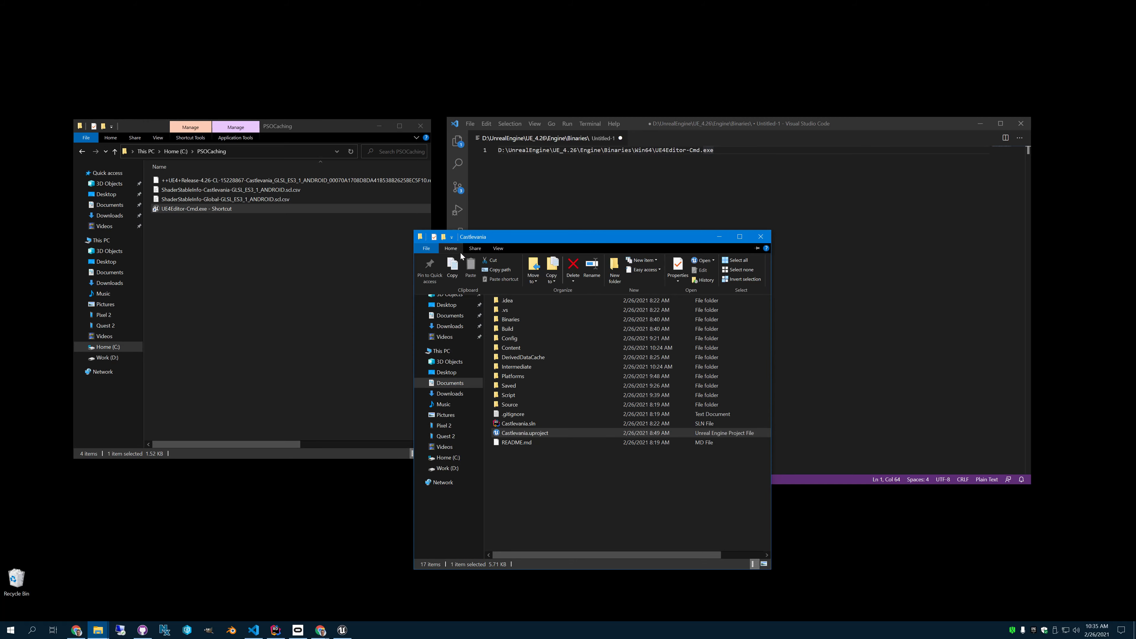
left_click(492, 270)
Paste the quoted project path after UE4Editor-Cmd.exe and close the extra Explorer window.
key("alt+Tab")
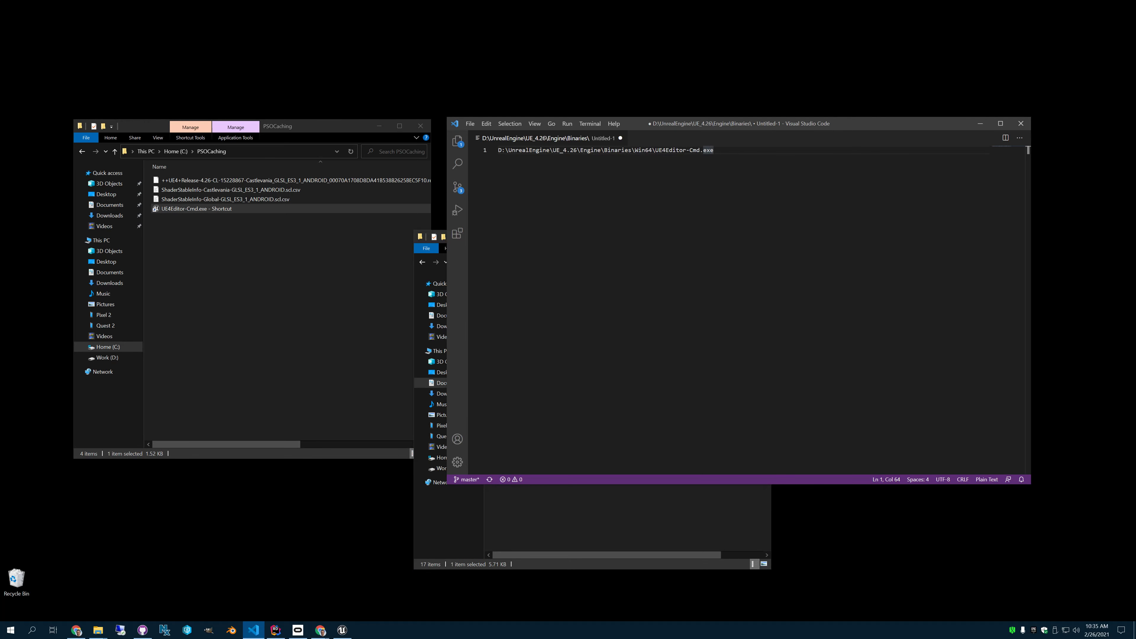
key("ctrl+v")
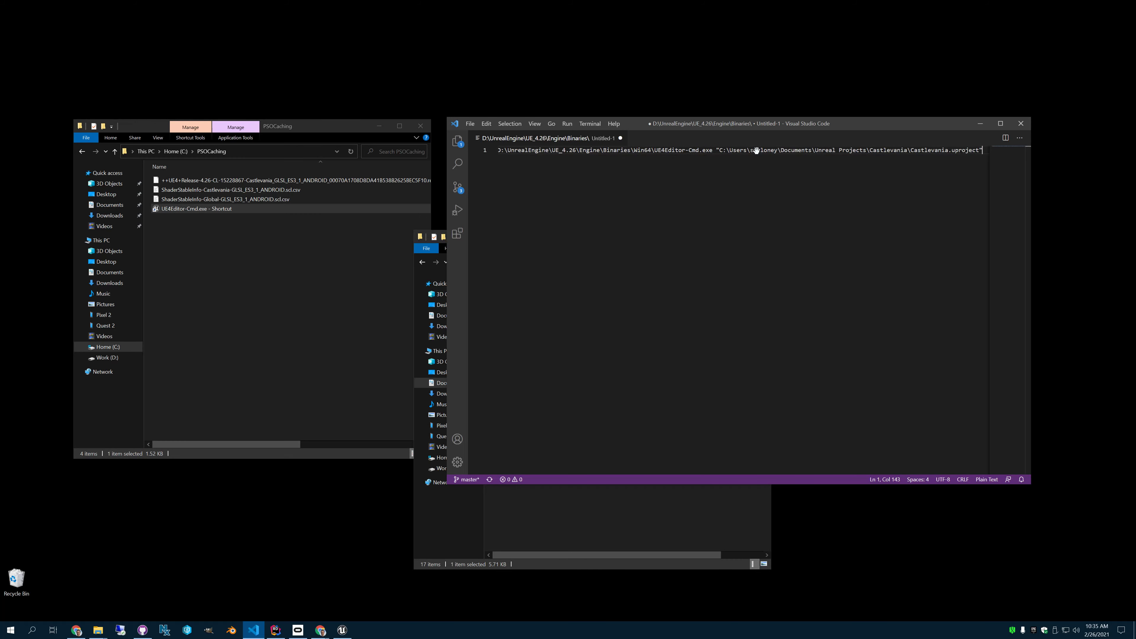
left_click(760, 488)
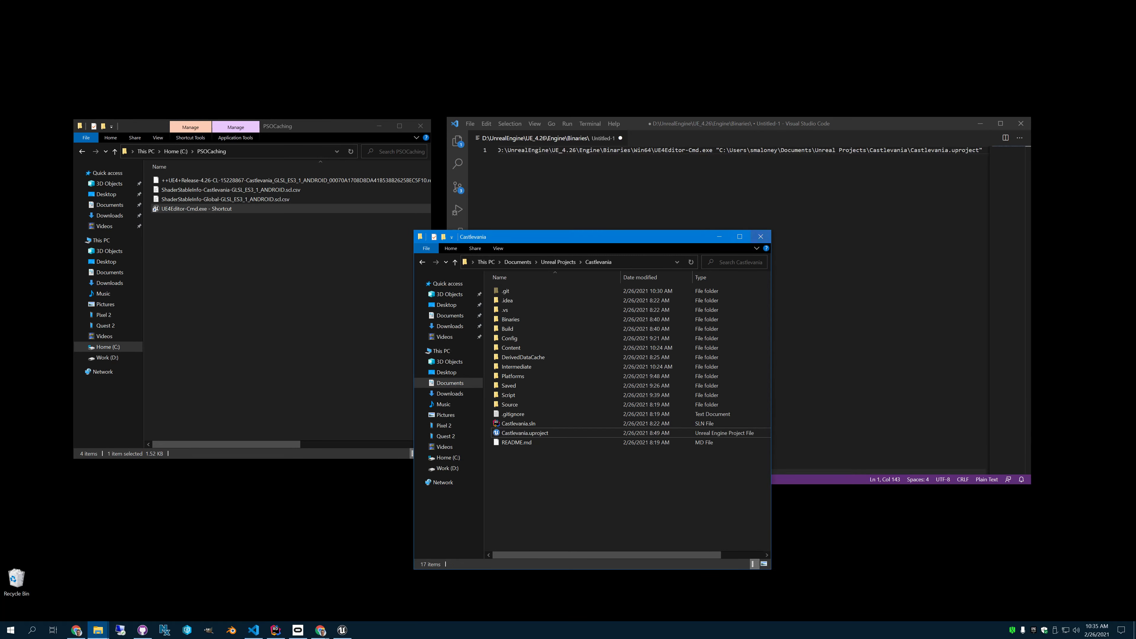
left_click(762, 237)
left_click_drag(710, 123, 705, 144)
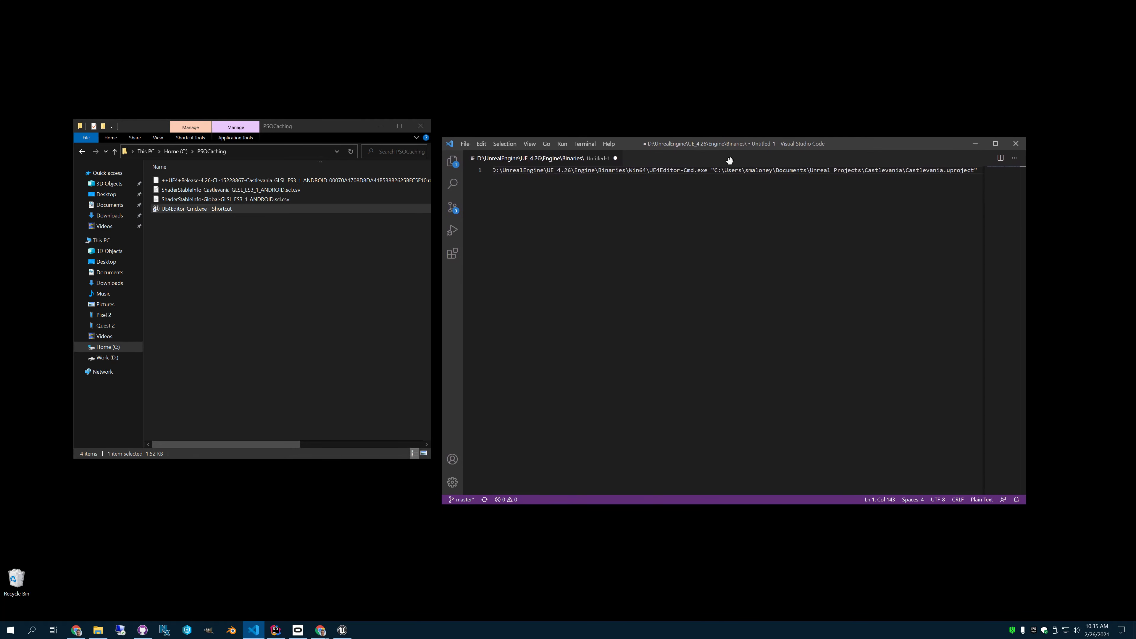
left_click(744, 171)
key("End")
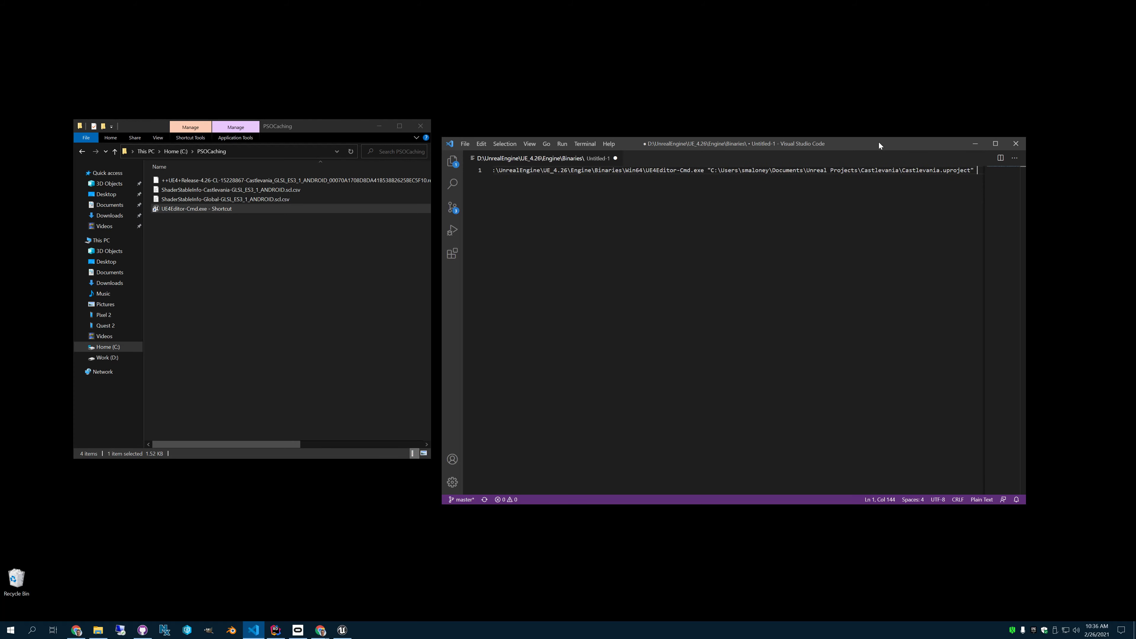
type("-run")
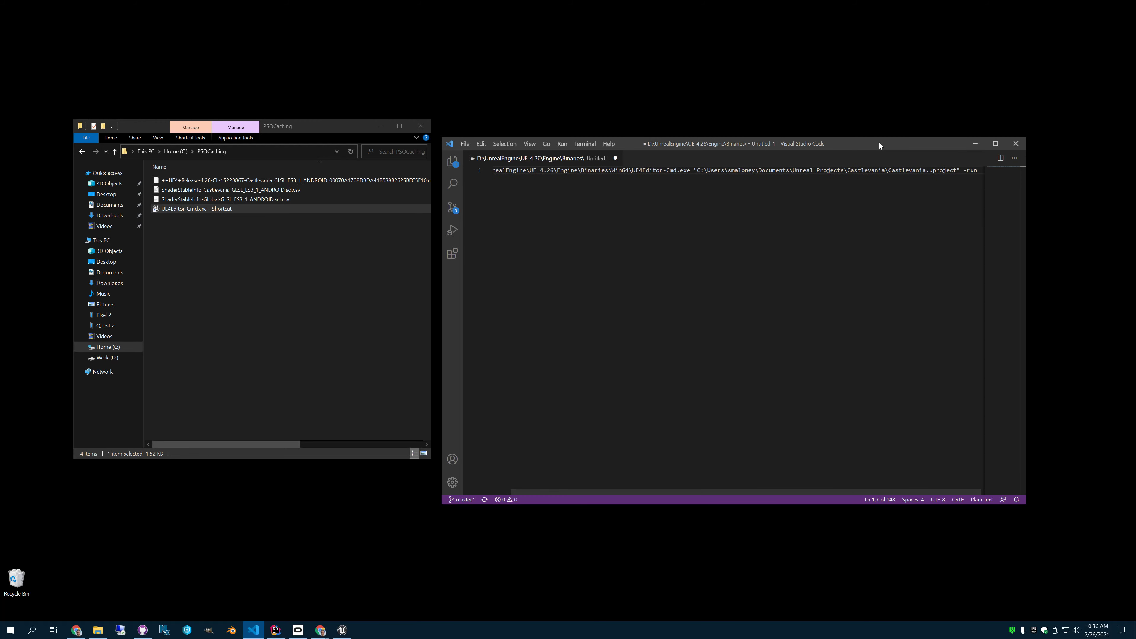
type("=ShaderPipelineCh")
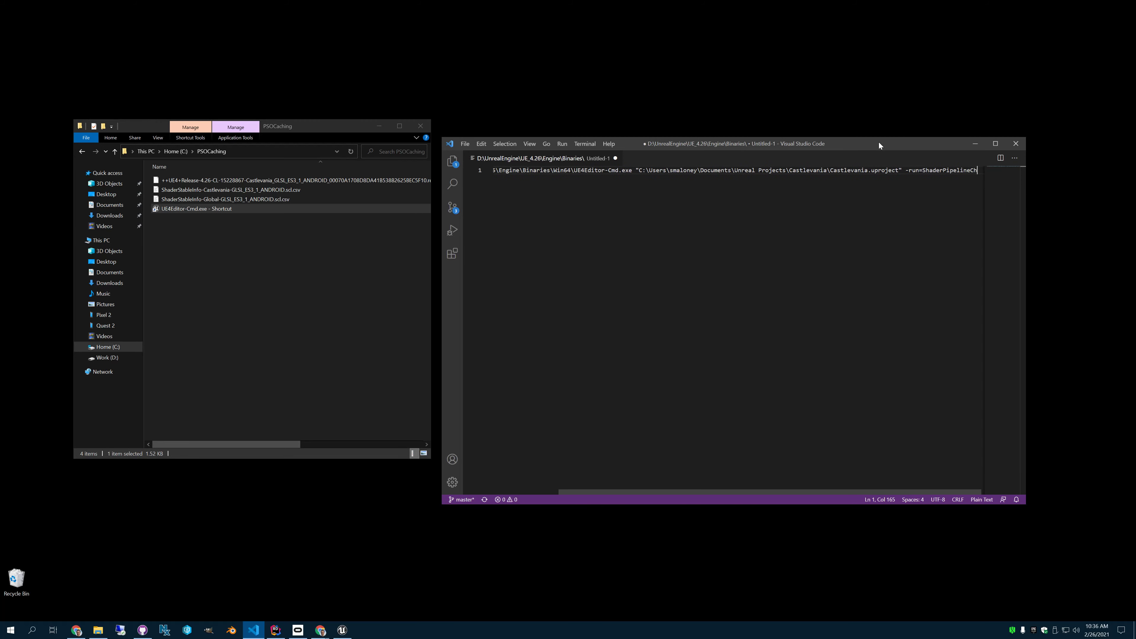
type("C")
key("BackSpace")
key("BackSpace")
key("BackSpace")
key("BackSpace")
key("BackSpace")
key("BackSpace")
key("BackSpace")
key("BackSpace")
key("BackSpace")
key("BackSpace")
key("BackSpace")
key("BackSpace")
key("BackSpace")
key("BackSpace")
key("BackSpace")
key("BackSpace")
key("BackSpace")
key("BackSpace")
key("BackSpace")
key("BackSpace")
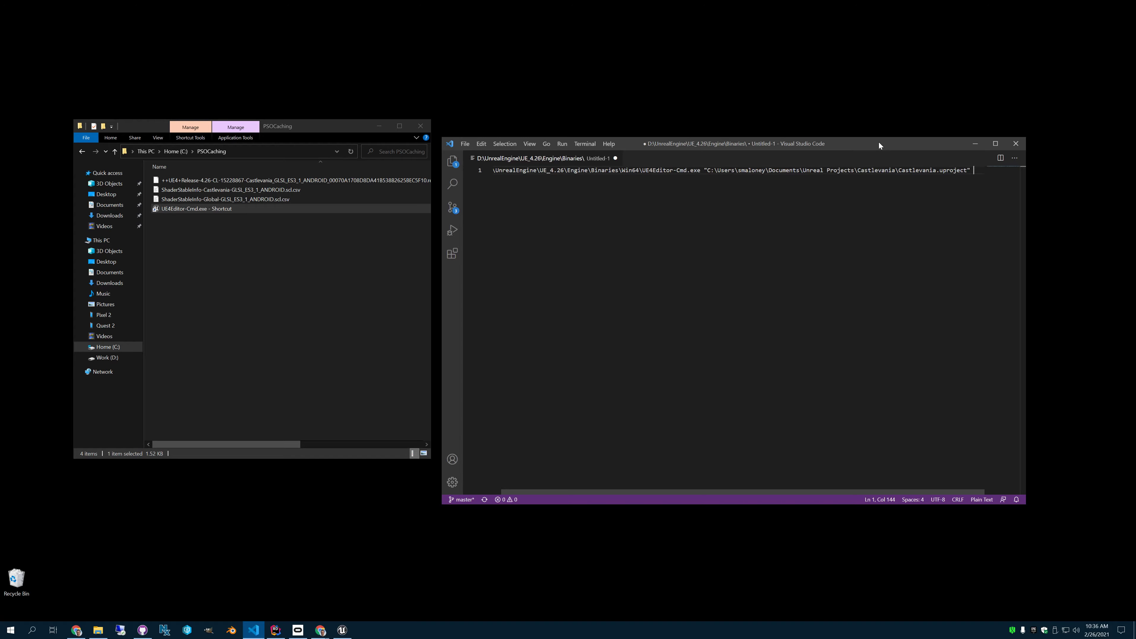
key("BackSpace")
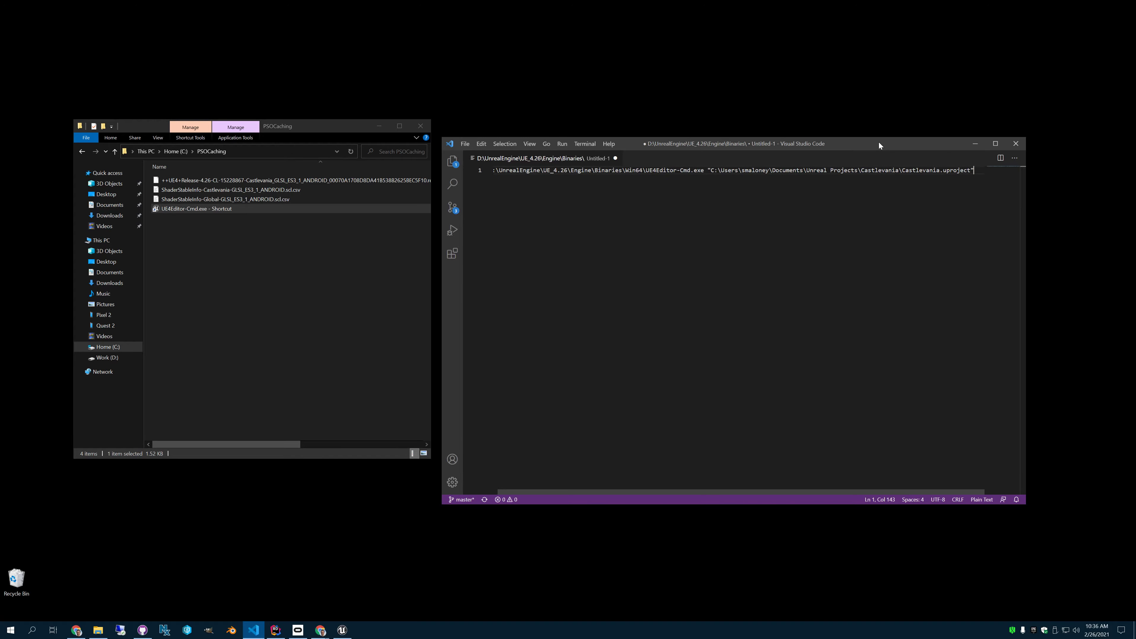
Select the step 9 ShaderPipelineCacheTools command on the Building the PSO Cache page.
left_click(319, 631)
left_click(368, 591)
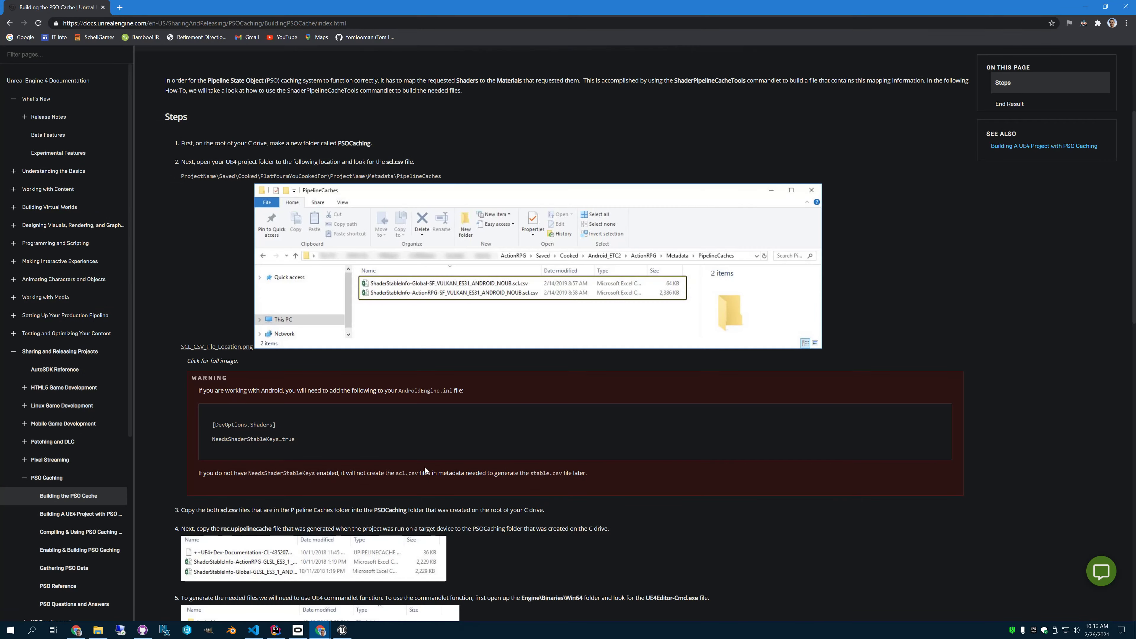
scroll(409, 444, "down", 10)
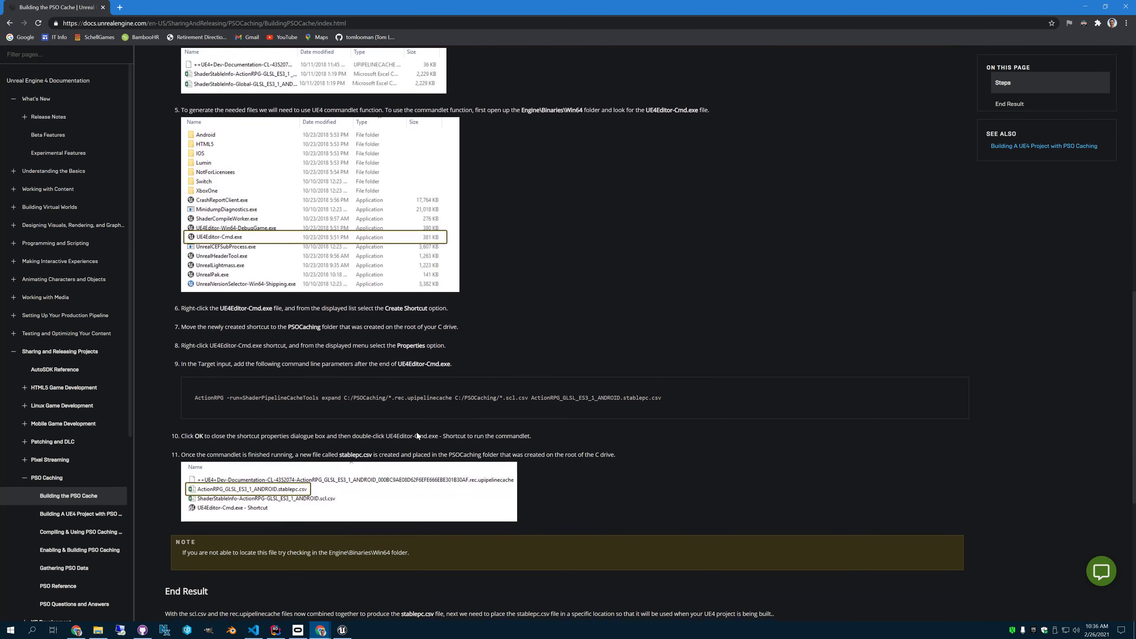
left_click_drag(194, 397, 683, 397)
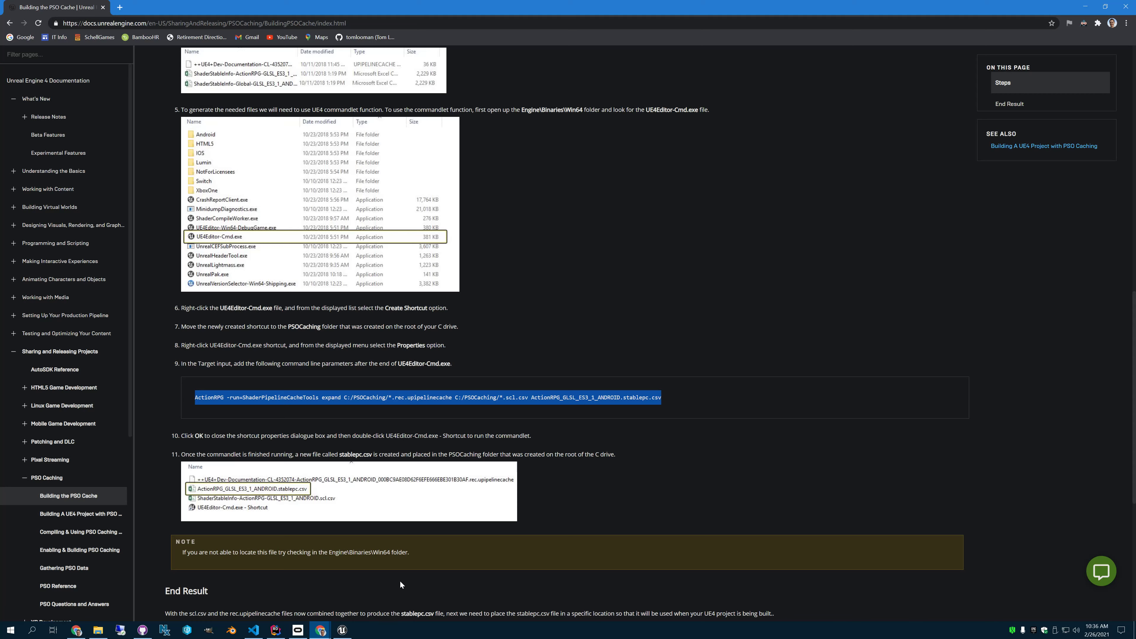
Paste the doc's command onto a new line below the editor command in VS Code.
left_click(253, 630)
left_click(673, 171)
key("End")
key("Return")
key("Return")
key("ctrl+v")
key("Home")
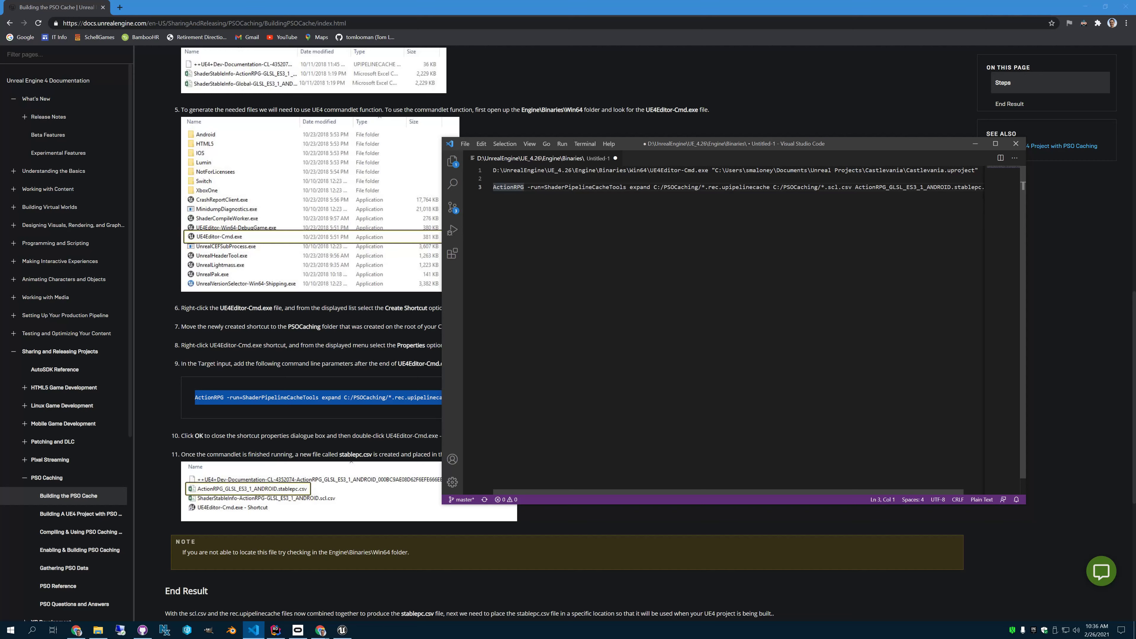
Move the -run=ShaderPipelineCacheTools expand arguments to the end of line 1.
key("ctrl+Right")
key("Right")
key("shift+End")
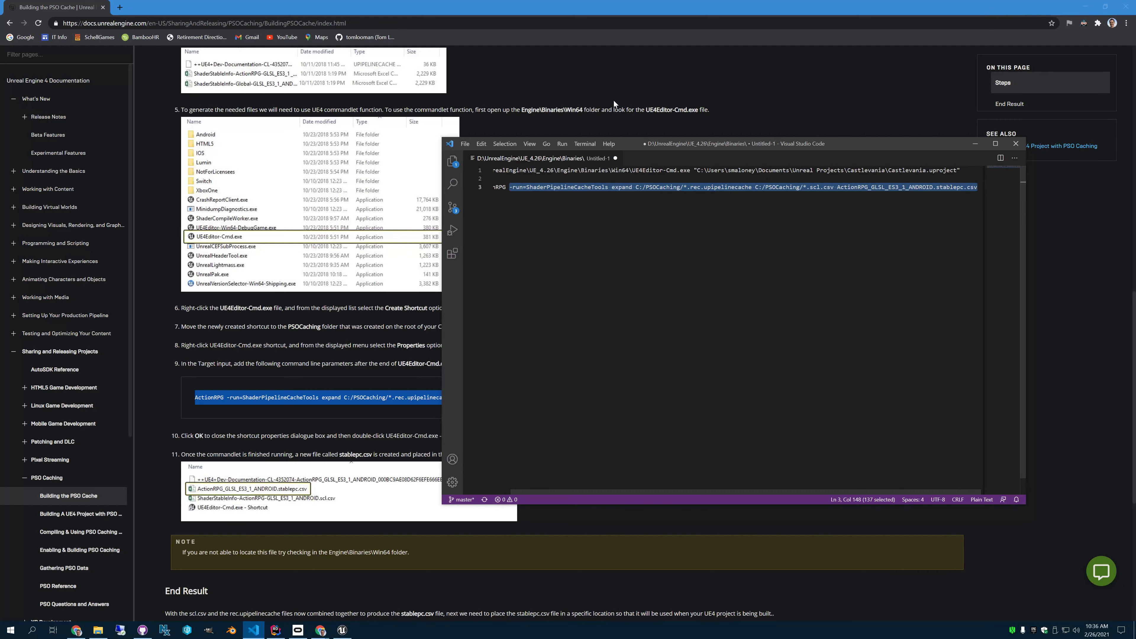
key("ctrl+shift+k")
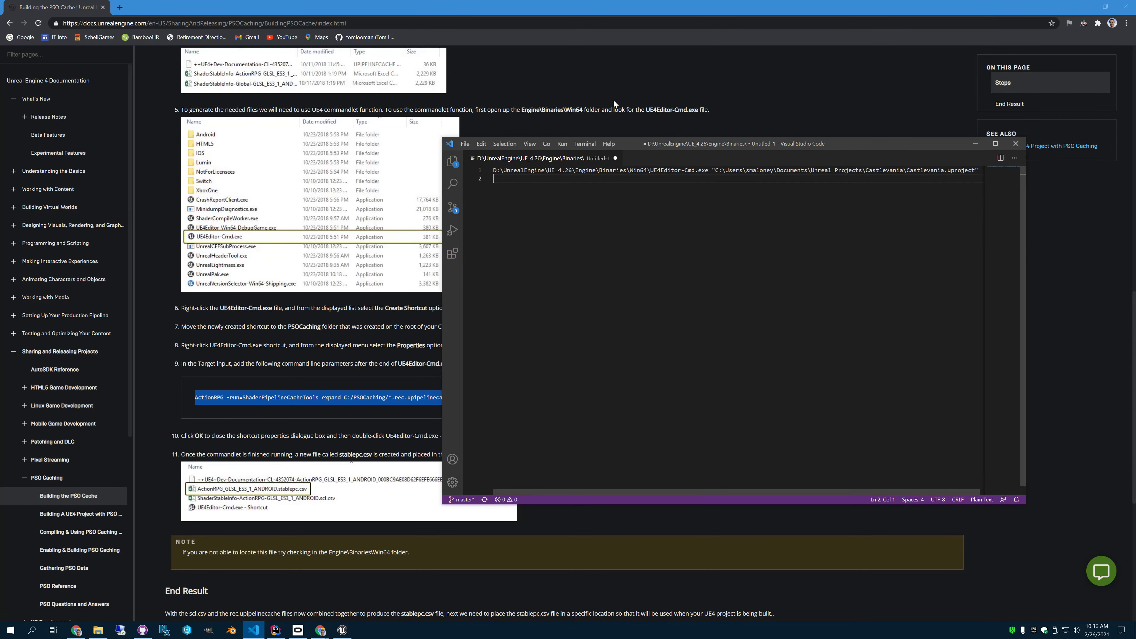
key("Up")
key("End")
key("ctrl+v")
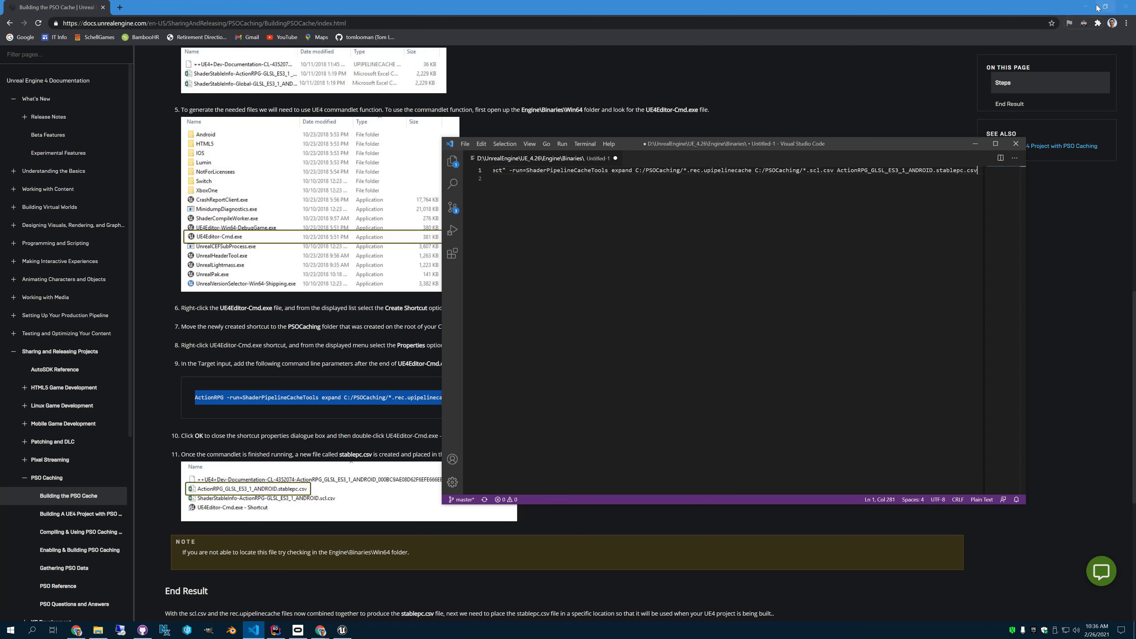
Minimize the documentation browser and enlarge the Visual Studio Code window.
left_click(1084, 7)
left_click_drag(744, 143, 748, 95)
left_click_drag(1031, 454, 1062, 590)
left_click(635, 121)
Review the command's path, ShaderPipelineCacheTools expand arguments and upipelinecache file pattern.
scroll(760, 121, "left", 10)
left_click(527, 121)
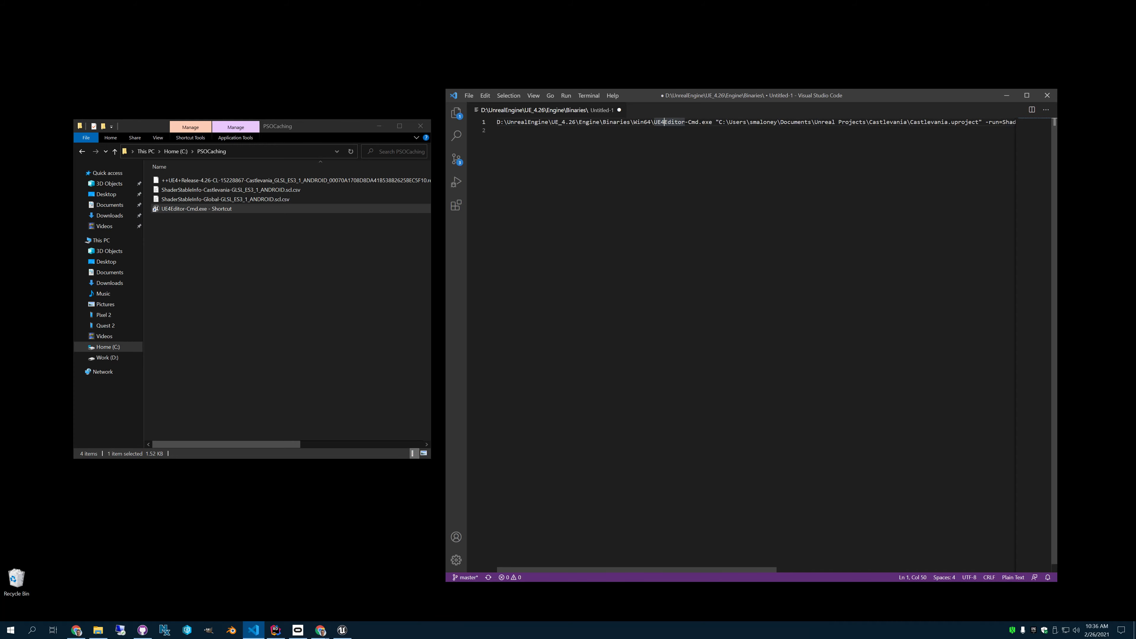
left_click(1011, 122)
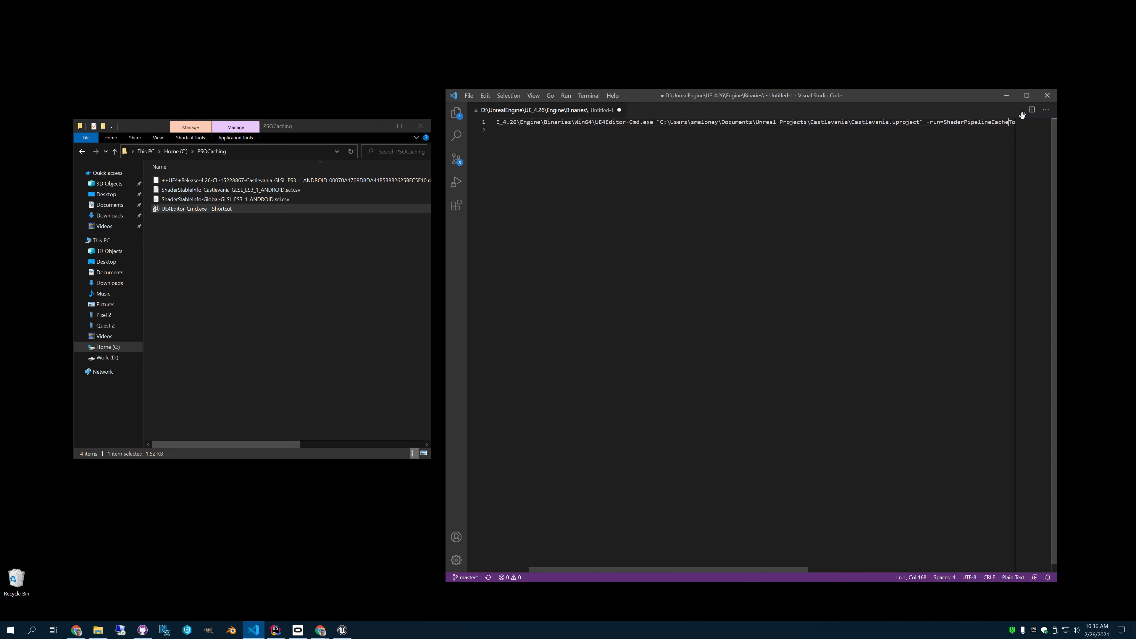
key("Right")
key("Right")
key("Right")
key("Right")
key("Right")
key("Right")
key("Right")
key("Right")
key("Right")
key("Right")
key("Right")
key("Right")
key("Right")
key("Right")
key("Right")
key("Right")
key("Right")
key("Right")
key("Right")
key("Right")
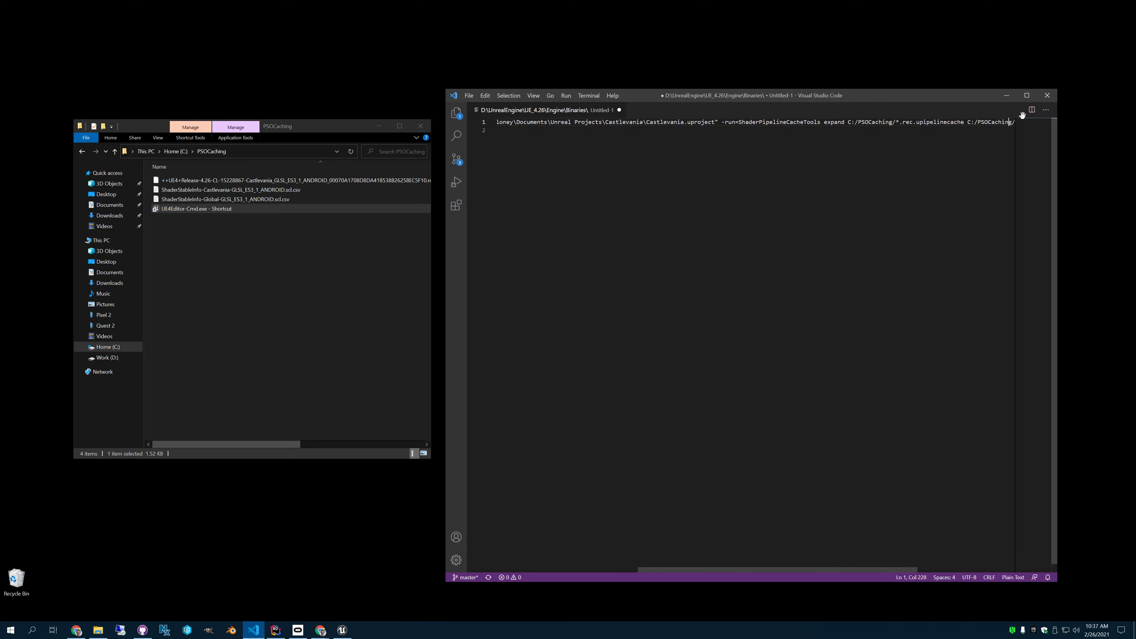
key("Left")
key("Left")
key("Left")
key("Left")
key("Left")
key("Left")
key("Left")
key("Left")
key("Left")
key("Left")
key("Left")
key("Left")
key("Left")
key("Left")
key("Left")
key("Left")
key("Left")
key("Left")
key("Left")
key("Left")
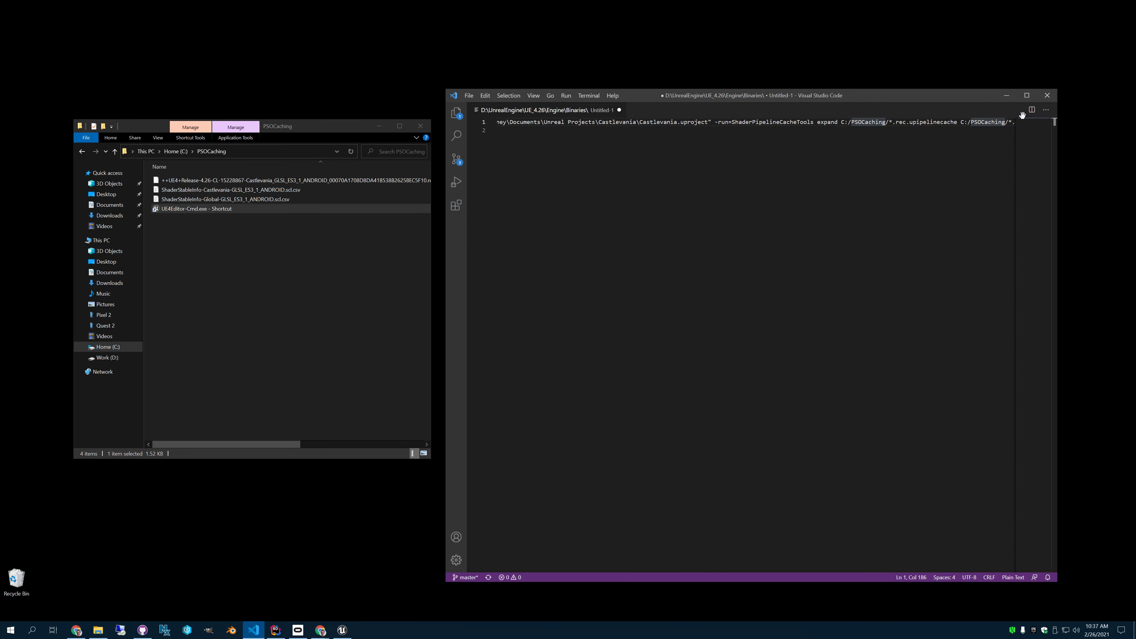
key("Right")
key("Right")
key("Right")
key("Right")
key("Right")
key("Right")
key("Right")
key("Right")
key("Right")
key("Right")
key("Right")
key("Right")
key("Right")
key("Right")
key("Right")
key("Right")
key("Right")
key("Right")
key("Right")
key("Right")
key("Right")
key("Right")
key("Right")
key("Right")
key("Right")
key("Right")
key("Right")
key("Right")
key("Right")
key("Right")
key("Right")
key("Right")
key("Right")
key("Right")
key("Right")
key("Right")
key("Right")
key("Right")
key("Right")
key("Right")
key("Right")
key("Right")
key("Right")
key("Right")
key("Right")
key("Right")
key("Right")
key("Right")
key("Right")
key("Right")
key("Right")
key("Right")
key("Right")
key("Right")
key("Right")
key("Right")
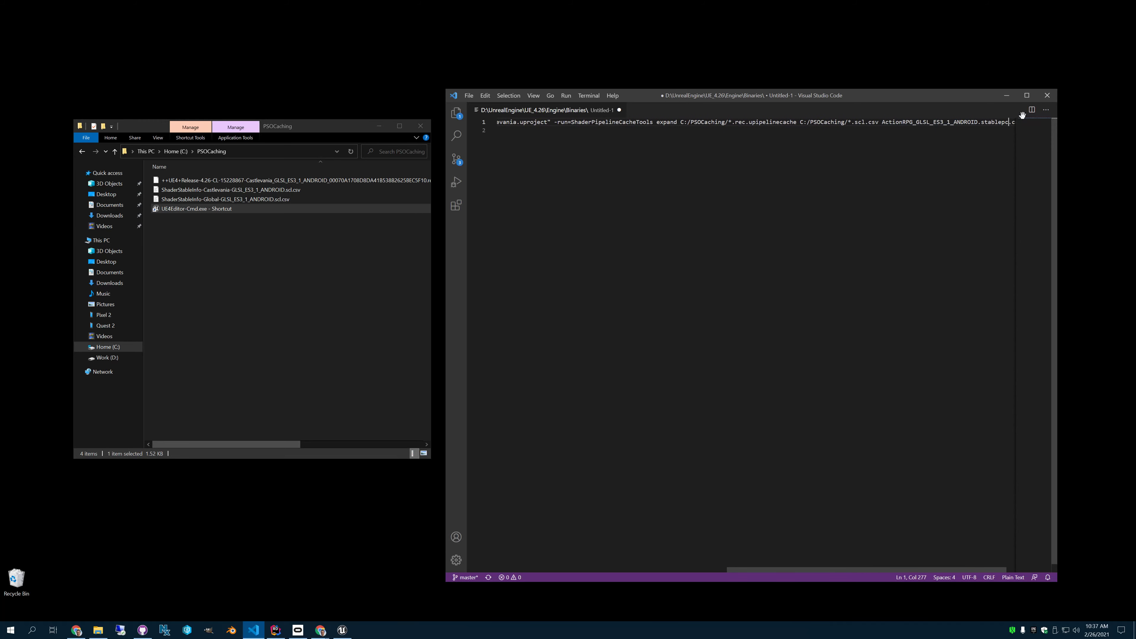
Replace ActionRPG with Castlevania in the output file name.
key("Left")
key("Left")
key("Left")
key("Left")
key("Left")
key("Left")
key("Left")
key("Left")
key("Left")
key("Left")
key("Left")
key("Left")
key("Left")
key("Left")
key("Left")
key("Left")
key("Left")
key("Left")
key("Left")
key("Left")
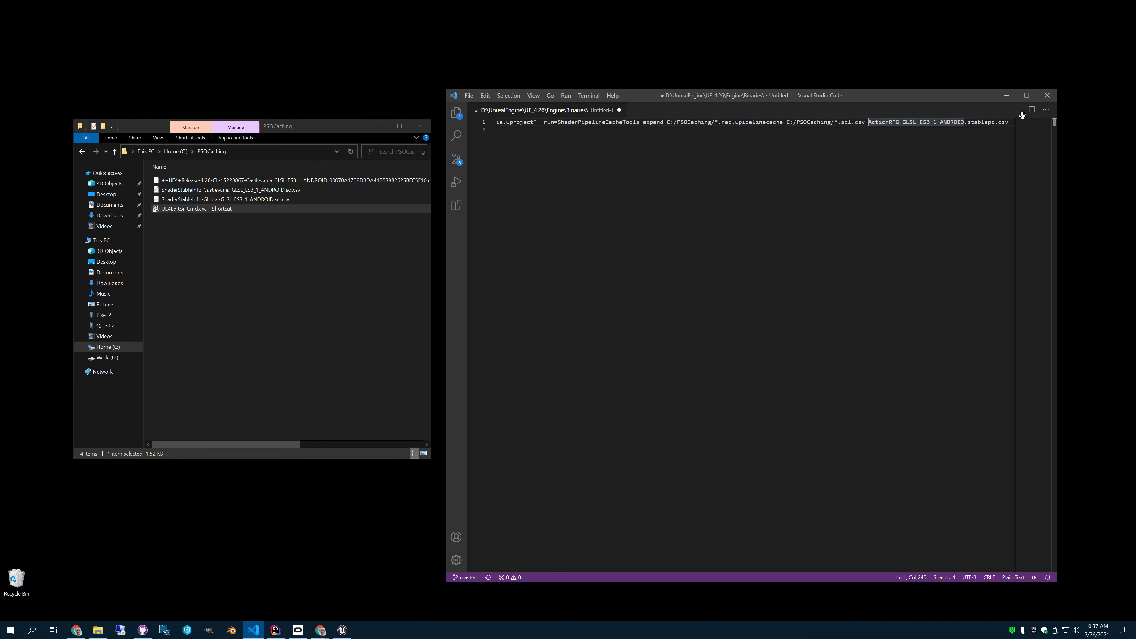
key("BackSpace")
key("BackSpace")
key("BackSpace")
key("BackSpace")
key("BackSpace")
key("BackSpace")
key("BackSpace")
key("BackSpace")
key("BackSpace")
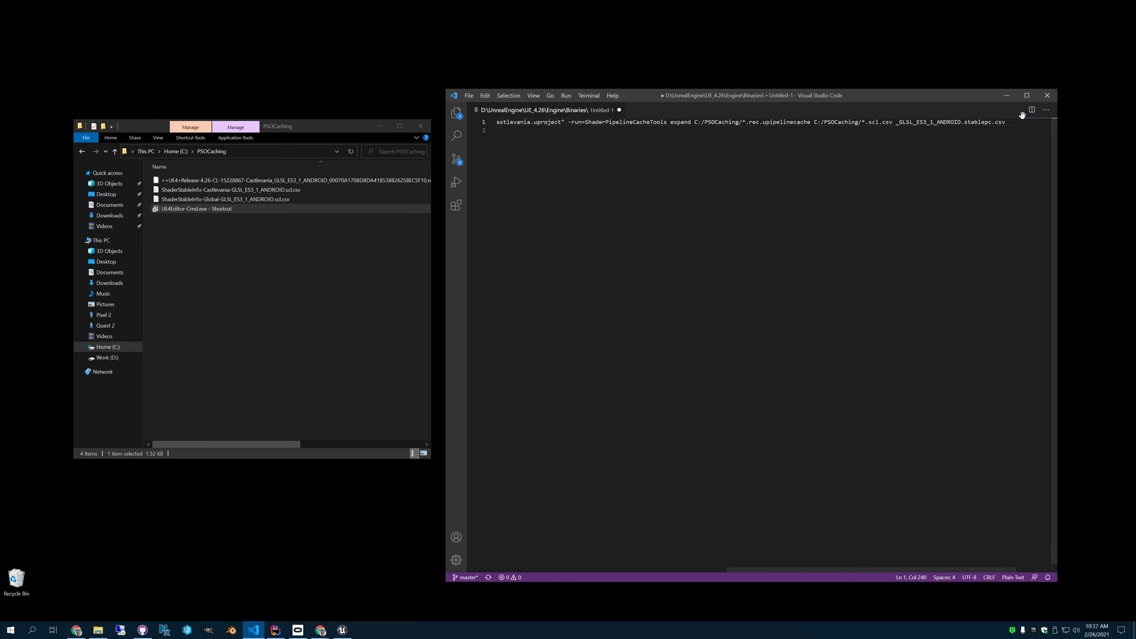
type("Castlevania")
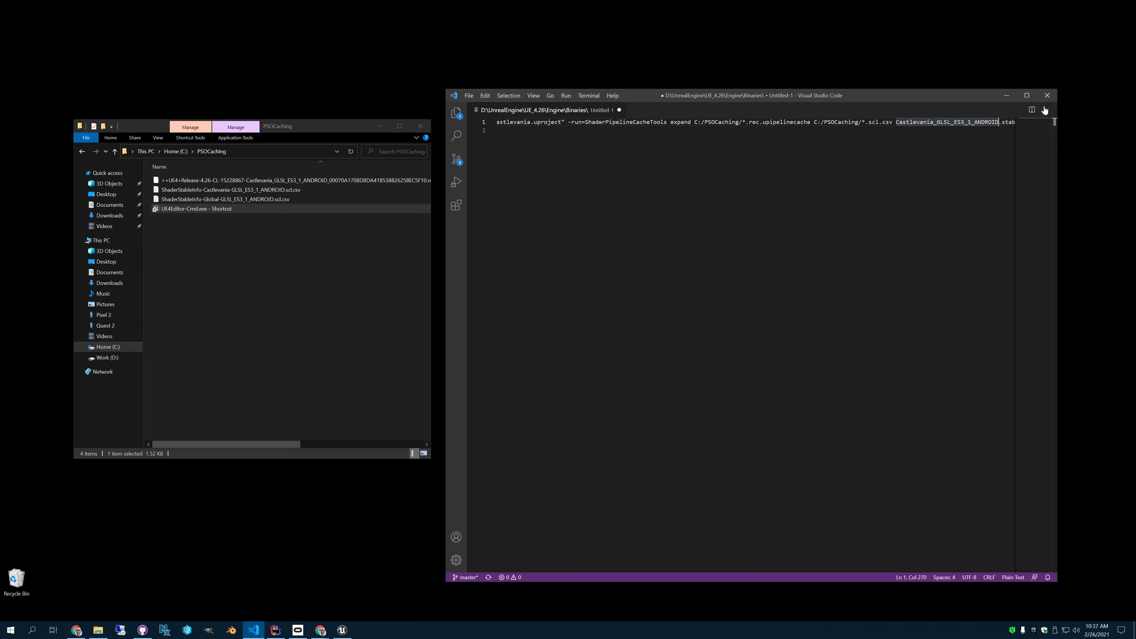
key("End")
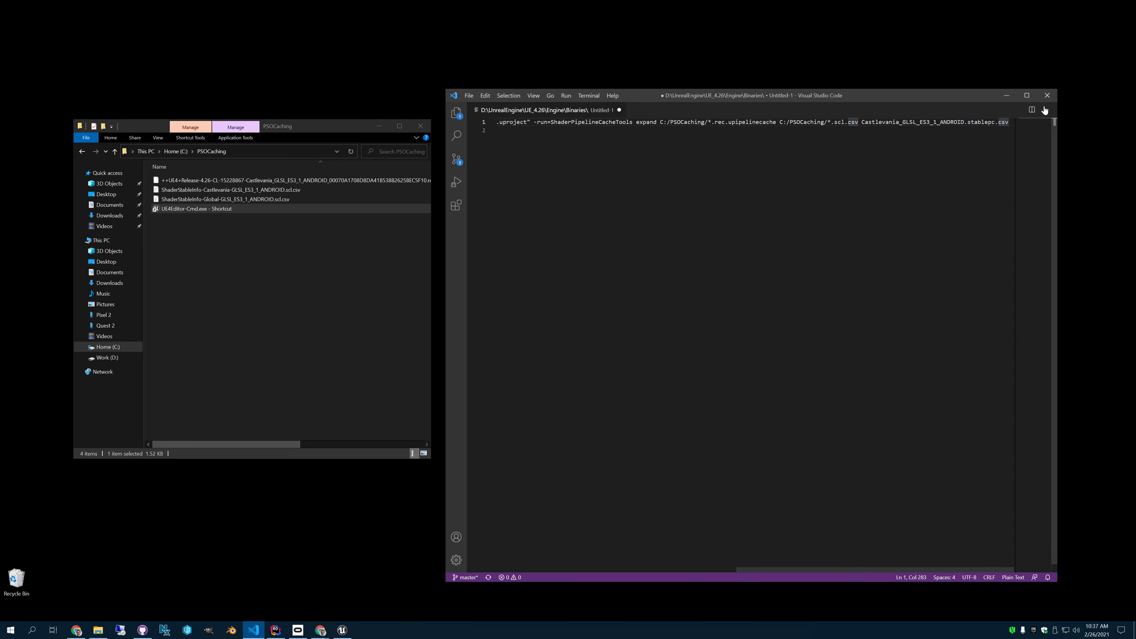
key("Home")
Cancel saving the scratch file and copy the whole command line in VS Code.
left_click(746, 179)
key("ctrl+s")
left_click(681, 286)
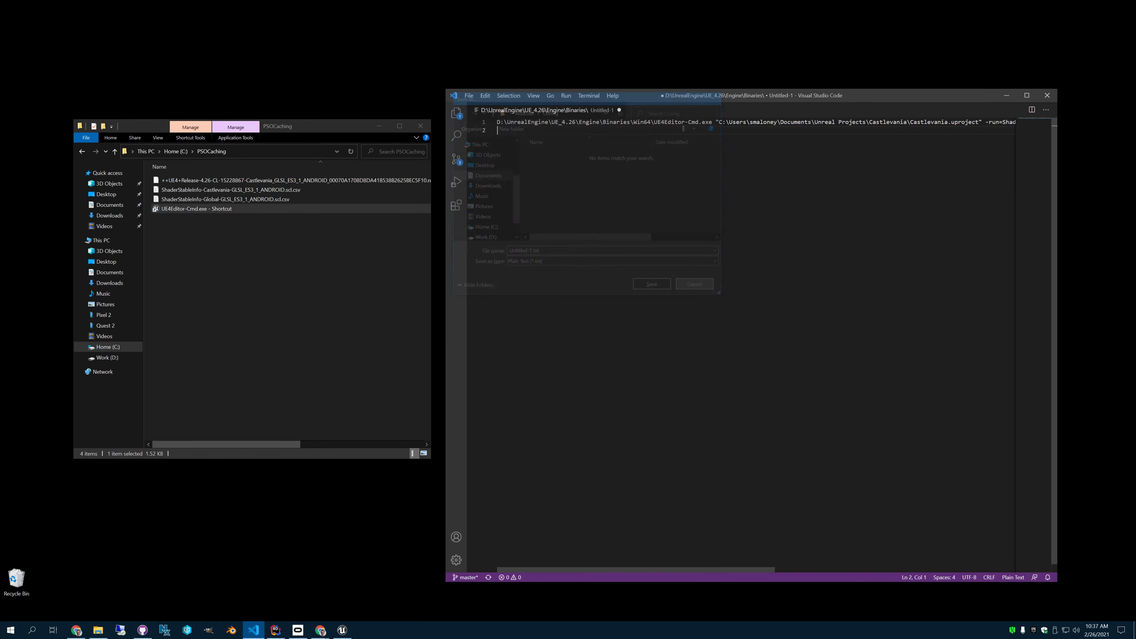
key("Up")
key("shift+End")
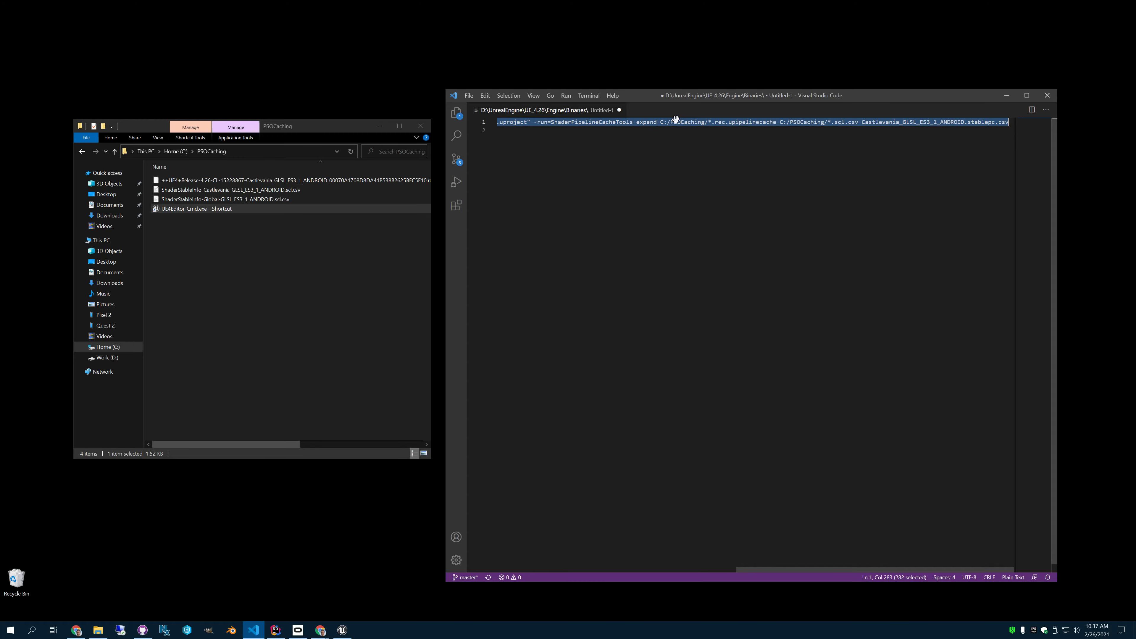
Paste the full command into the UE4Editor-Cmd shortcut's target and confirm its properties.
left_click(194, 303)
right_click(184, 210)
left_click(221, 395)
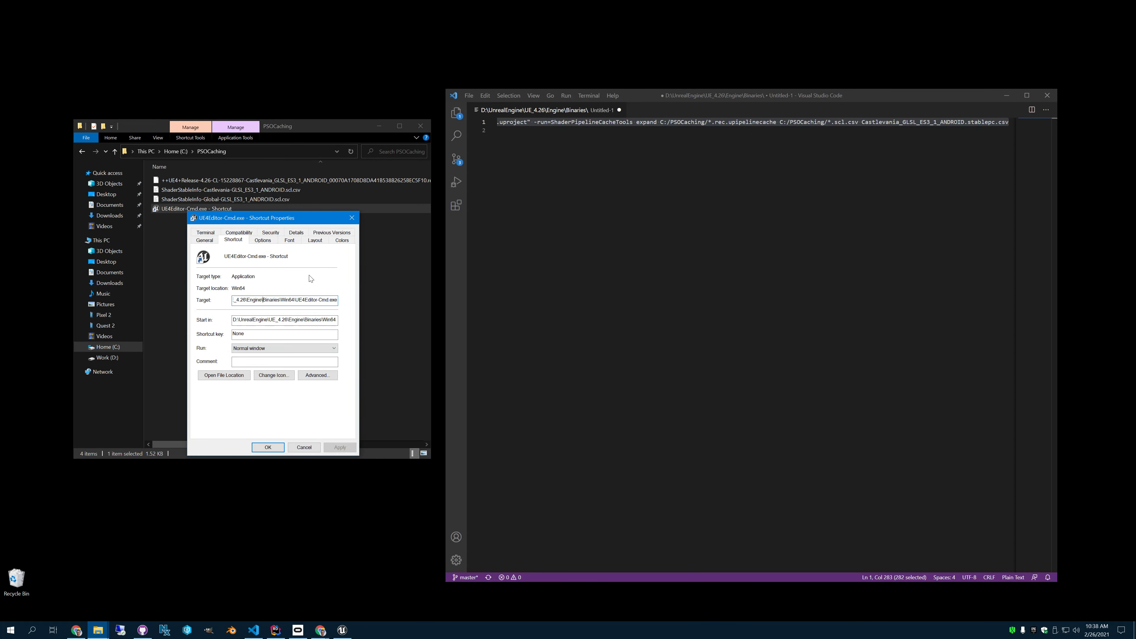
key("ctrl+v")
left_click(268, 448)
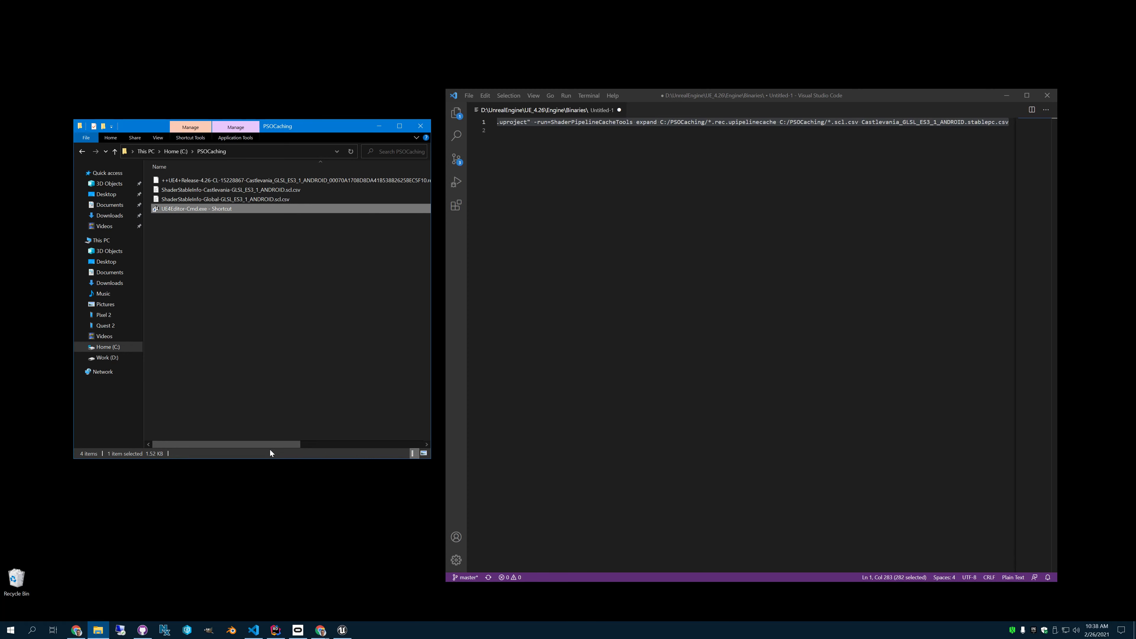
Inspect the UE4Editor-Cmd shortcut's context menu, dismissing it in between.
right_click(188, 209)
left_click(325, 305)
right_click(214, 212)
left_click(191, 225)
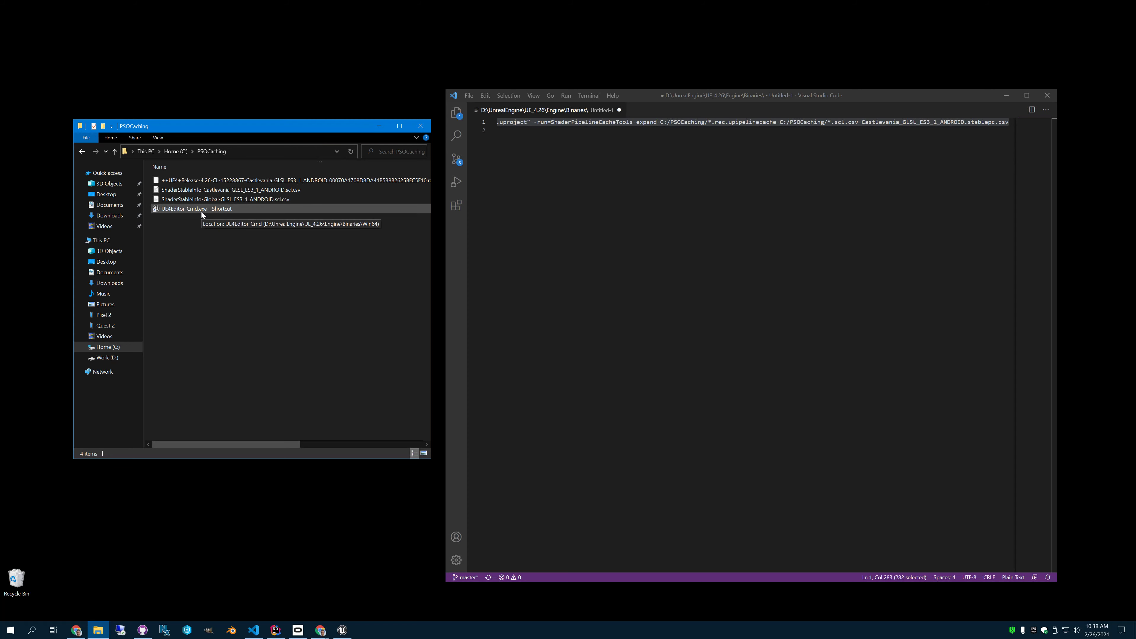
right_click(201, 209)
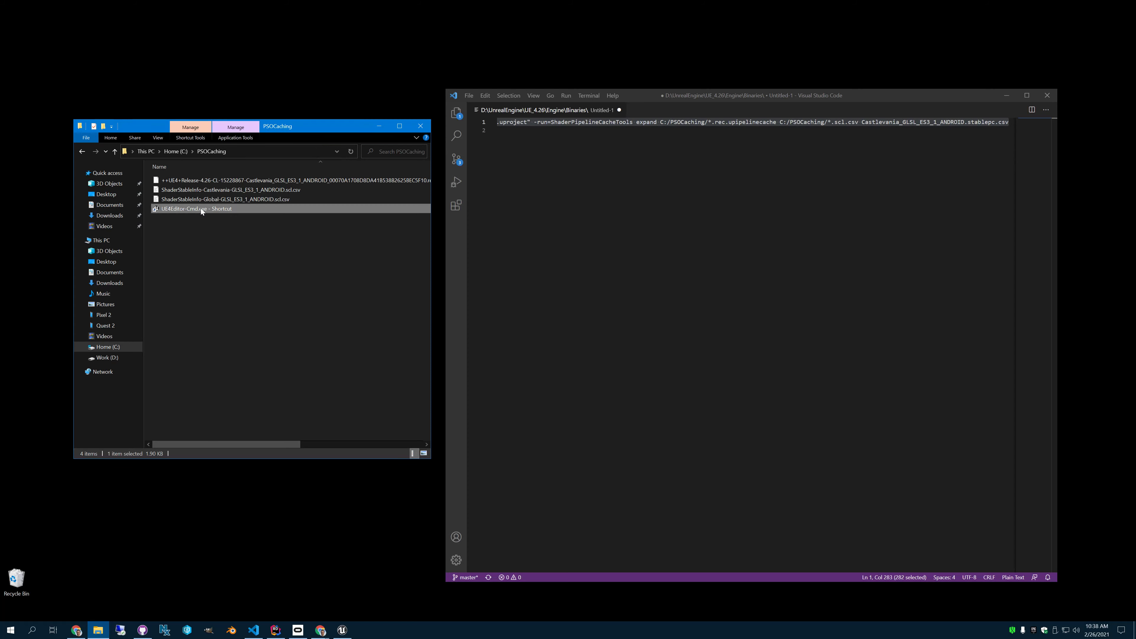
Launch Command Prompt by searching cmd and centre its window.
left_click(189, 245)
key("super")
type("cmd")
key("Return")
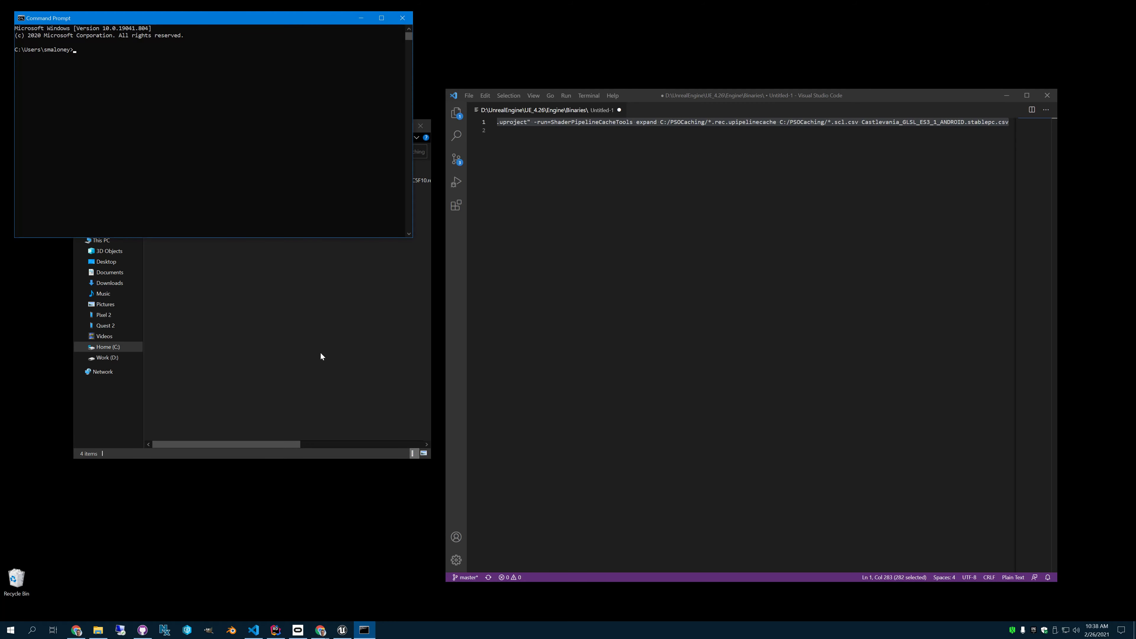
left_click_drag(233, 21, 542, 276)
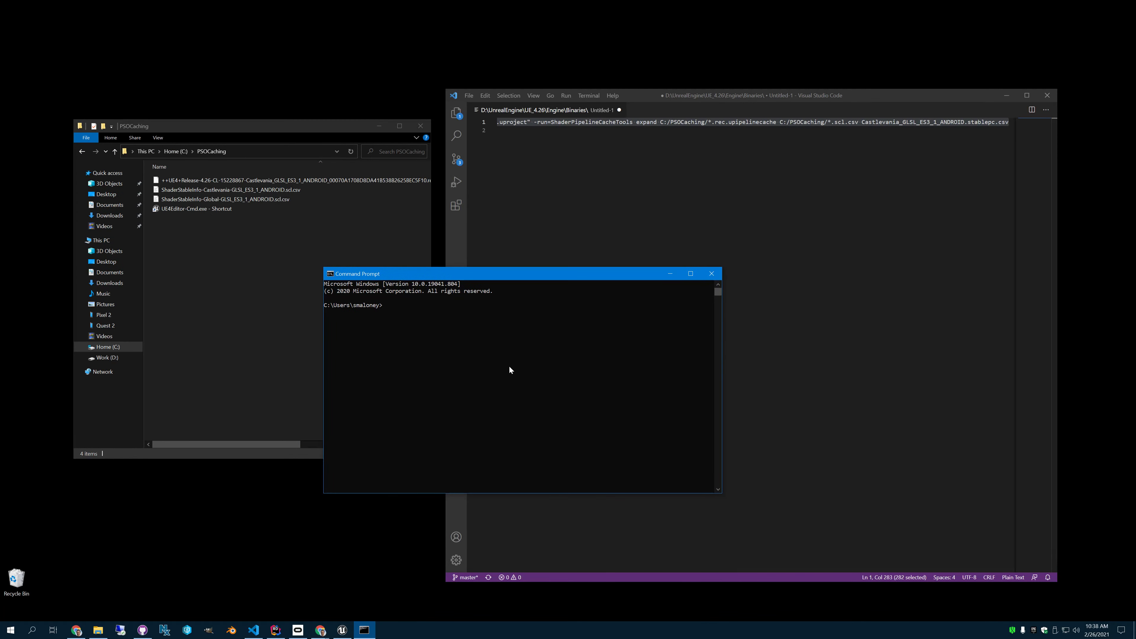
left_click(576, 361)
Change to C:\PSOCaching with c: and cd\PSOCaching, then list its files with dir.
type("c:")
key("Return")
type("cd\\PSOCaching")
key("Return")
type("dir")
key("Return")
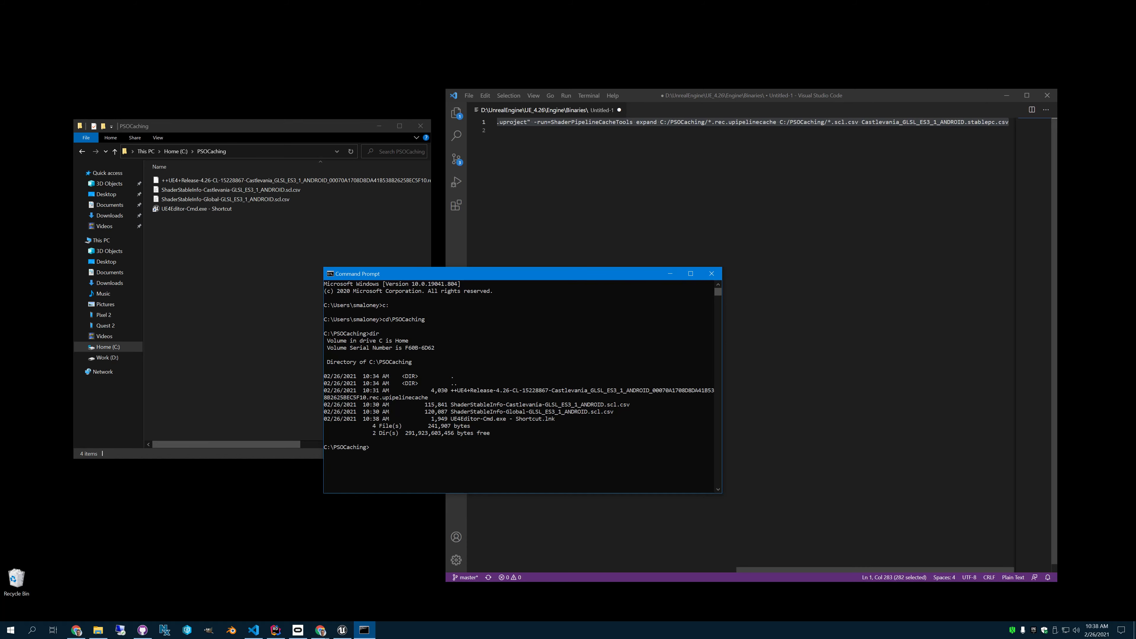
Copy the UE4Editor-Cmd commandlet line from VS Code and run it at the prompt.
left_click(680, 94)
key("Home")
key("shift+End")
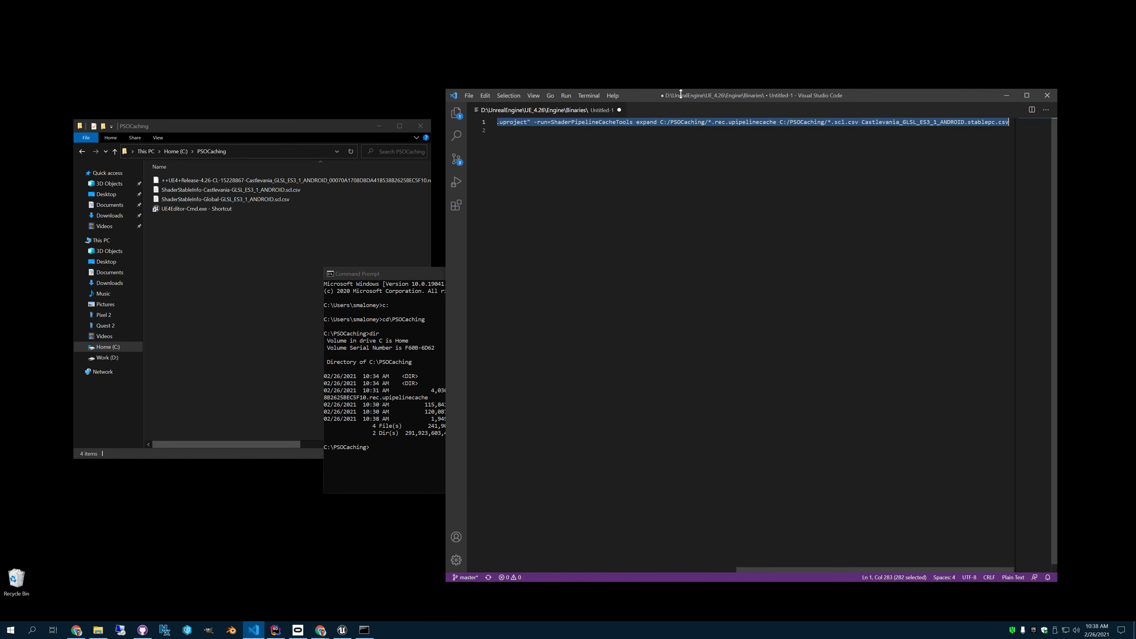
left_click(443, 339)
type("D:\\UnrealEngine\\UE_4.26\\Engine\\Binaries\\Win64\\UE4Editor-Cmd.exe \"C:\\Users\\smaloney\\Documents\\Unreal Projects\\Castlevania\\Castlevania.uproject\" -run=ShaderPipelineCacheTools expand C:/PSOCaching/*.rec.upipelinecache C:/PSOCaching/*.scl.csv Castlevania_GLSL_ES3_1_ANDROID.stablepc.csv")
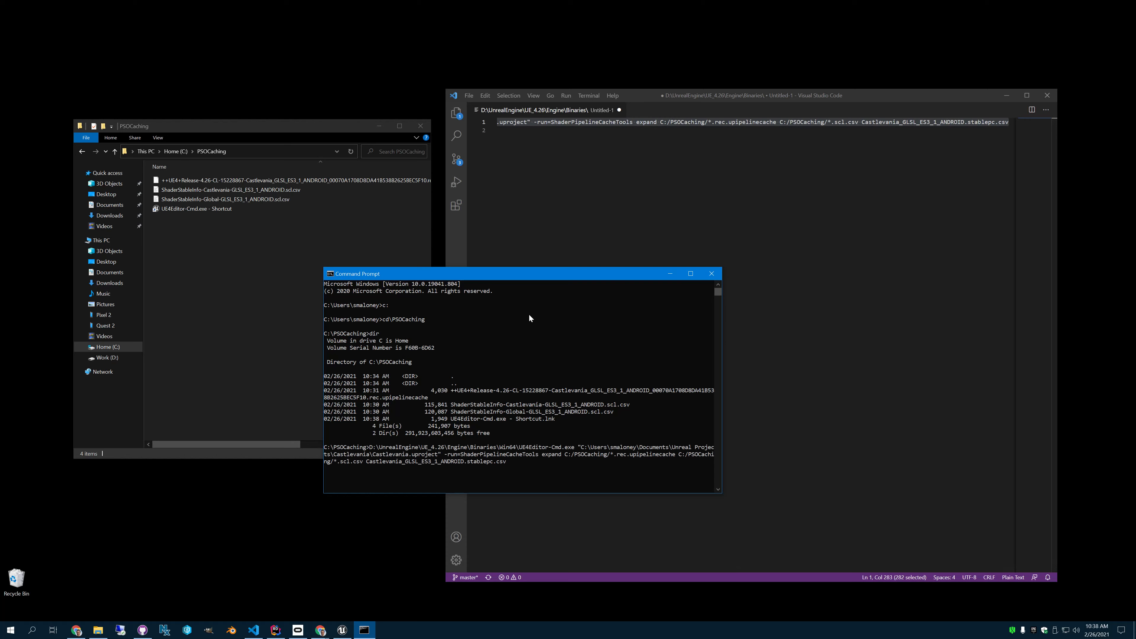
key("Return")
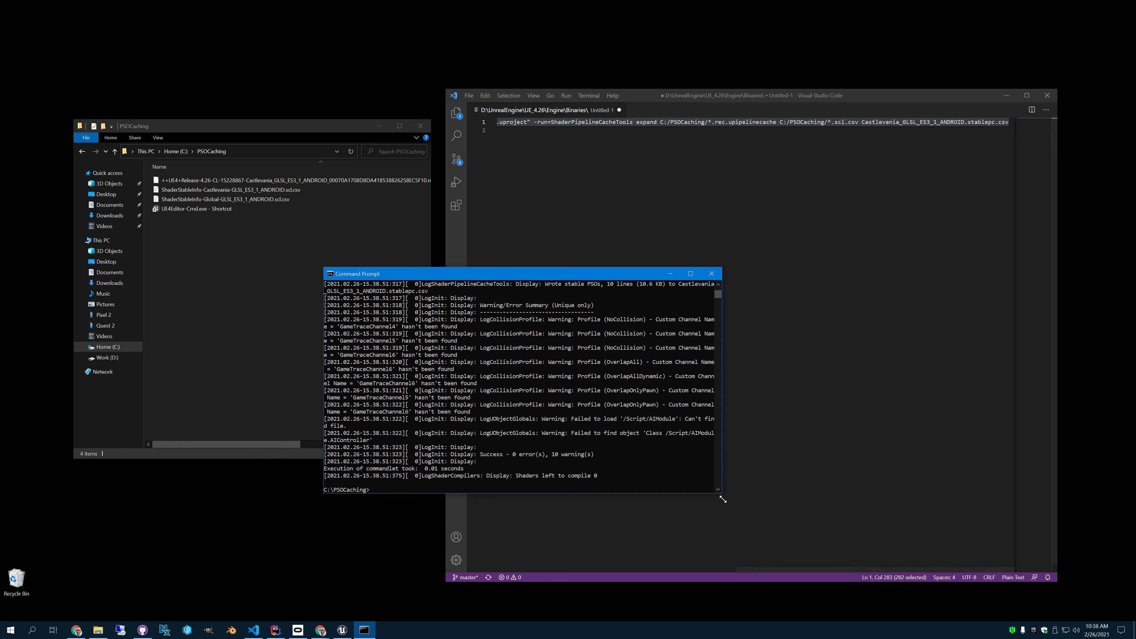
Widen the console at top-left, place the PSOCaching folder below it, and close VS Code.
left_click_drag(724, 499, 968, 475)
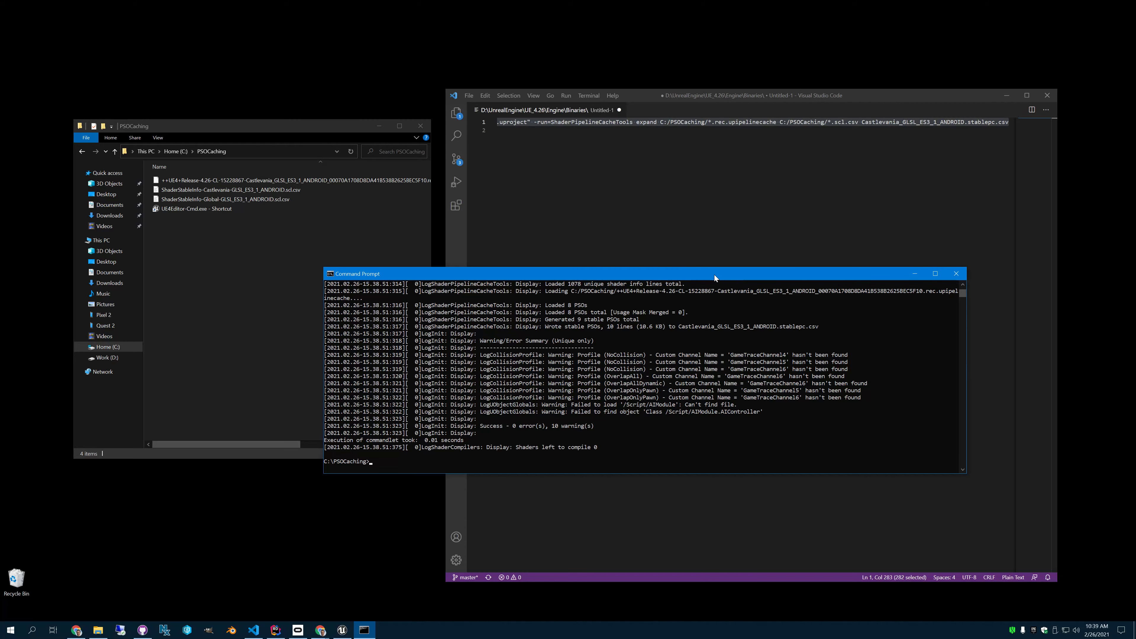
left_click_drag(713, 275, 632, 208)
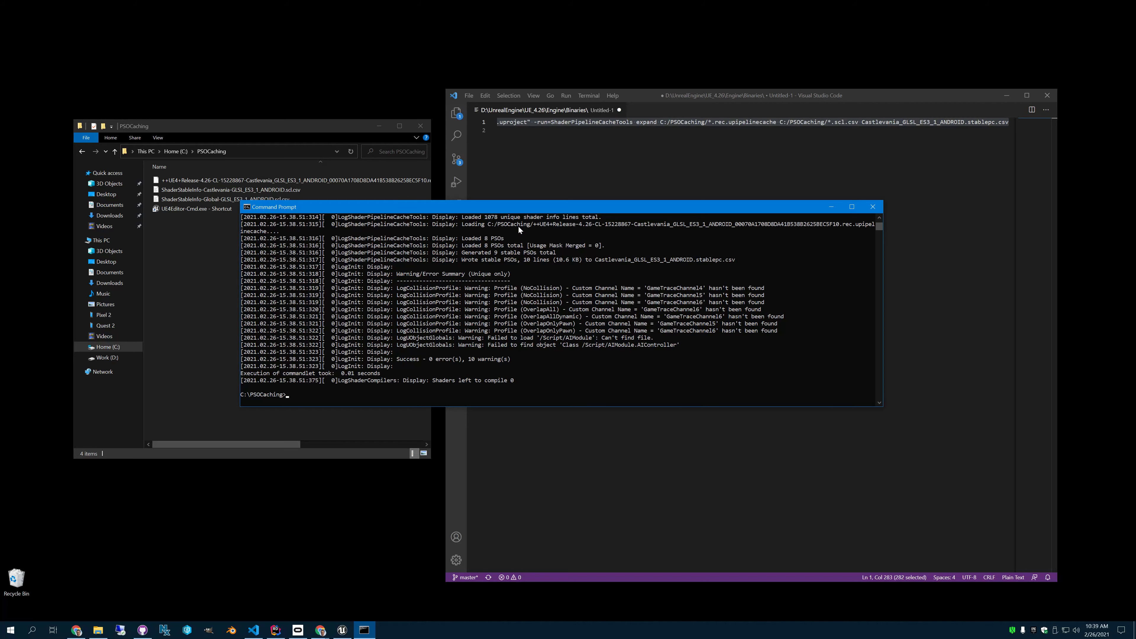
left_click(212, 247)
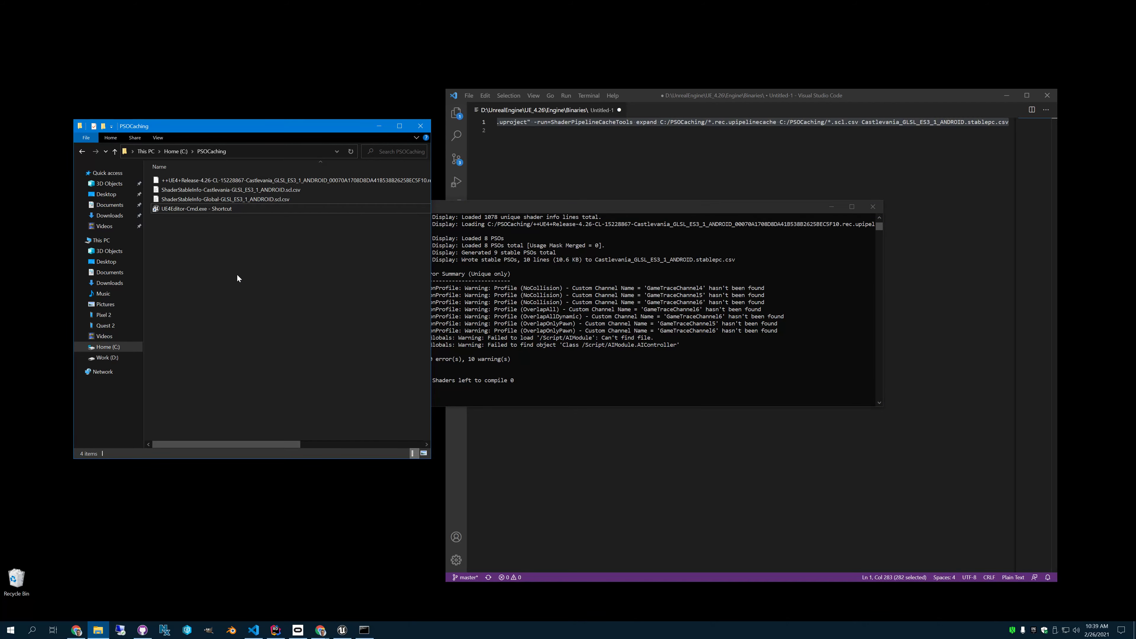
left_click(594, 315)
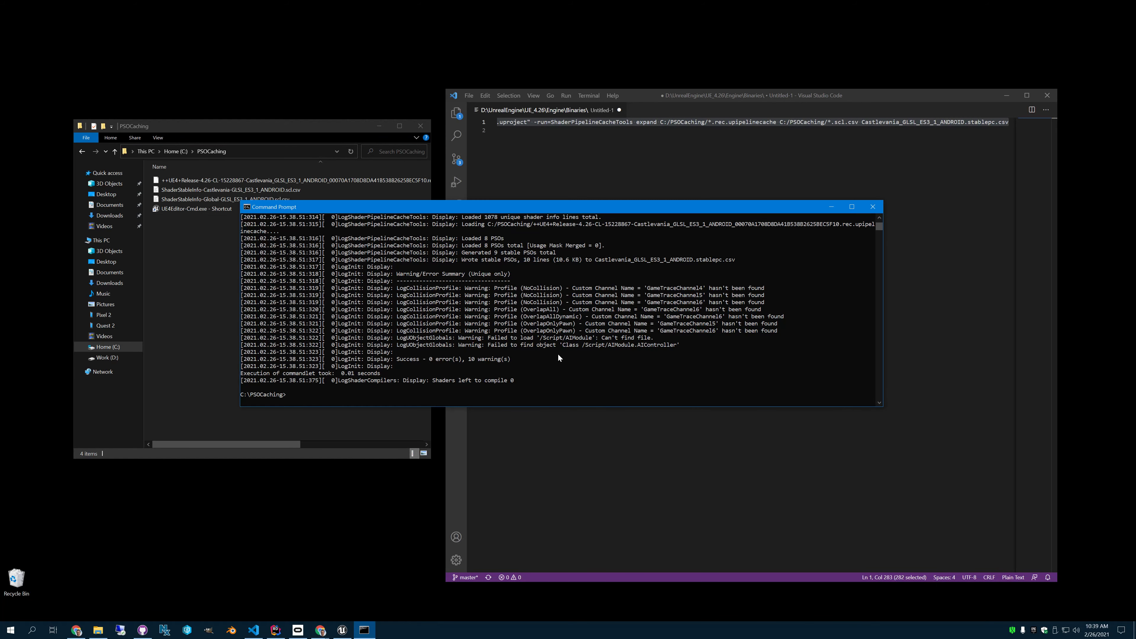
left_click_drag(534, 210, 342, 23)
left_click(311, 287)
left_click_drag(295, 126, 278, 246)
left_click(770, 95)
left_click(1047, 95)
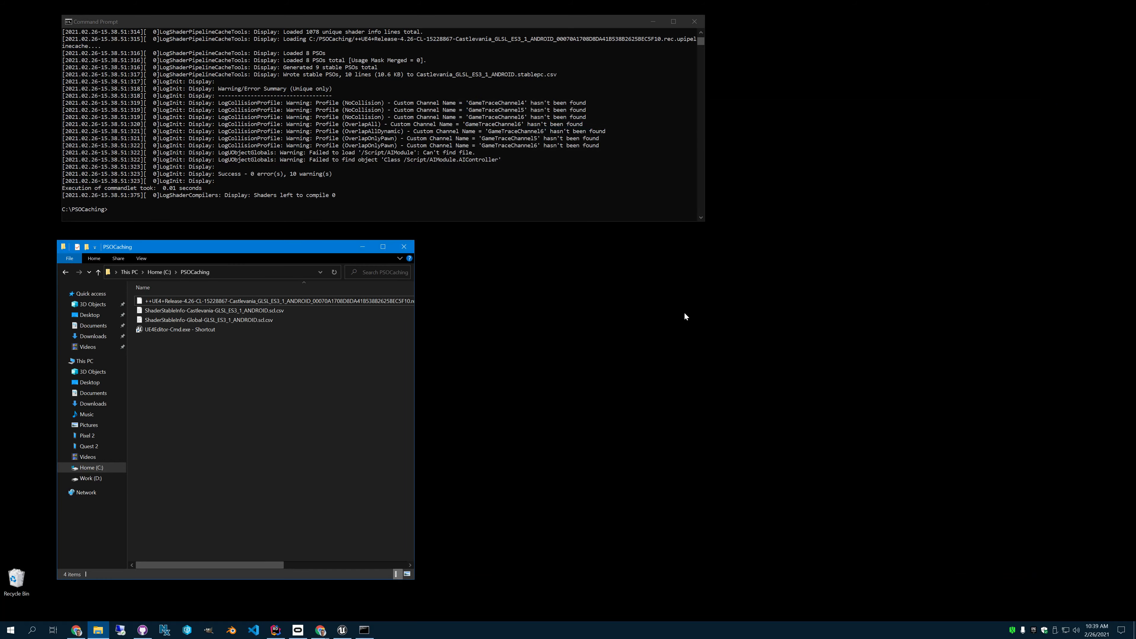
In a second Explorer window, browse to D:\UnrealEngine\UE_4.26\Engine\Binaries\Win64.
right_click(98, 630)
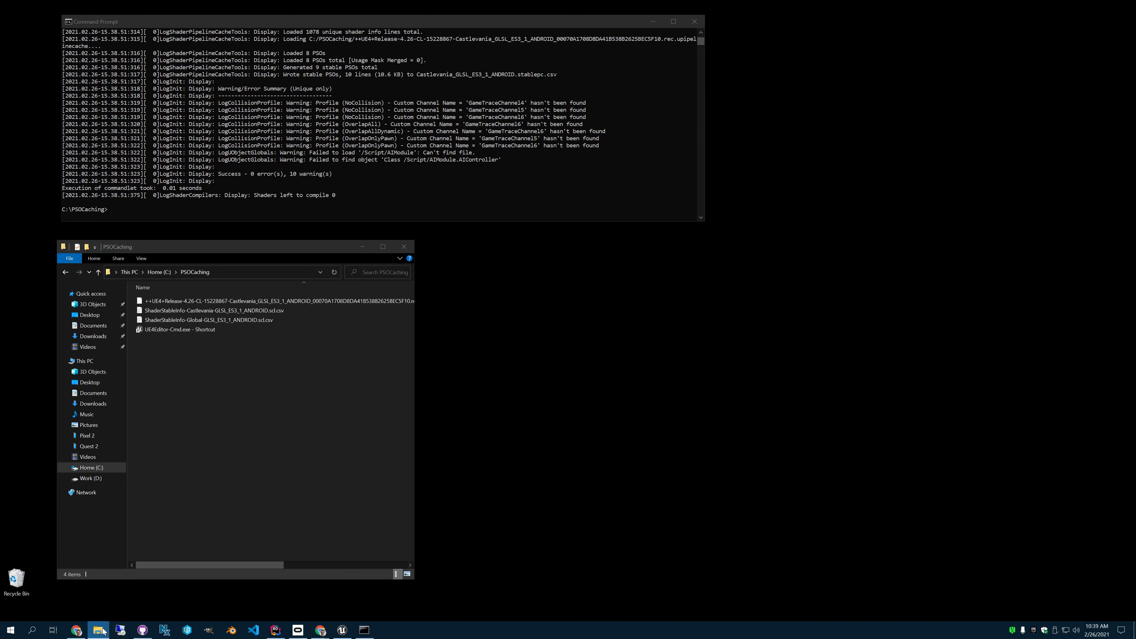
left_click(90, 581)
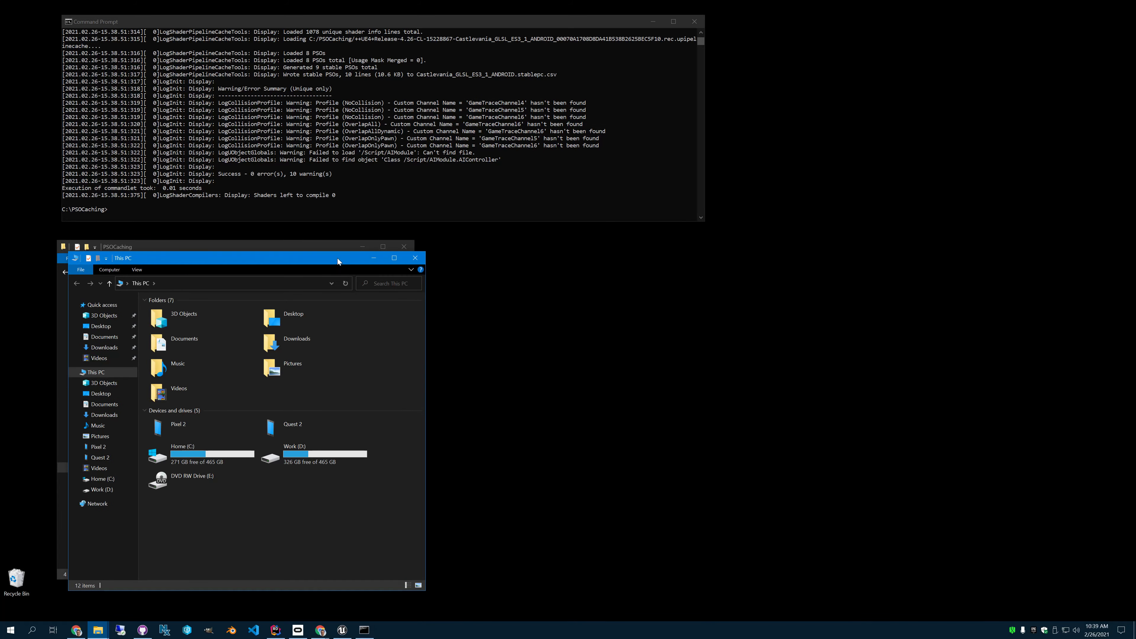
left_click_drag(335, 258, 693, 246)
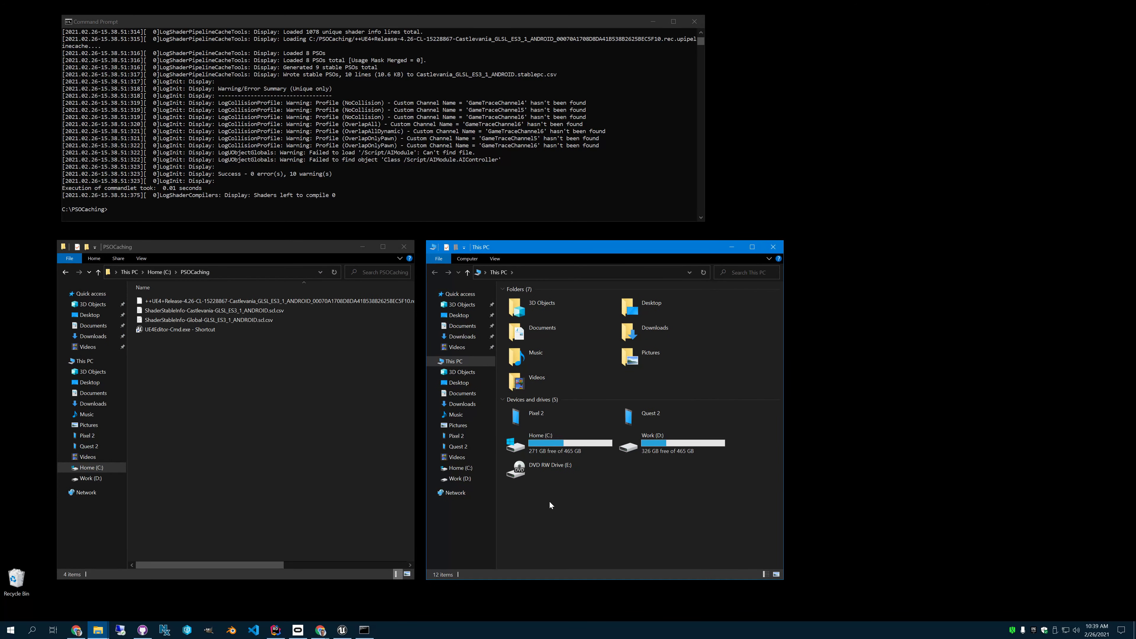
double_click(673, 443)
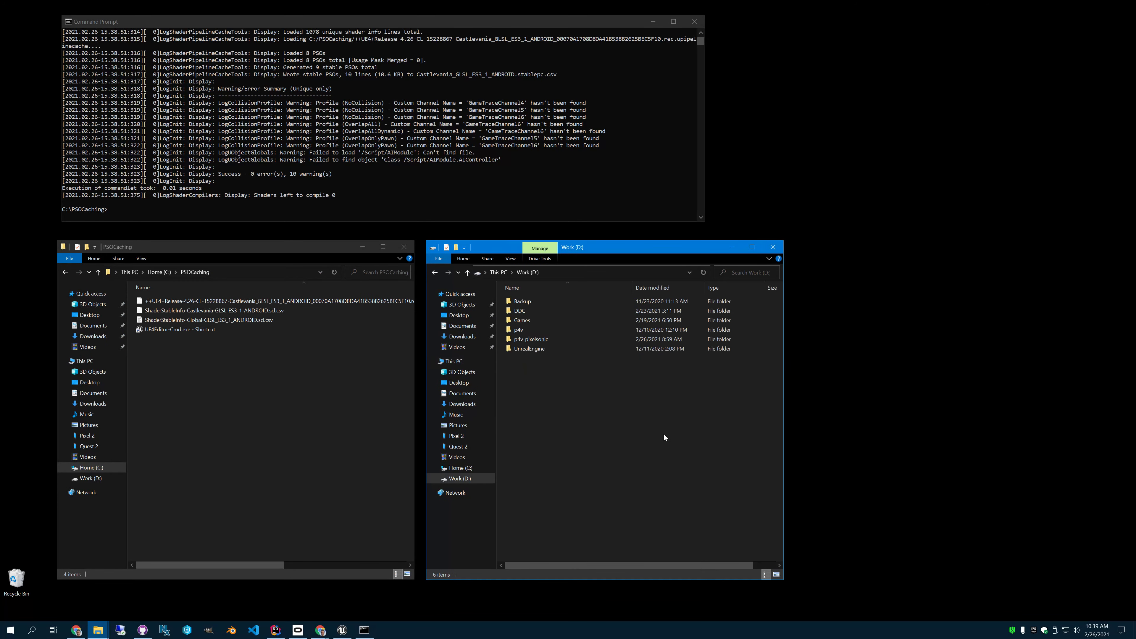
double_click(520, 348)
double_click(522, 310)
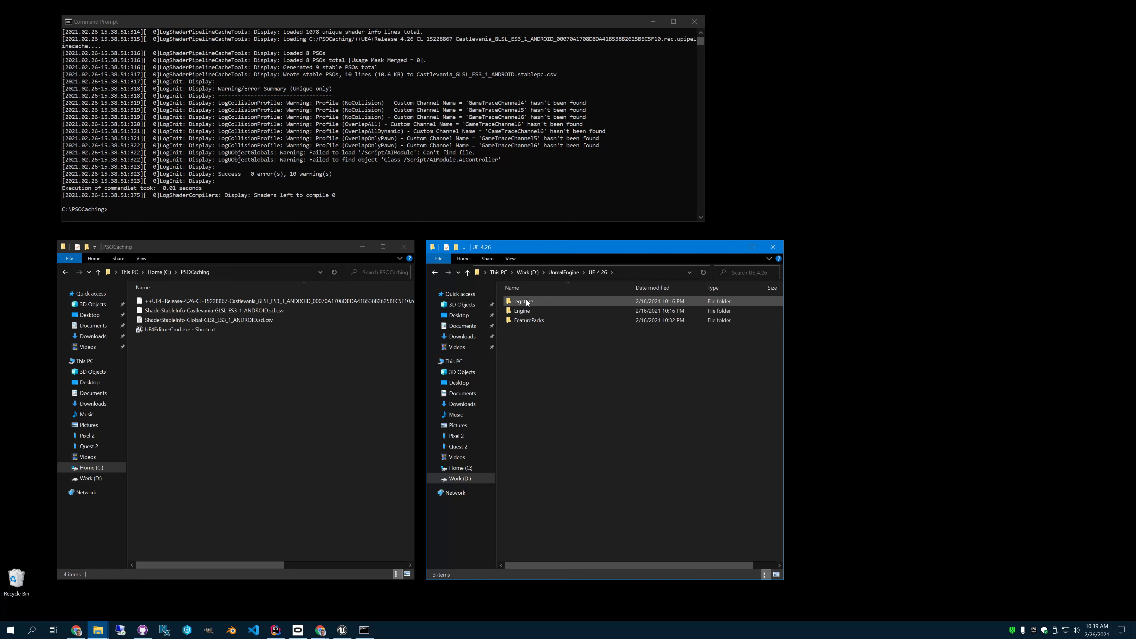
double_click(523, 311)
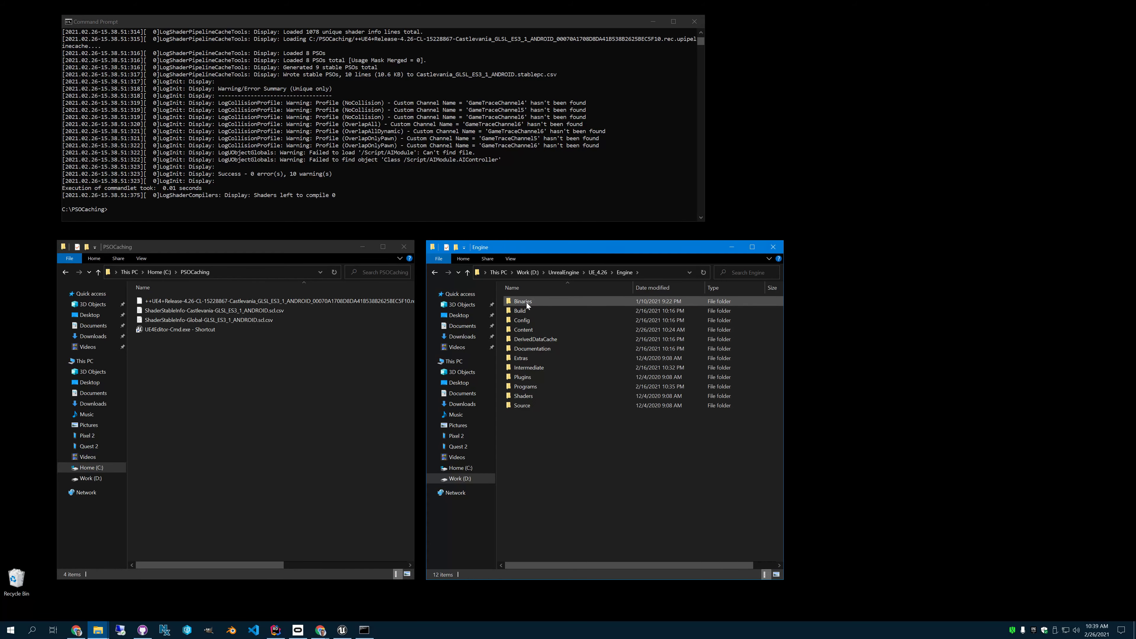
double_click(527, 303)
double_click(526, 347)
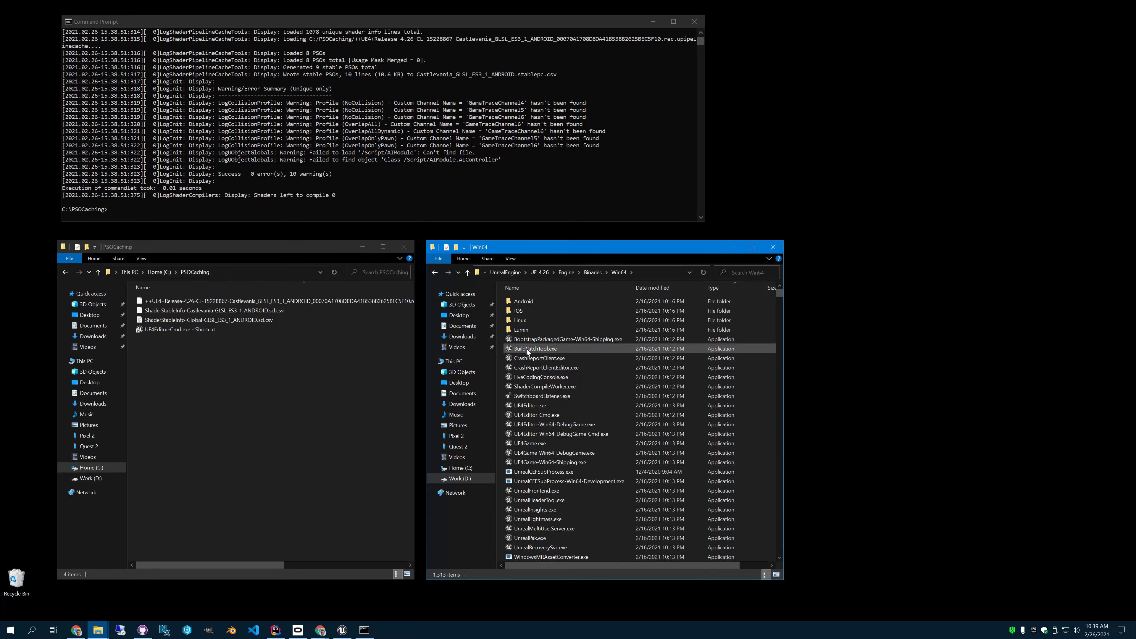
left_click_drag(783, 448, 987, 438)
Search Win64 for *.csv and put the stablepc.csv result into PSOCaching.
key("ctrl+e")
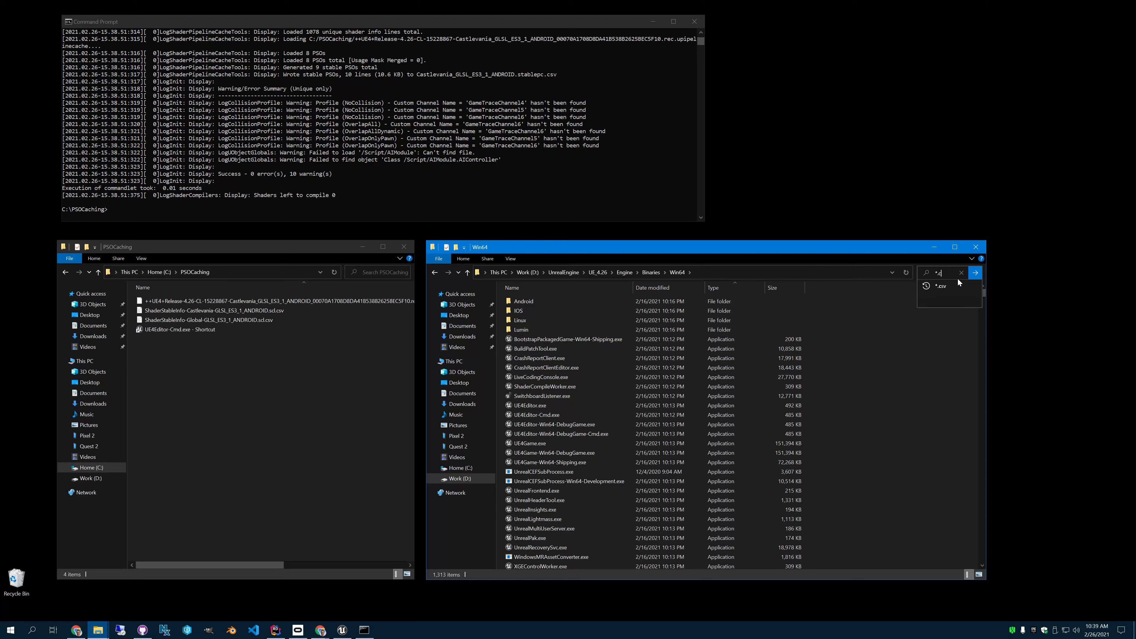
type("*.csv")
key("Return")
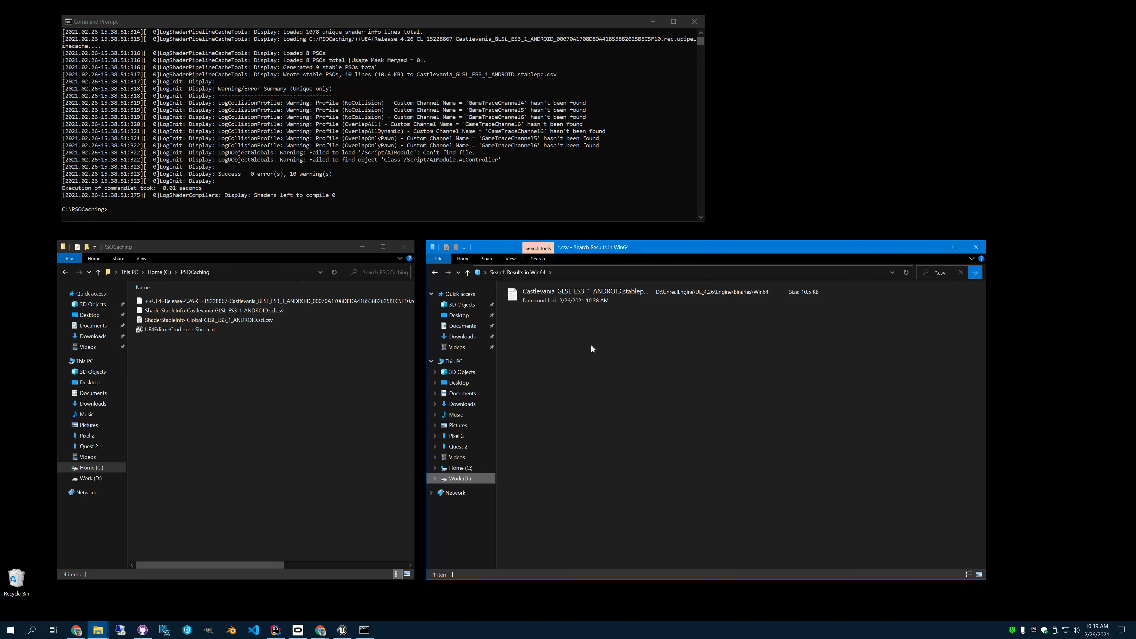
left_click(594, 300)
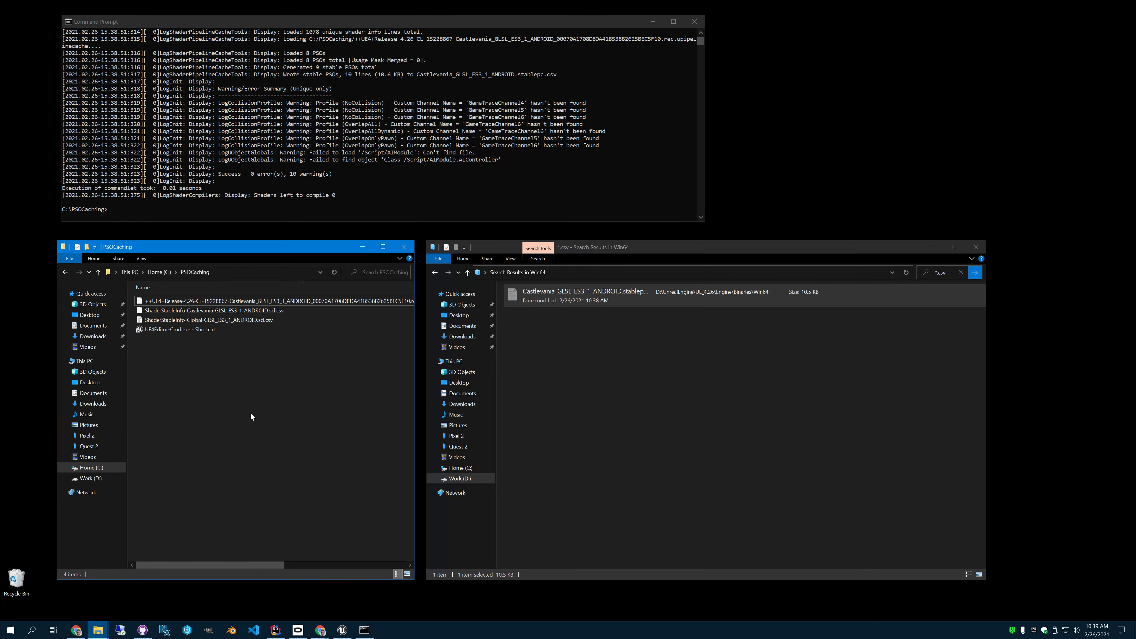
key("ctrl+v")
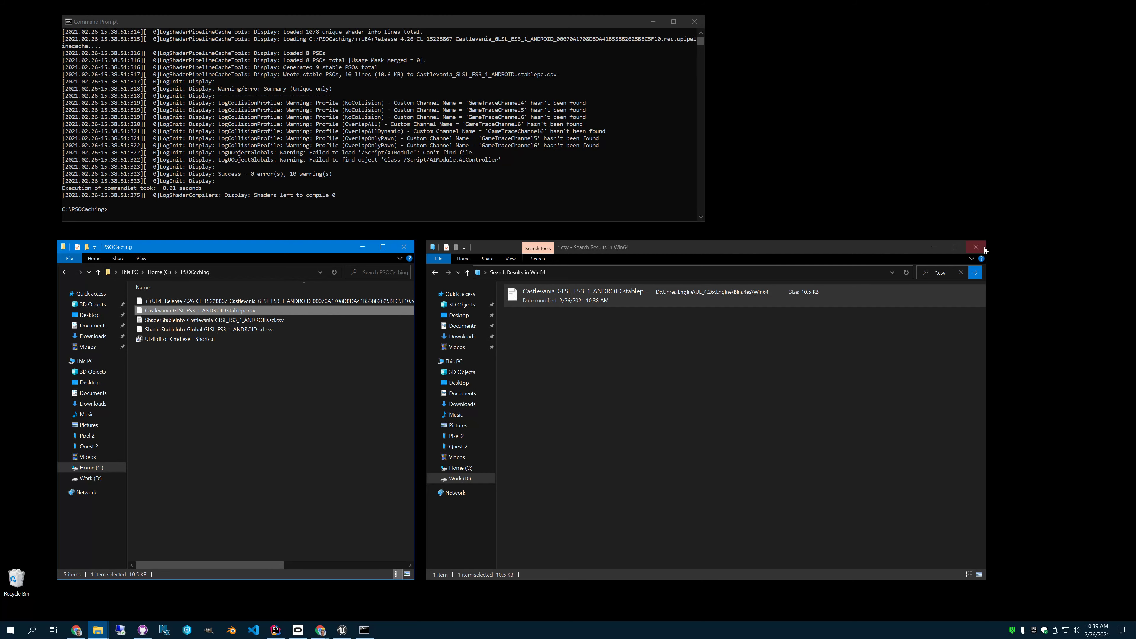
left_click(975, 246)
left_click(353, 401)
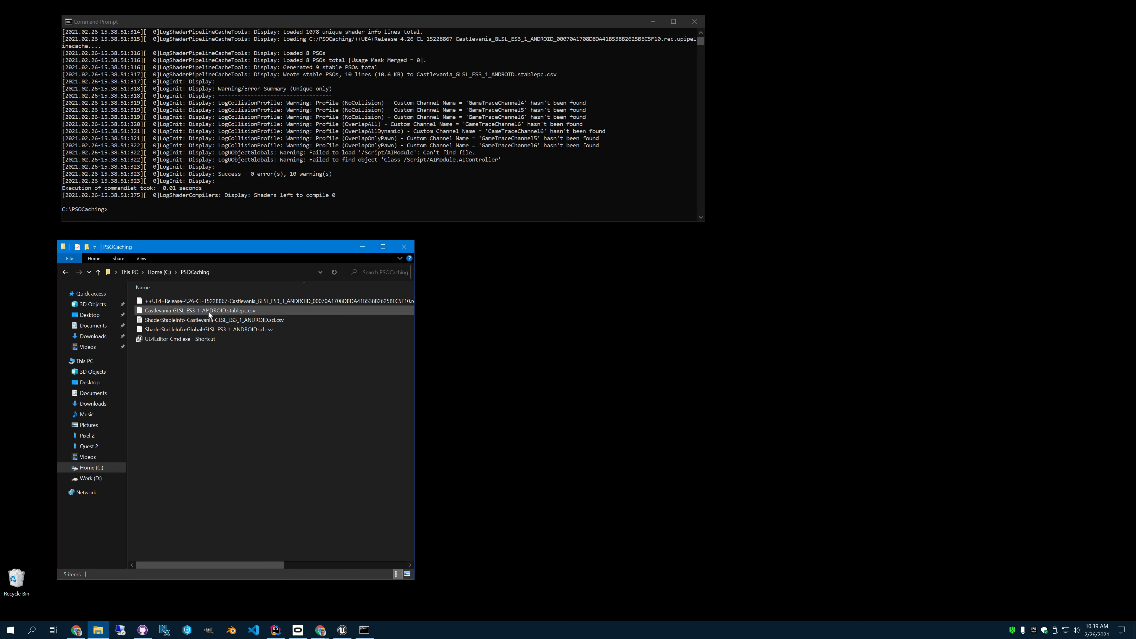
Close the console with exit and move the PSOCaching window up.
left_click(440, 153)
type("exit")
key("Return")
left_click_drag(235, 249, 221, 124)
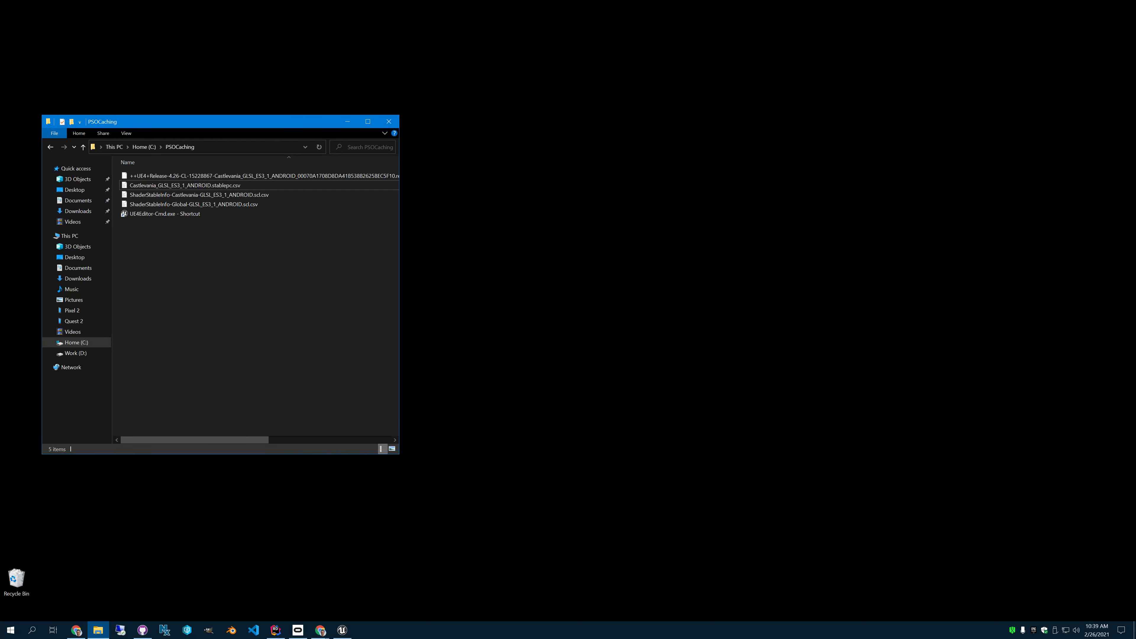
key("alt+Tab")
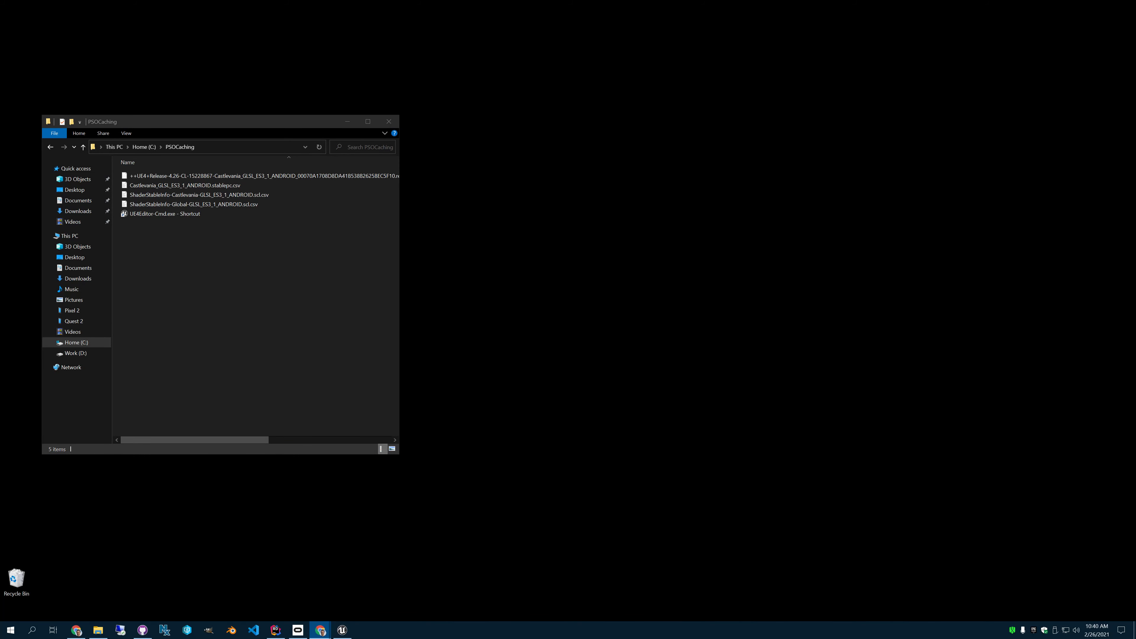
left_click_drag(181, 121, 184, 117)
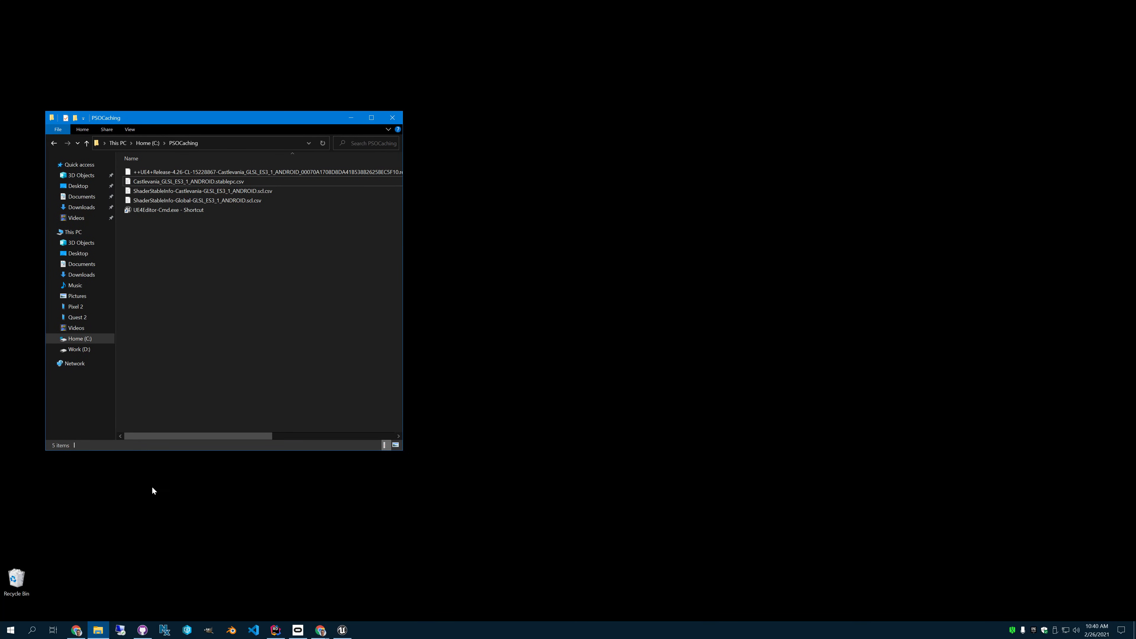
In a new Explorer window, browse Documents\Unreal Projects\Castlevania\Build into the Android folder.
right_click(98, 630)
left_click(90, 580)
left_click_drag(320, 129, 672, 112)
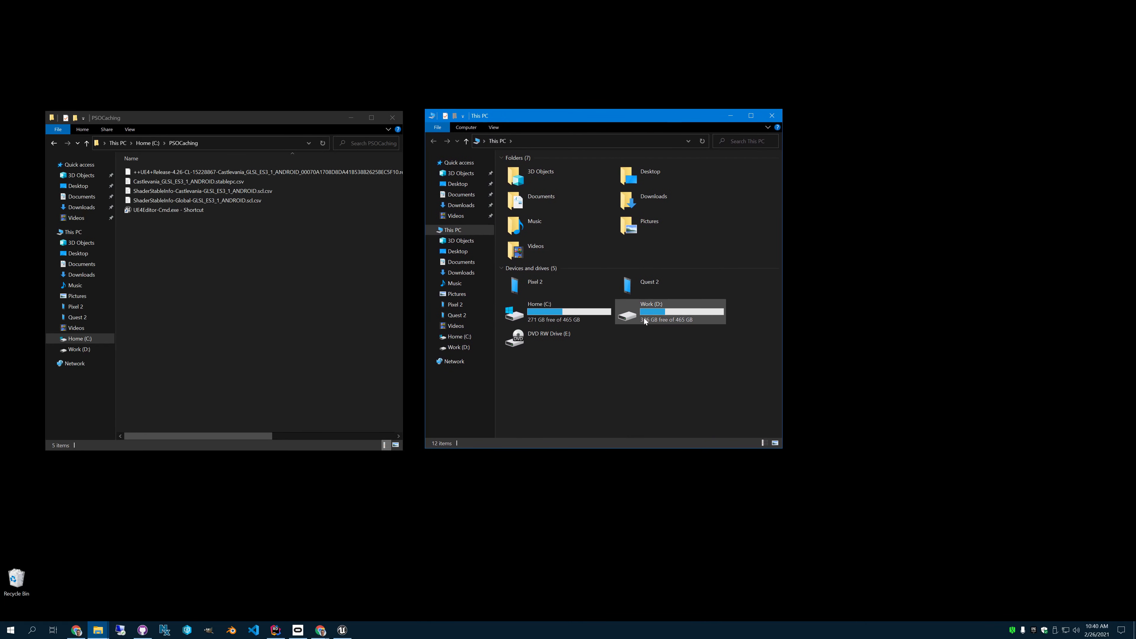
left_click(460, 262)
double_click(541, 255)
double_click(581, 181)
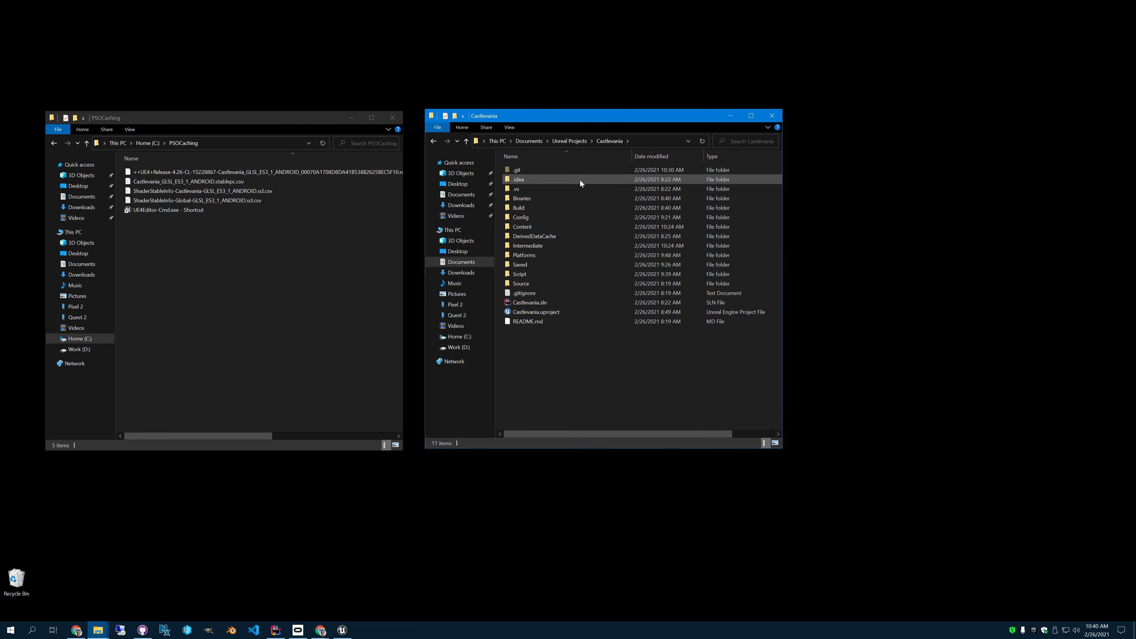
double_click(539, 208)
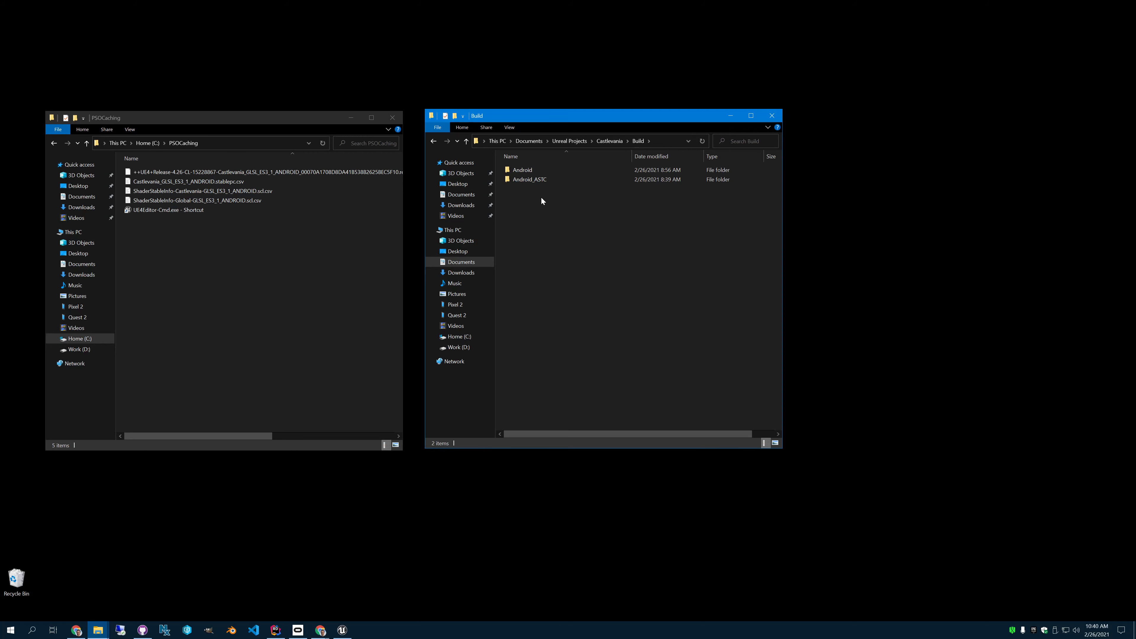
double_click(532, 181)
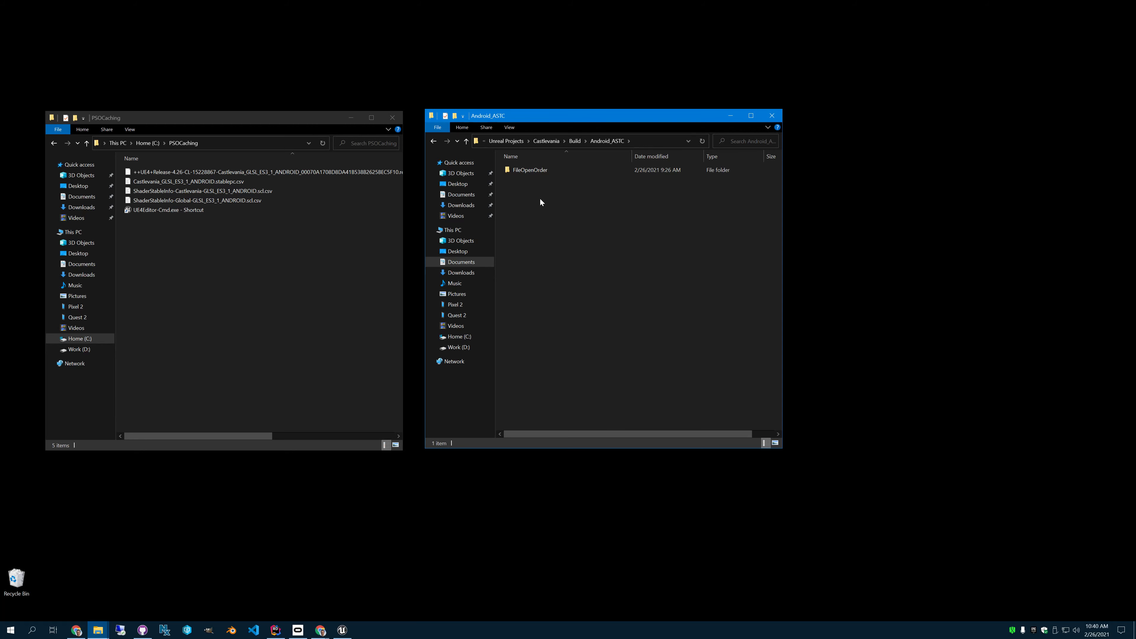
left_click(574, 141)
left_click(536, 171)
double_click(536, 170)
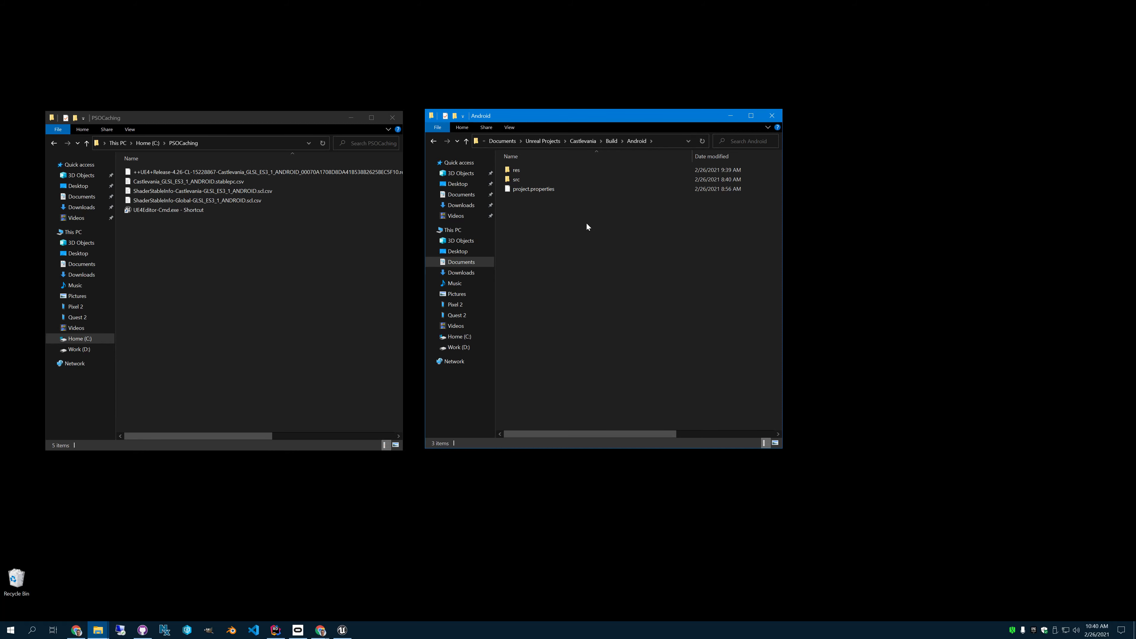
Create a new folder named PipelineCaches inside Build\Android and open it.
right_click(519, 225)
mouse_move(576, 375)
left_click(639, 372)
type("PipelineCaches")
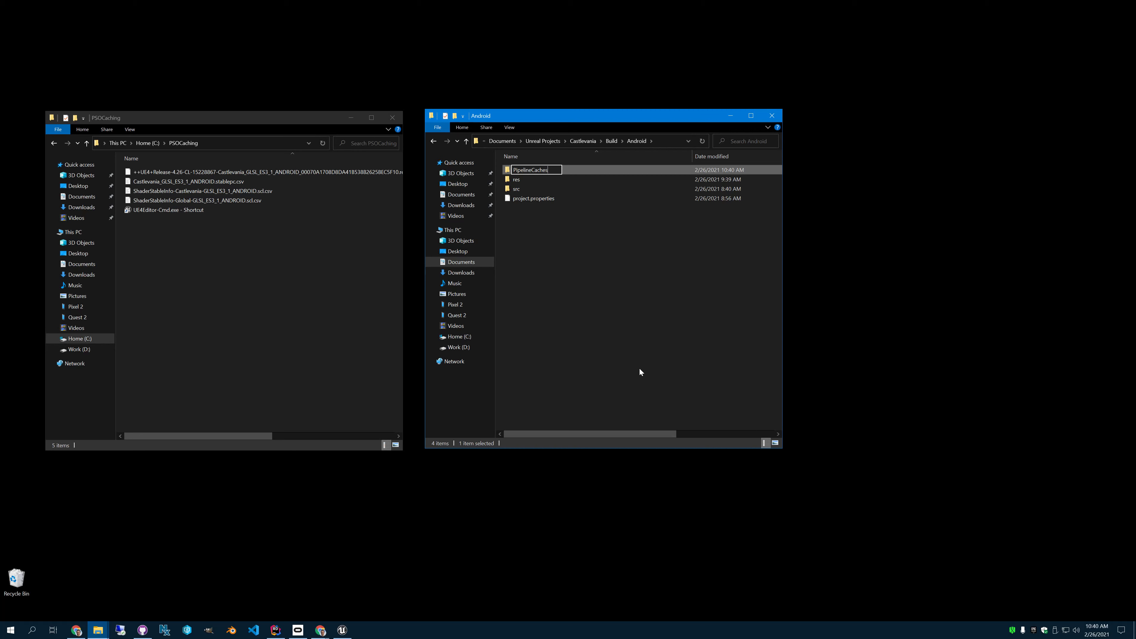
key("Return")
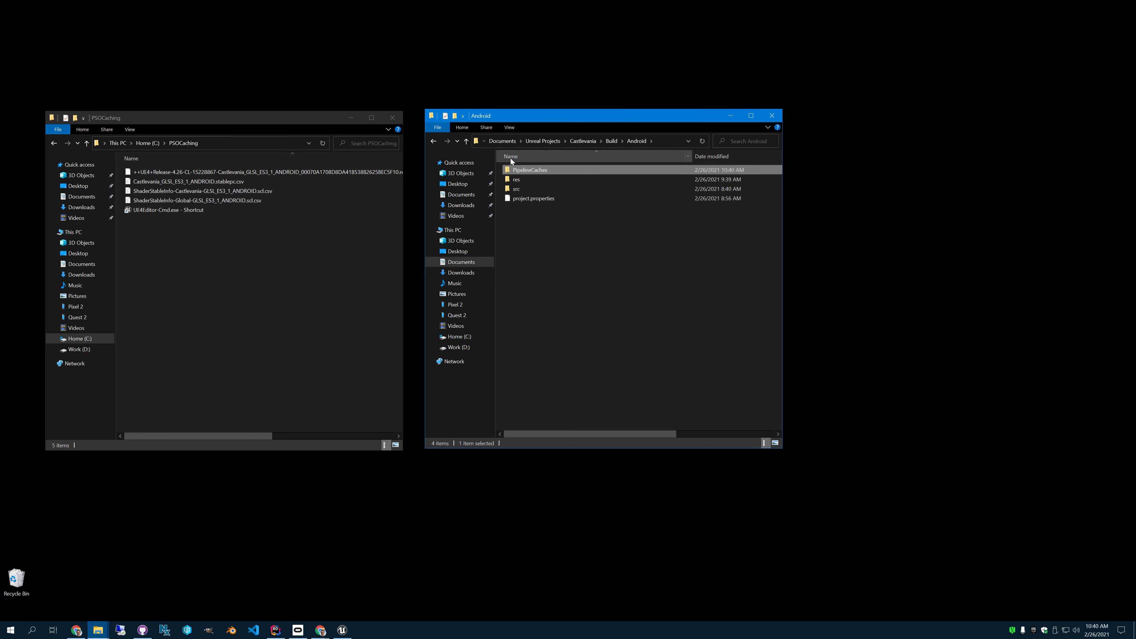
double_click(535, 169)
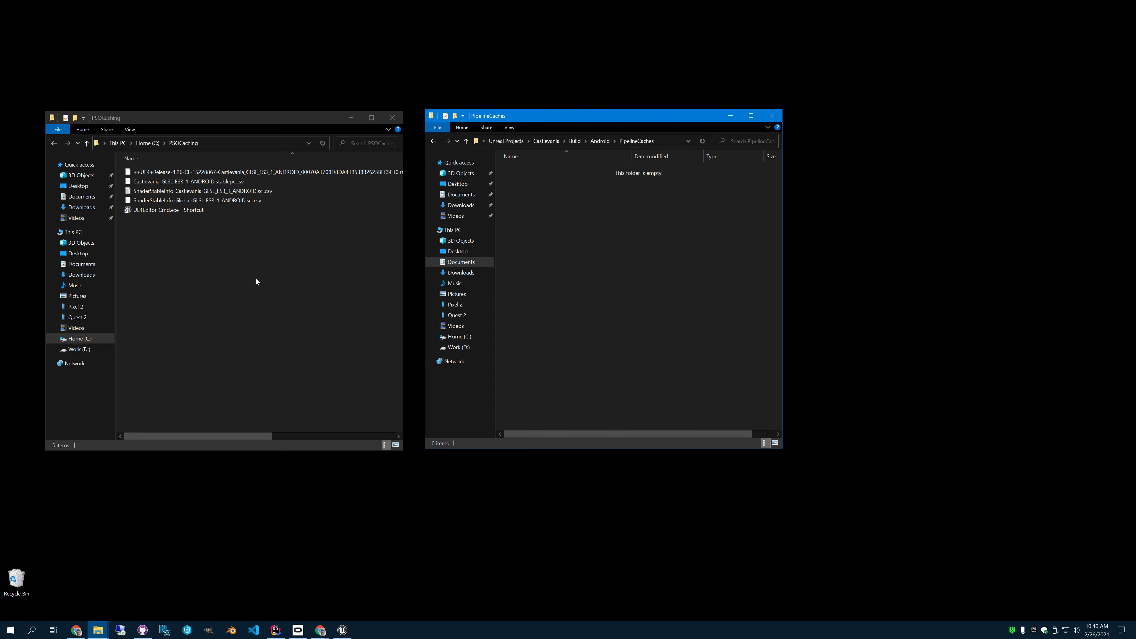
Copy Castlevania_GLSL_ES3_1_ANDROID.stablepc.csv from PSOCaching into PipelineCaches.
left_click(225, 246)
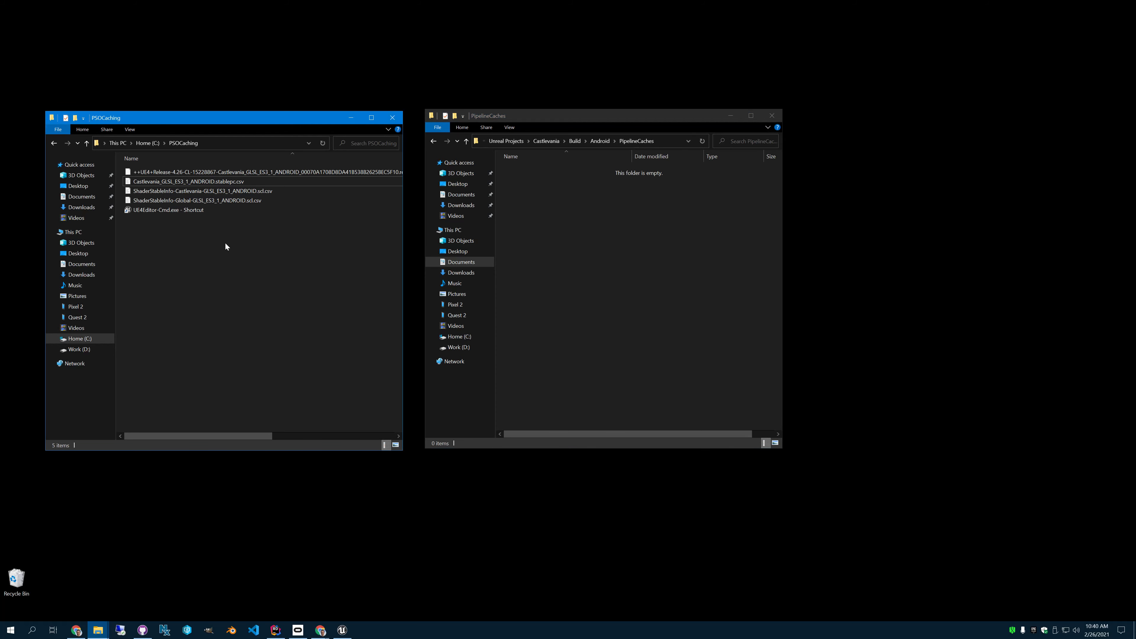
left_click(189, 181)
key("ctrl+c")
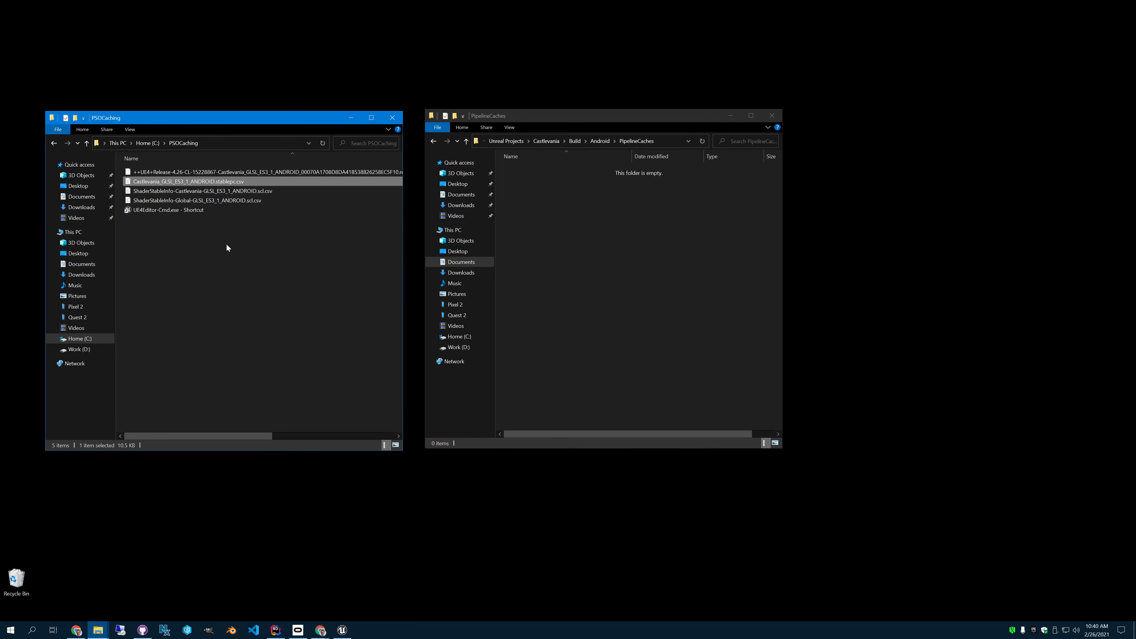
left_click(611, 224)
key("ctrl+v")
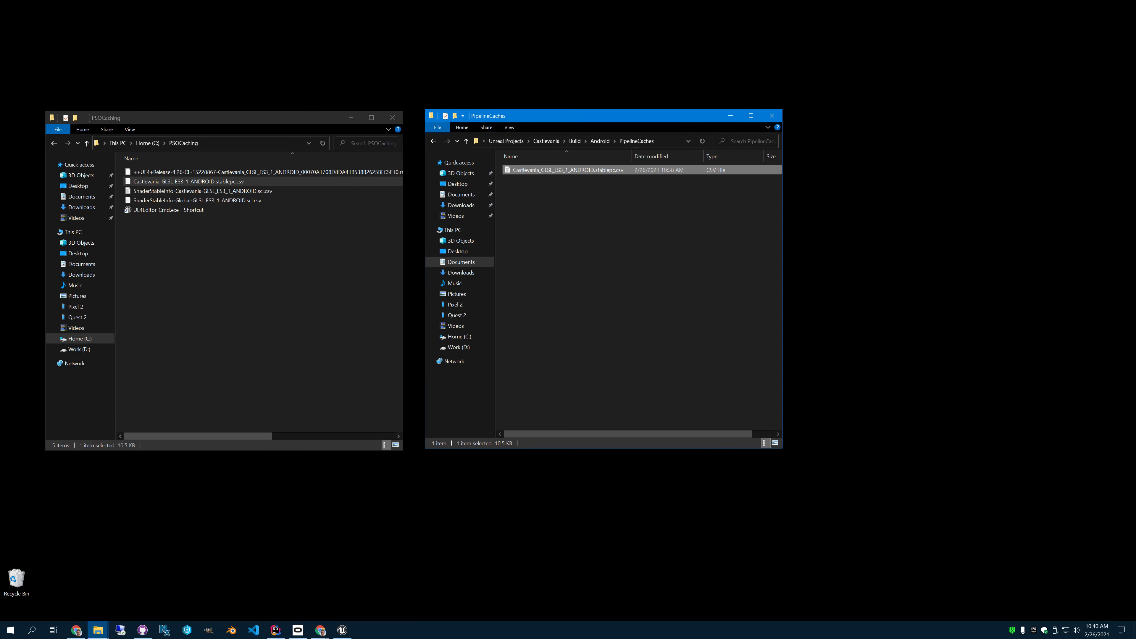
key("alt+Tab")
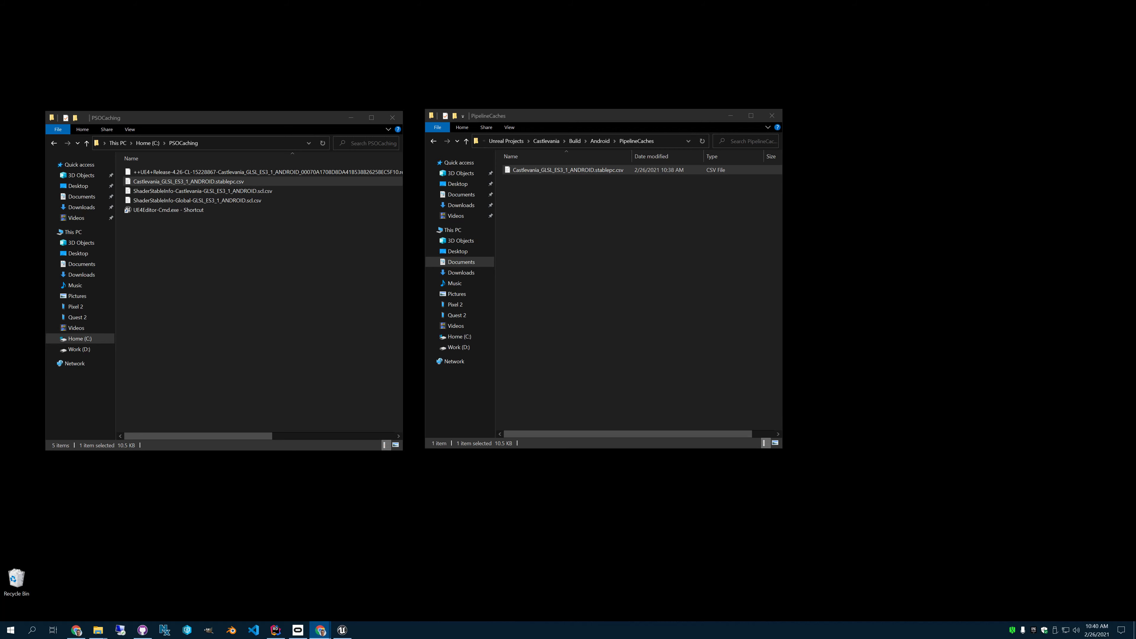
left_click(720, 215)
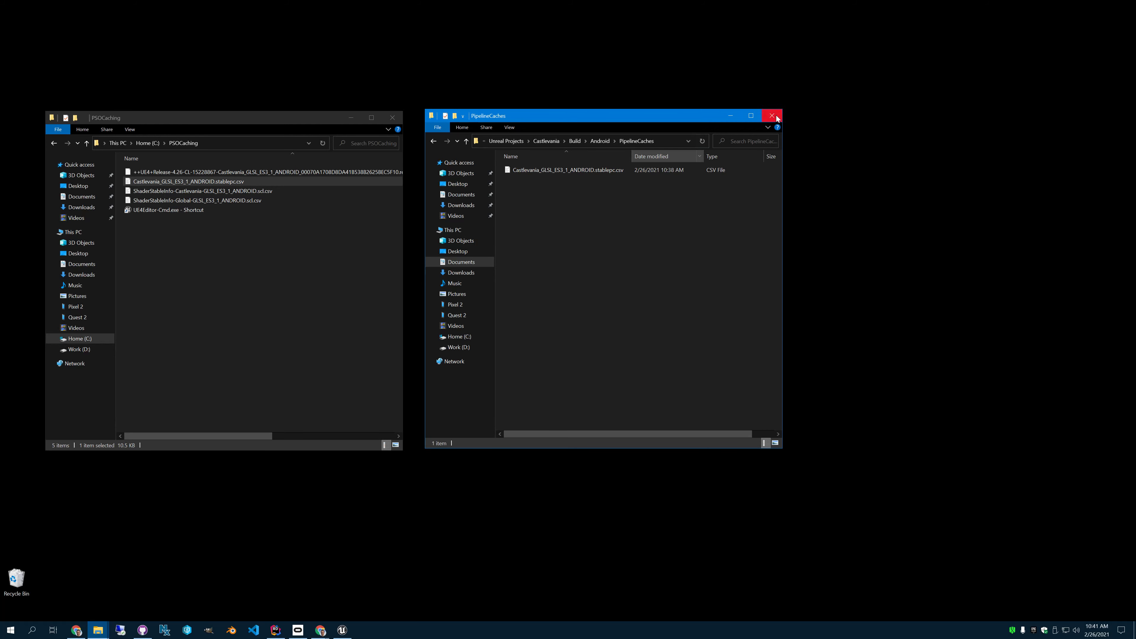
Close both Explorer windows and clear Unreal Editor's output log.
left_click(393, 118)
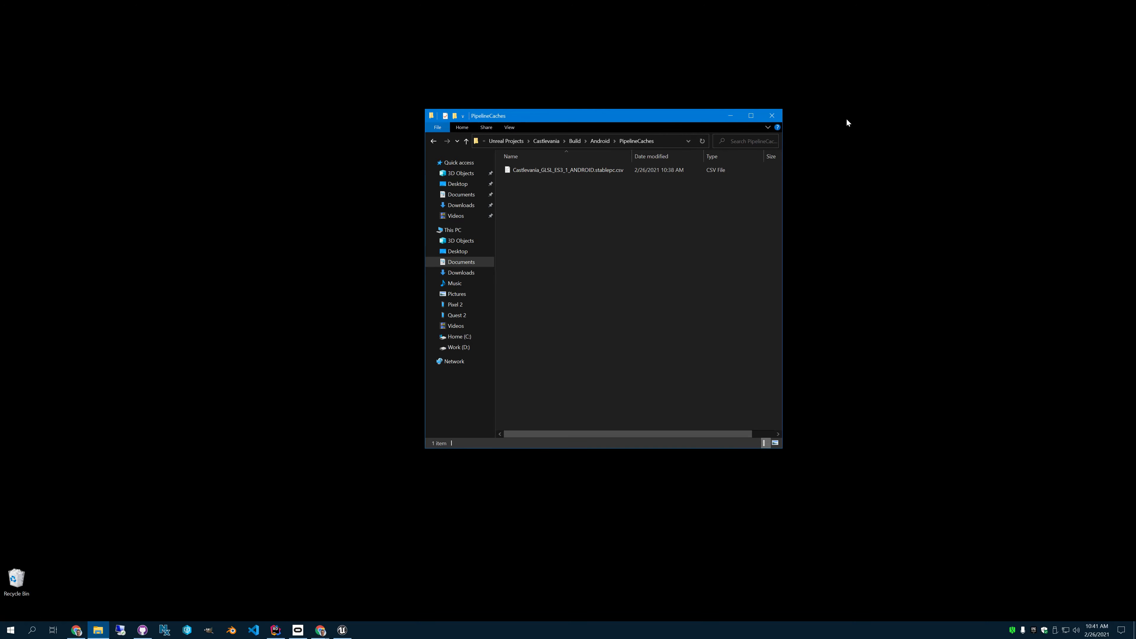
left_click(771, 115)
left_click(343, 630)
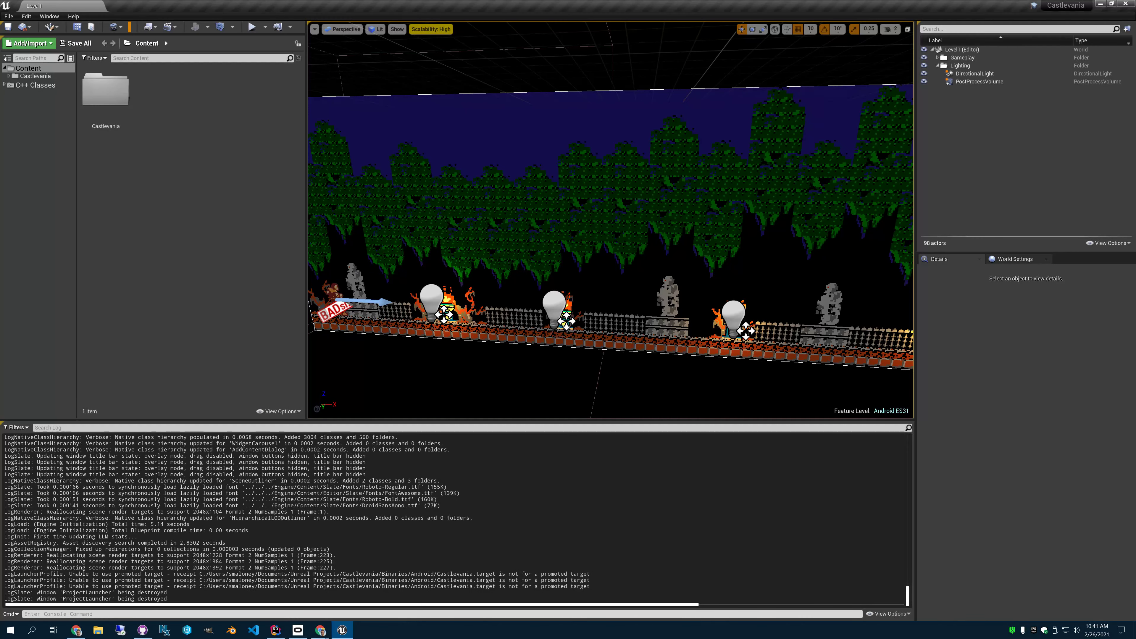
right_click(407, 460)
left_click(425, 524)
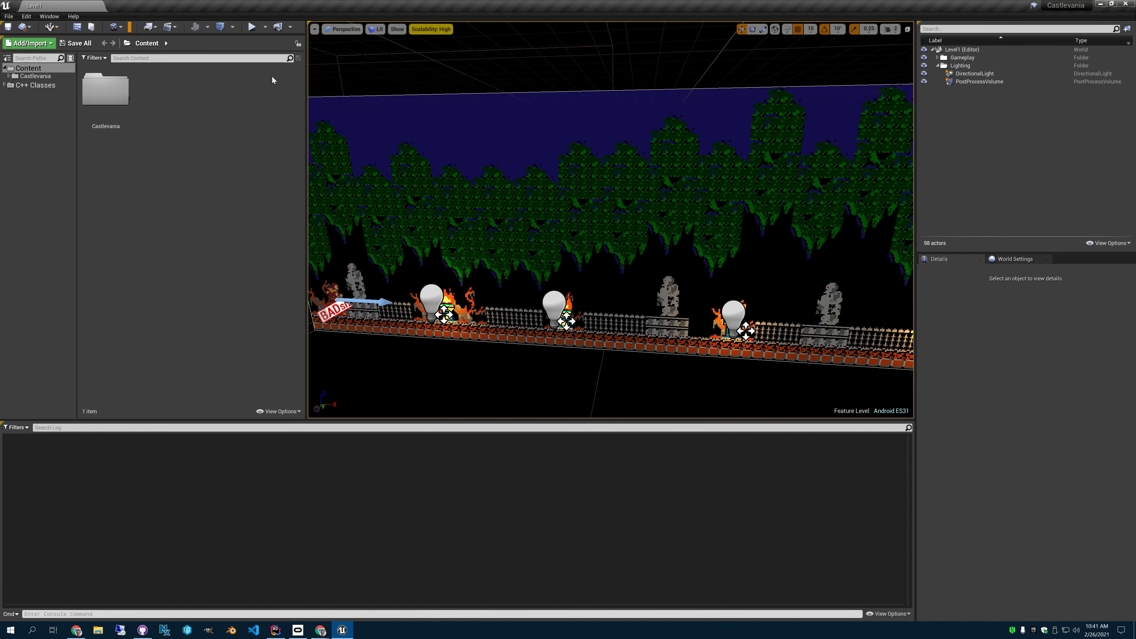
Look through the launch devices list and the Edit and Window menus toward Developer Tools.
left_click(290, 27)
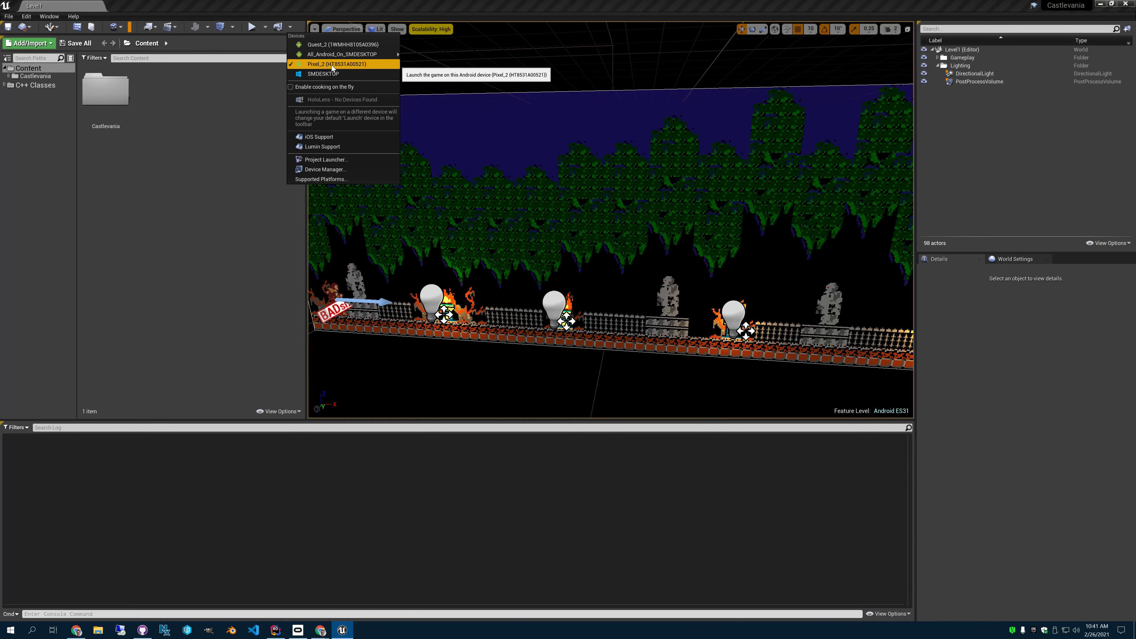
left_click(290, 27)
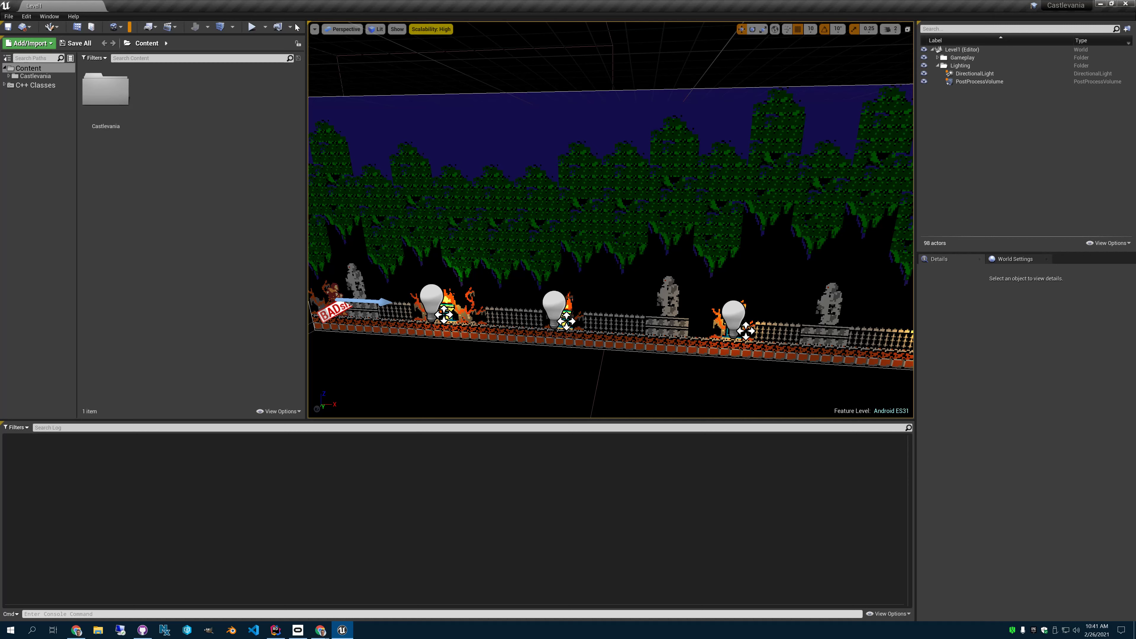
left_click(26, 17)
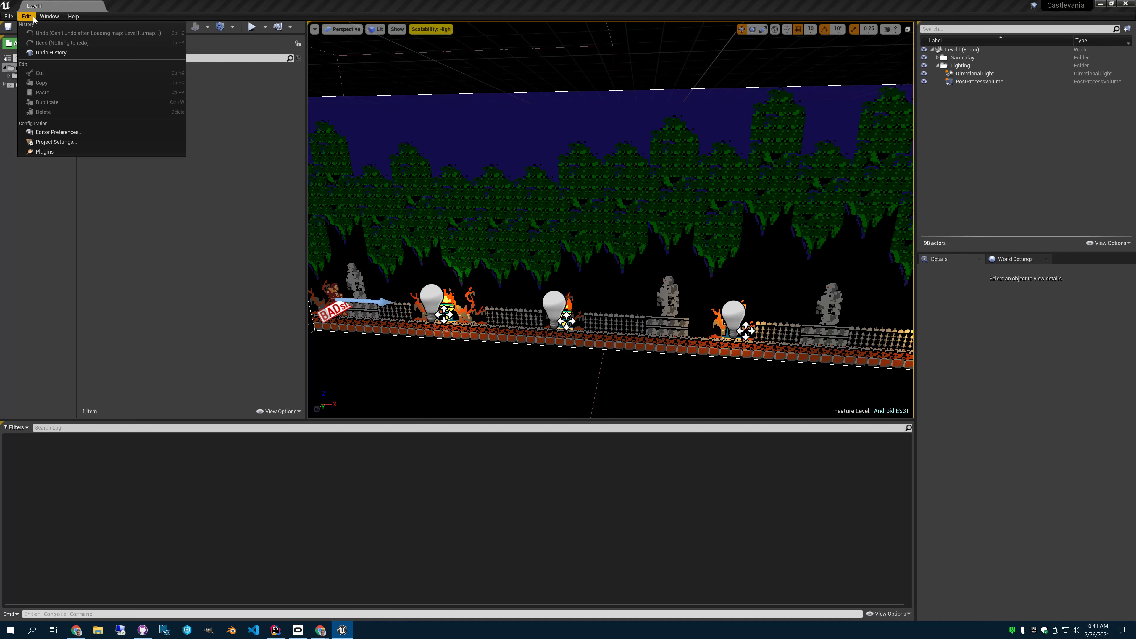
left_click(49, 16)
left_click(112, 27)
left_click(73, 16)
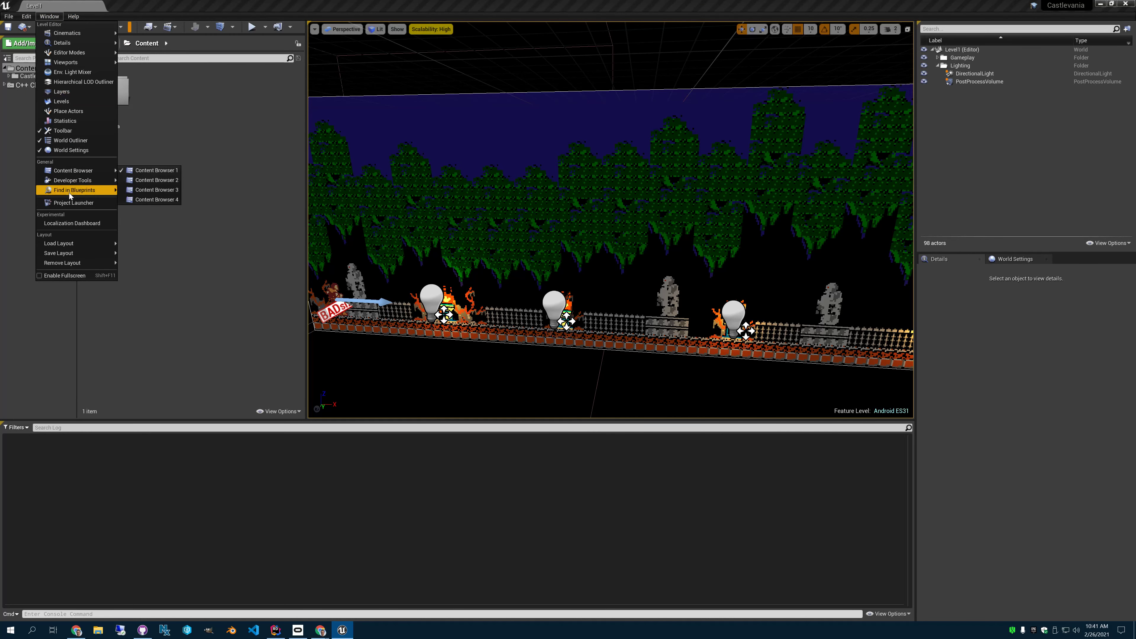
left_click(276, 3)
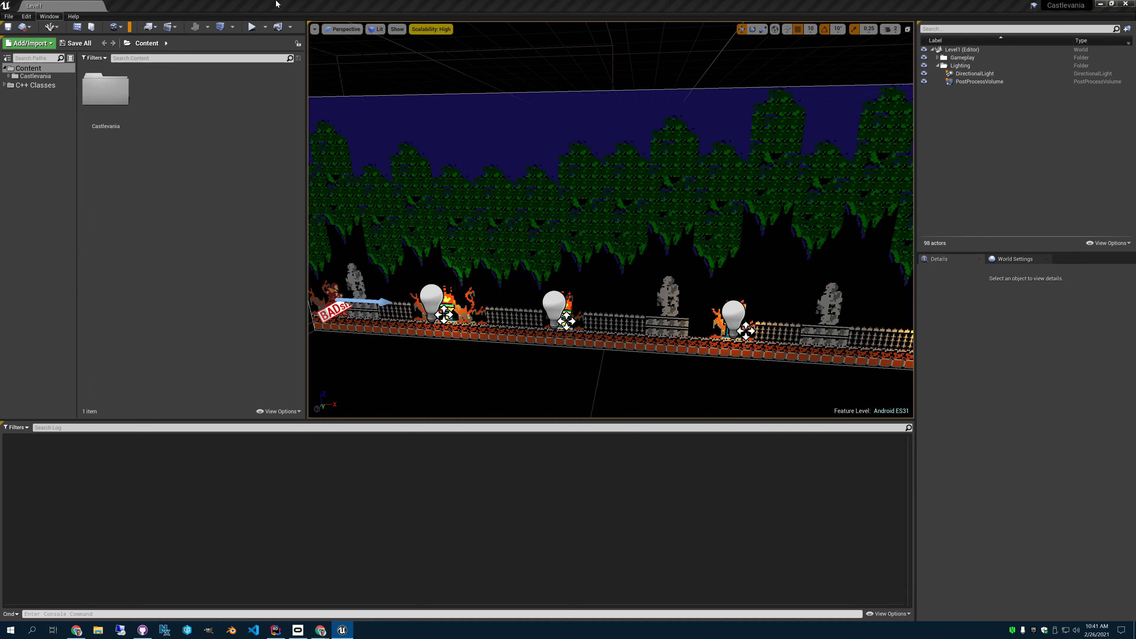
left_click(290, 27)
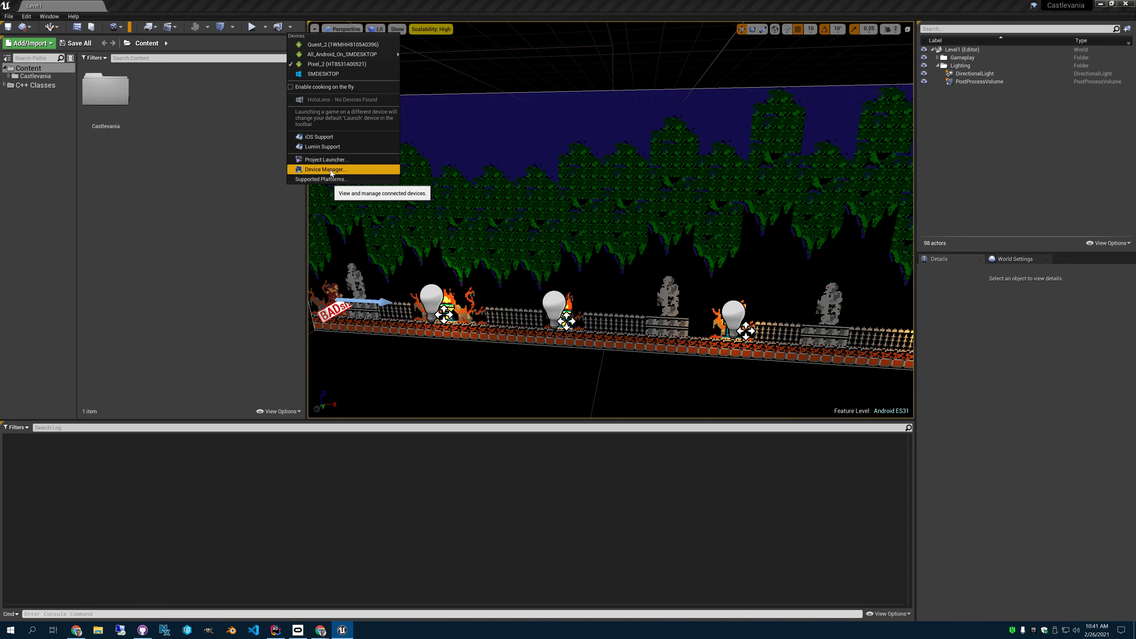
left_click(49, 16)
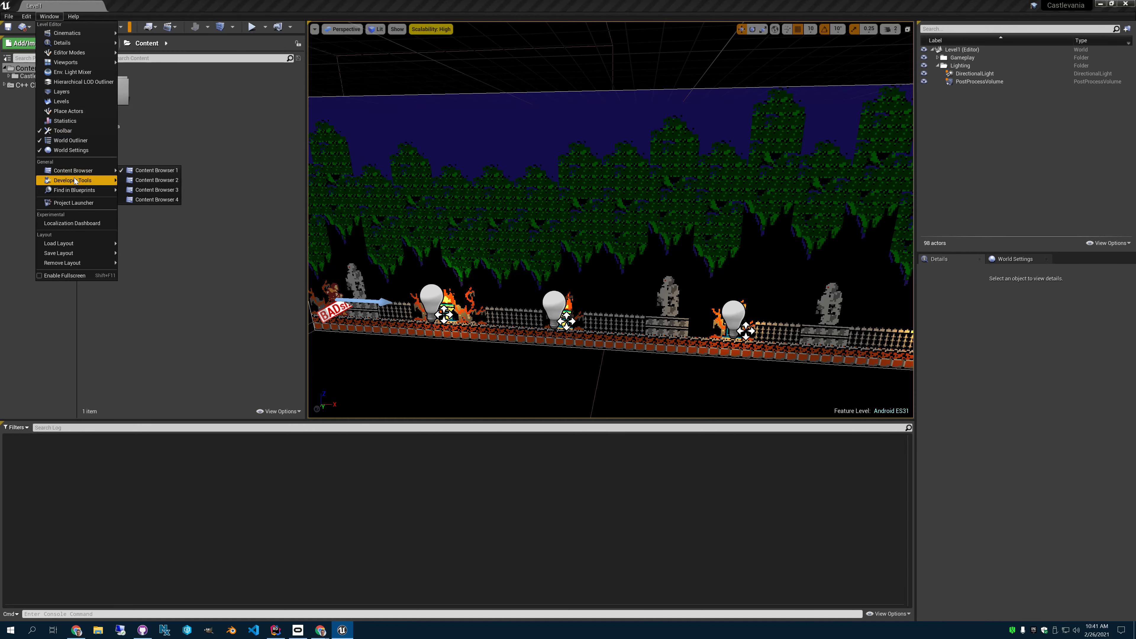
mouse_move(75, 180)
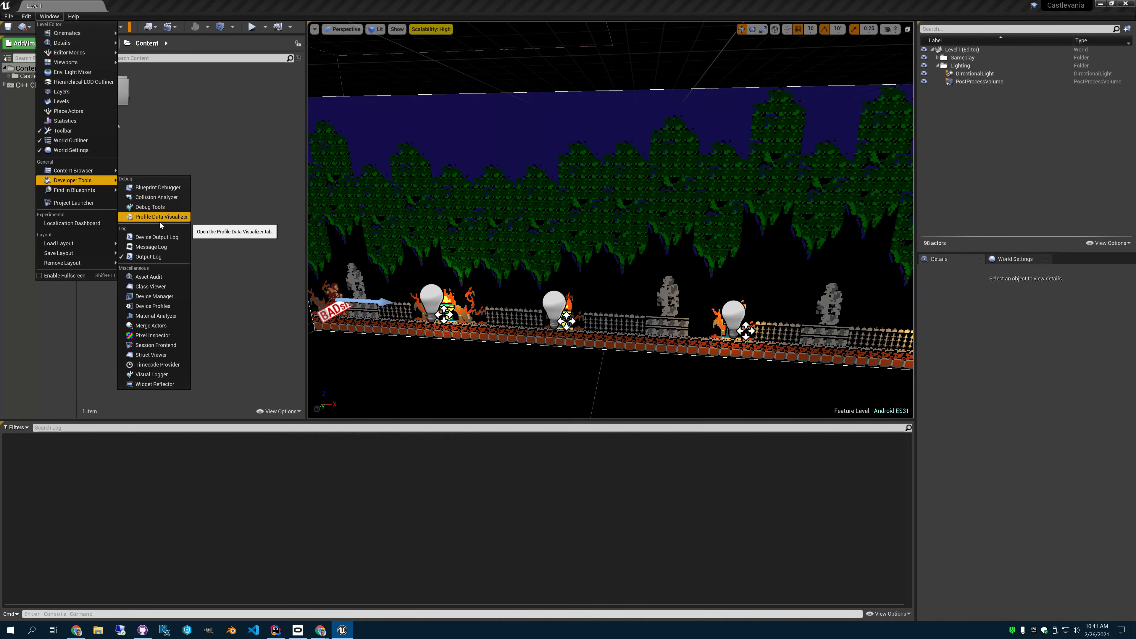
left_click(153, 306)
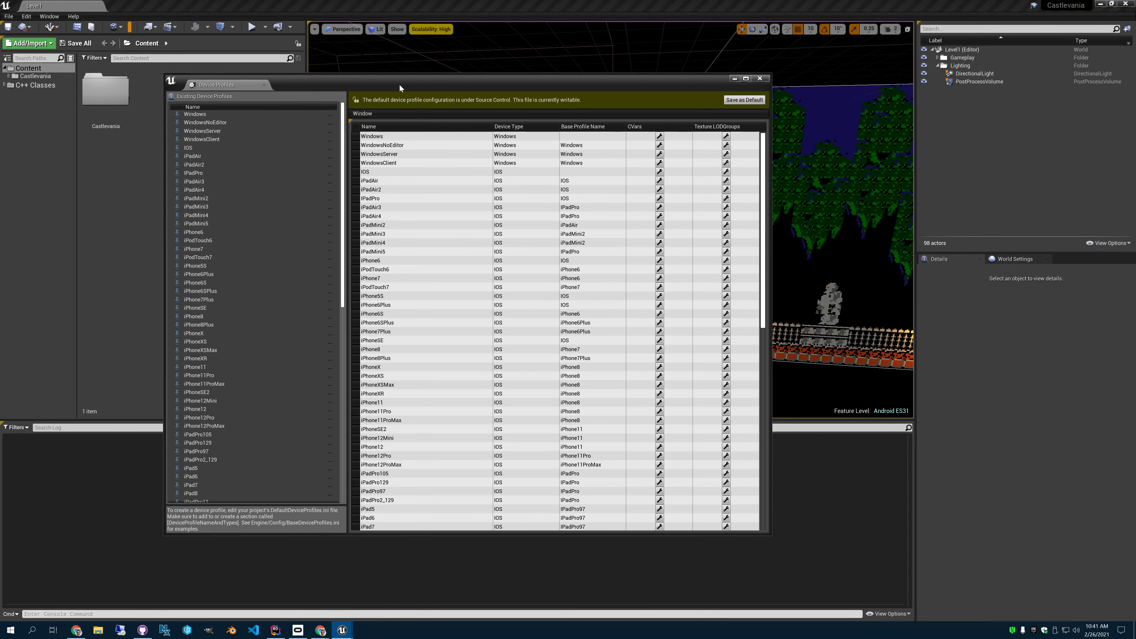
left_click_drag(398, 85, 415, 79)
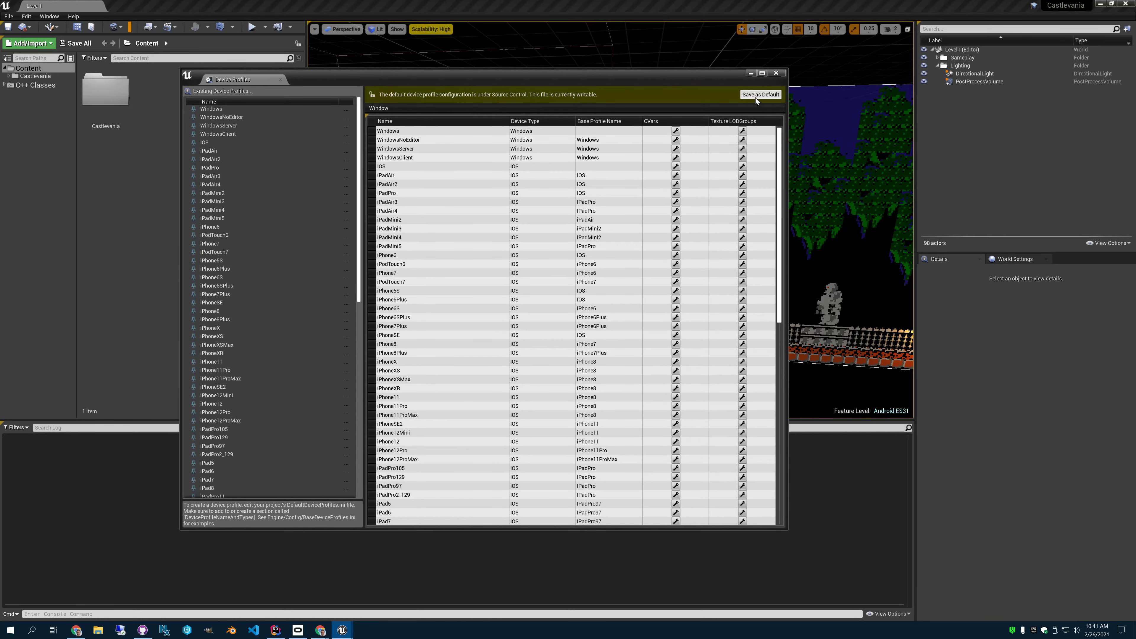
left_click_drag(361, 232, 379, 404)
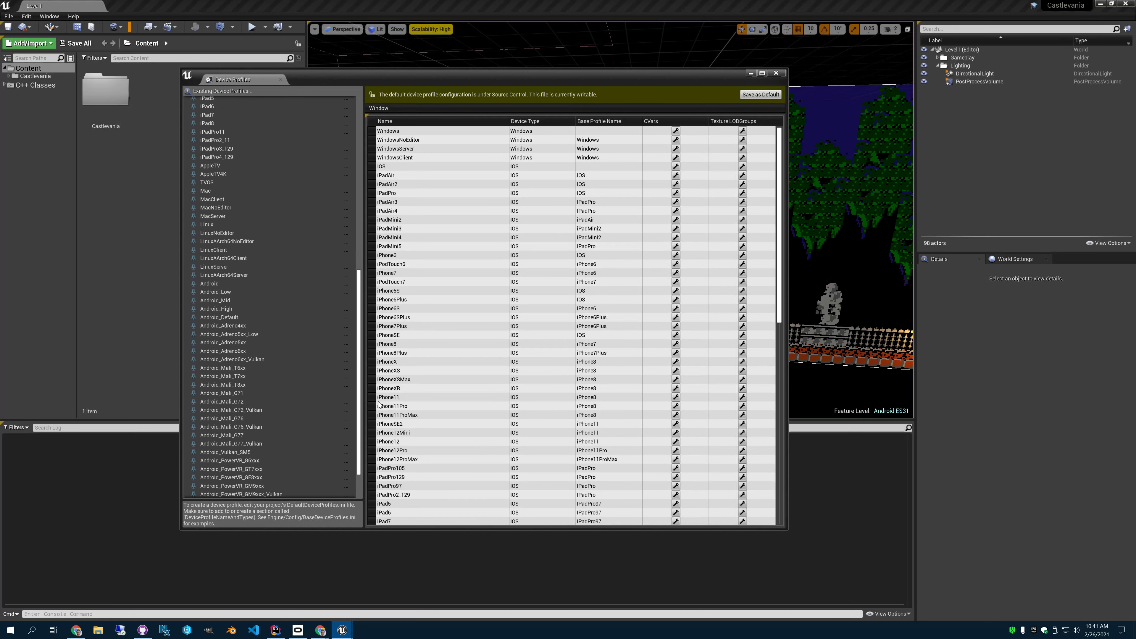
left_click(346, 284)
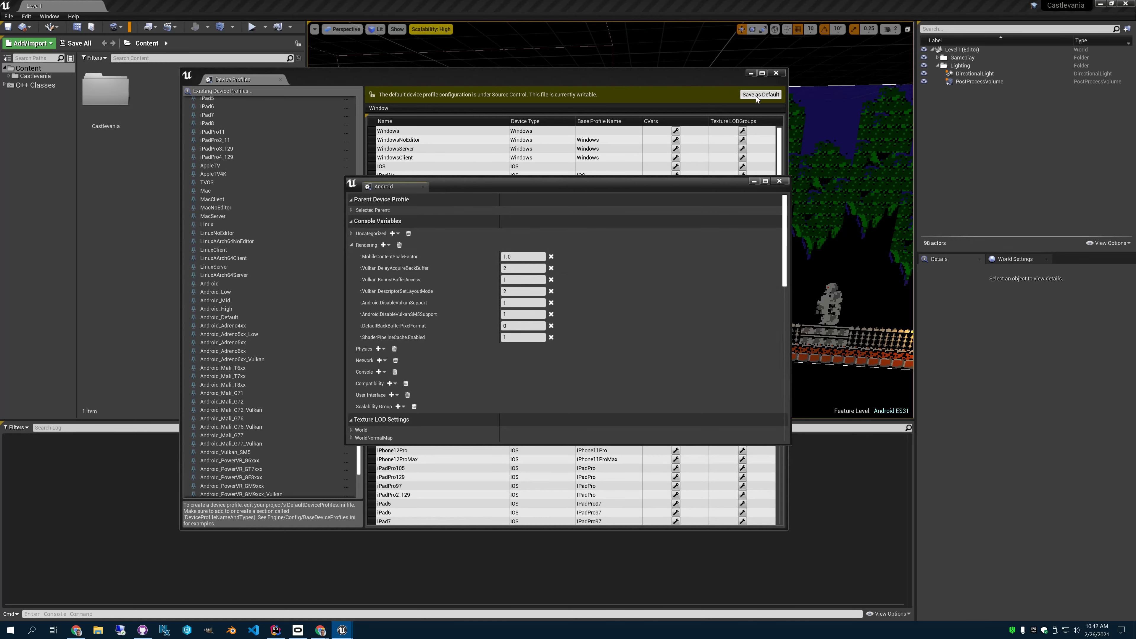
left_click(780, 180)
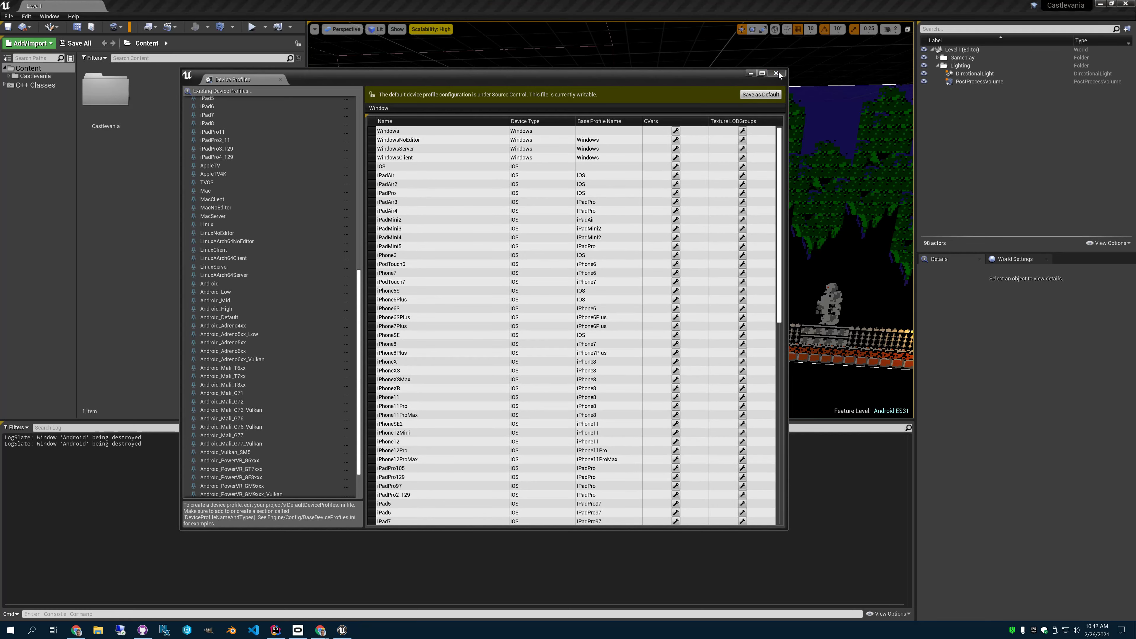
Browse to Documents\Unreal Projects\Castlevania\Config and open DefaultDeviceProfiles.ini with Code.
left_click(776, 73)
key("super+e")
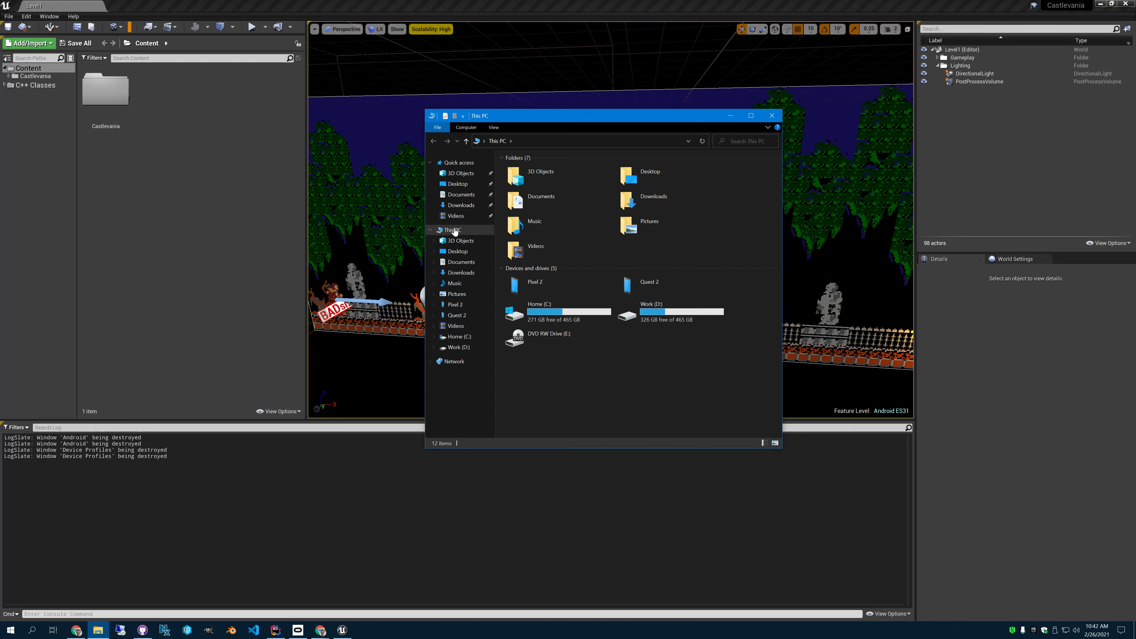
left_click(461, 262)
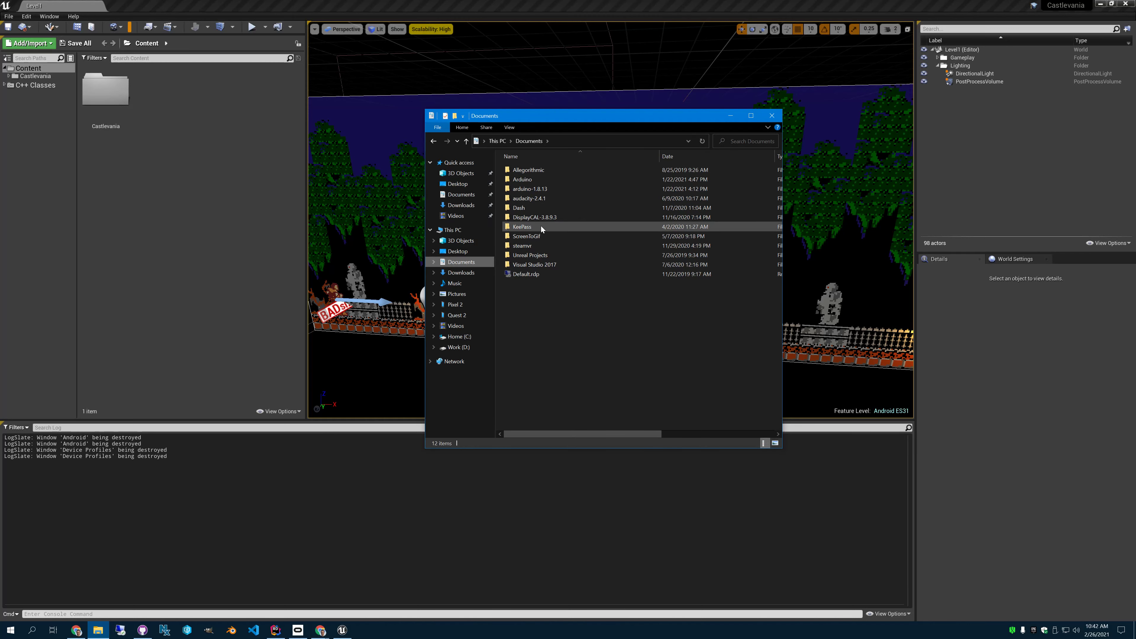
left_click(525, 256)
double_click(525, 256)
double_click(583, 188)
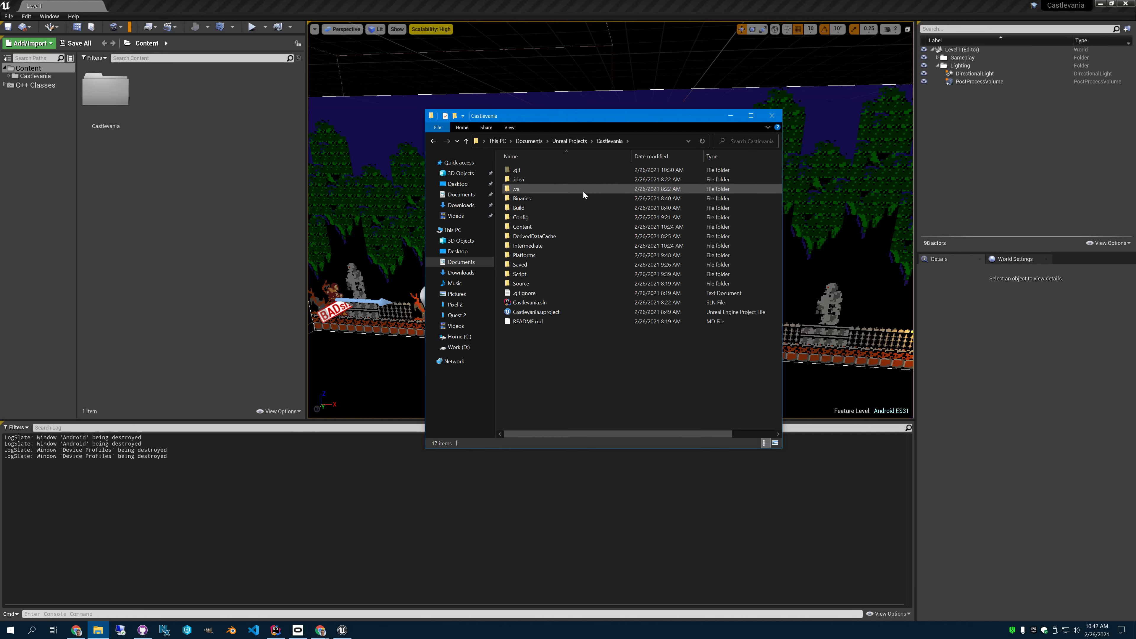
double_click(522, 218)
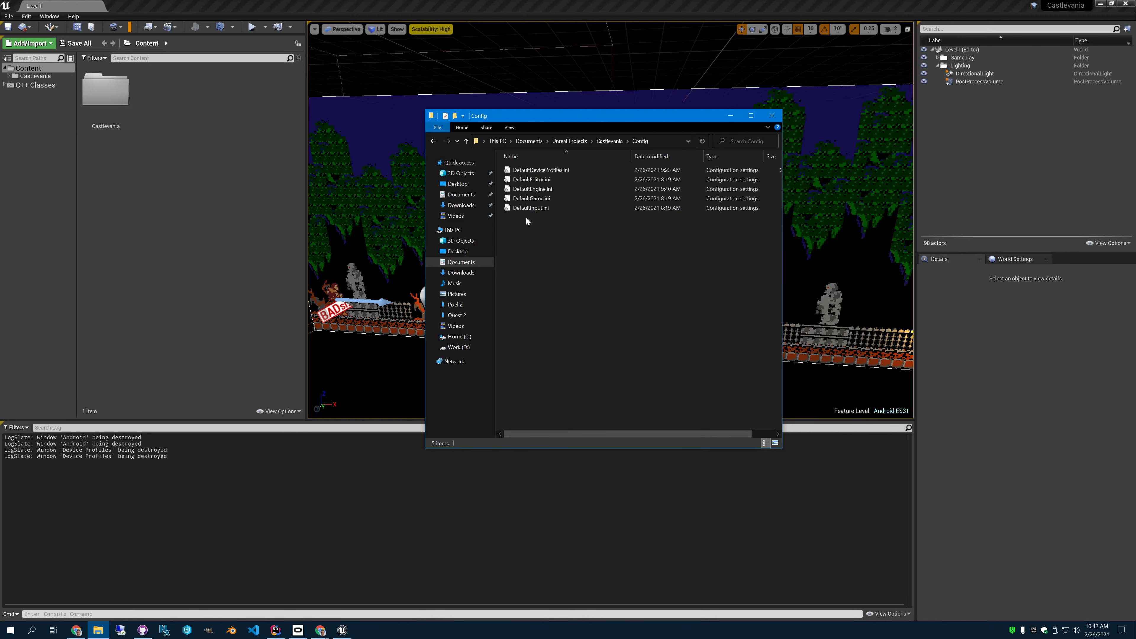
left_click(533, 171)
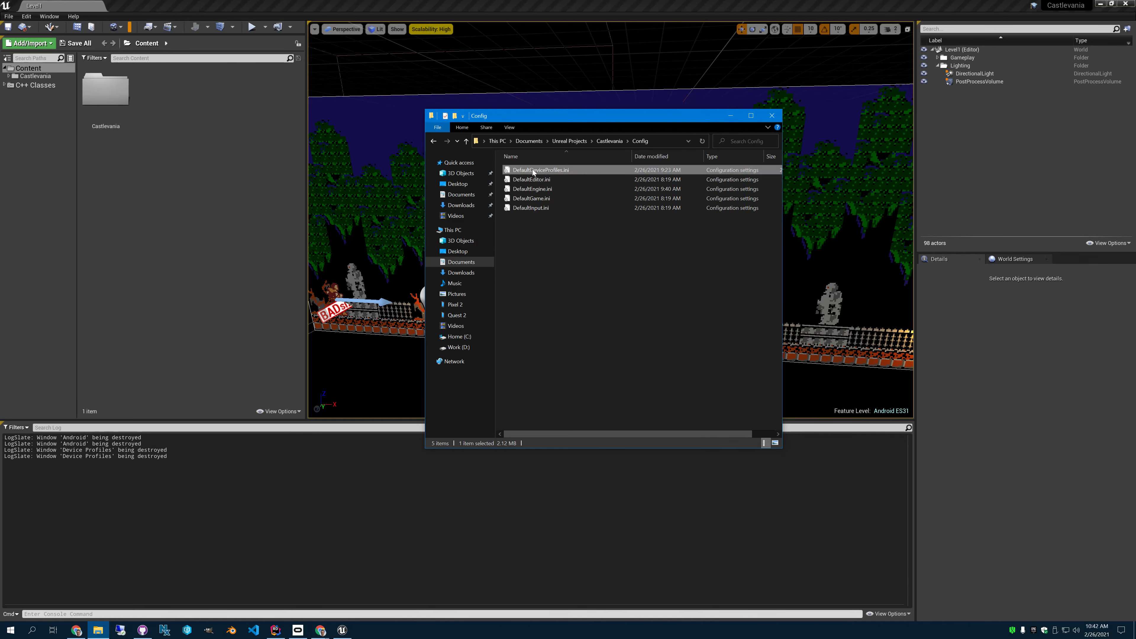
right_click(533, 171)
left_click(567, 218)
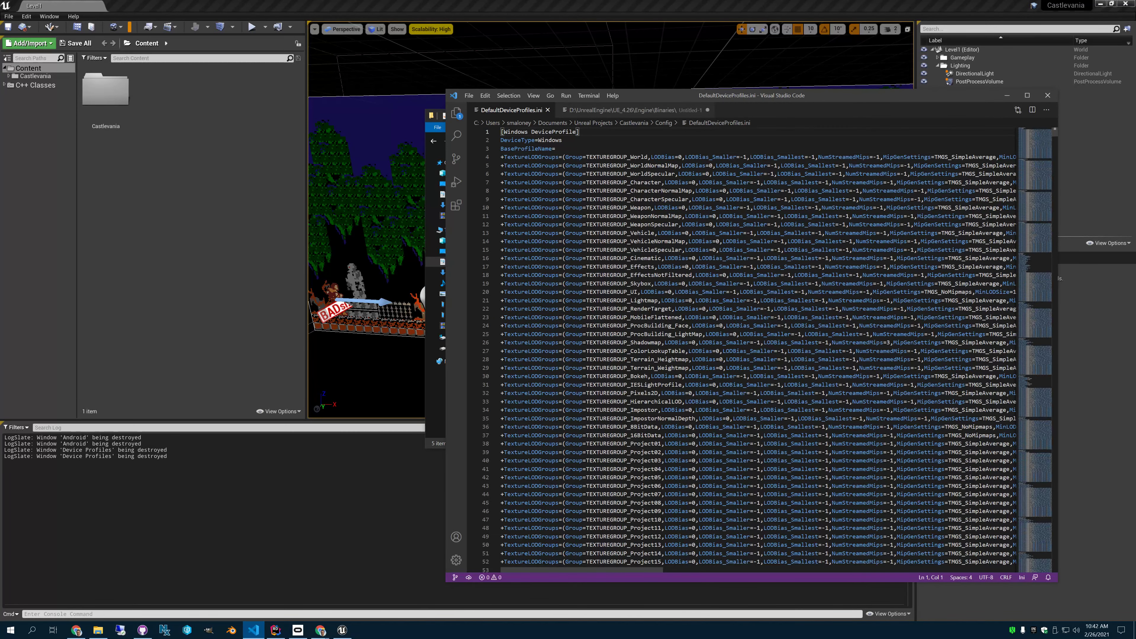
Search for Android, select line 3690's r.ShaderPipelineCache.Enabled=1, then close VS Code.
key("ctrl+f")
type("Android")
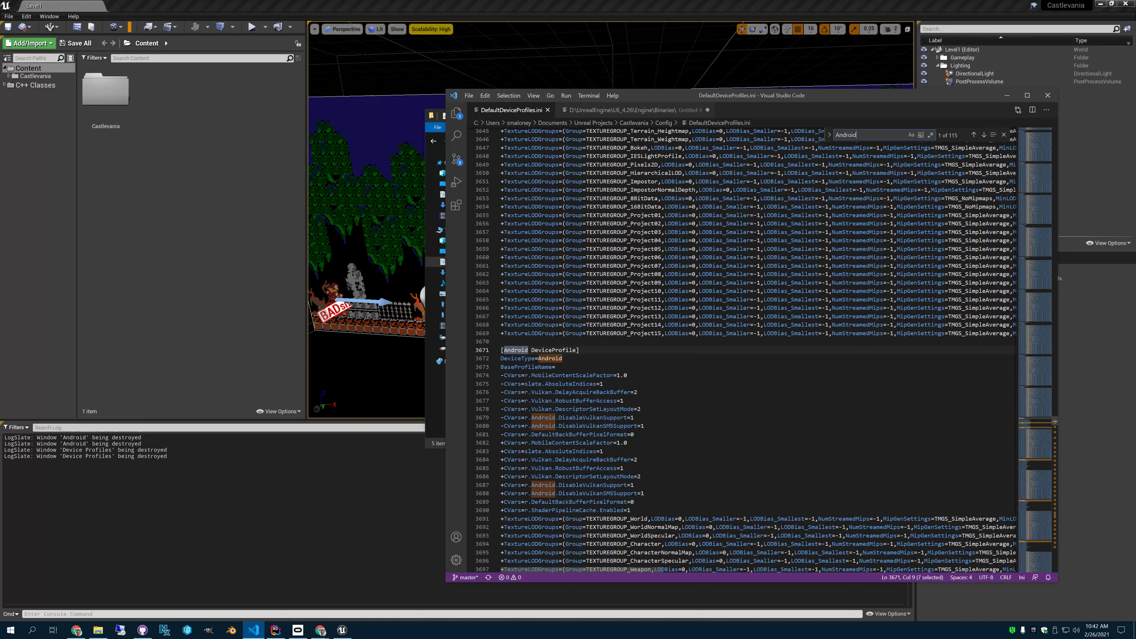
key("Escape")
left_click(648, 493)
scroll(761, 349, "down", 4)
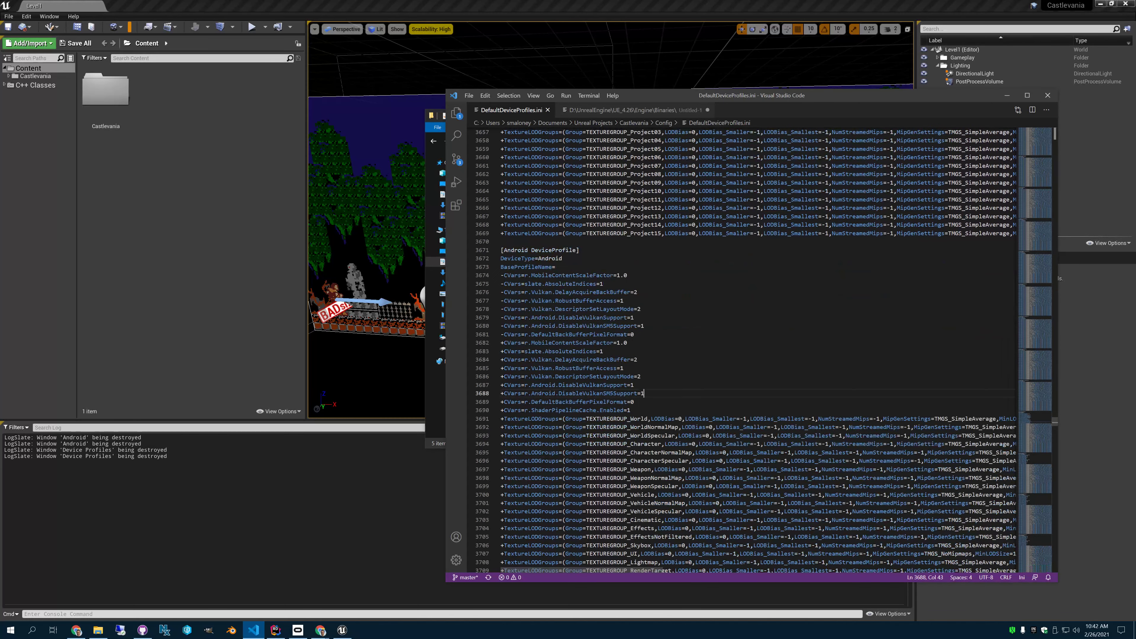
left_click(636, 410)
key("Home")
key("shift+End")
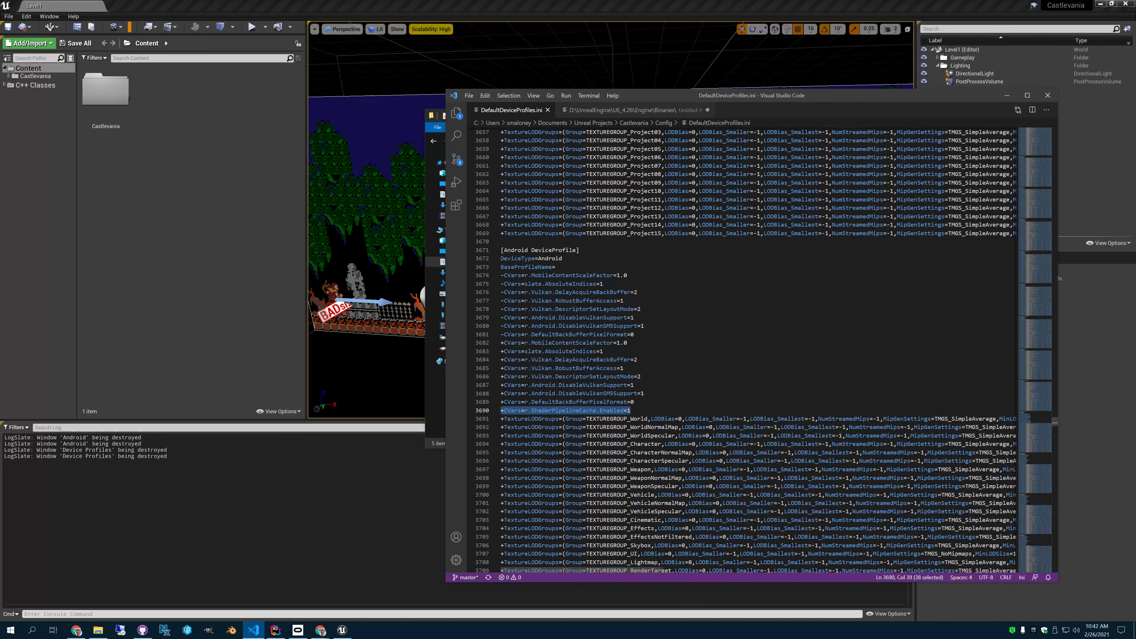
key("Right")
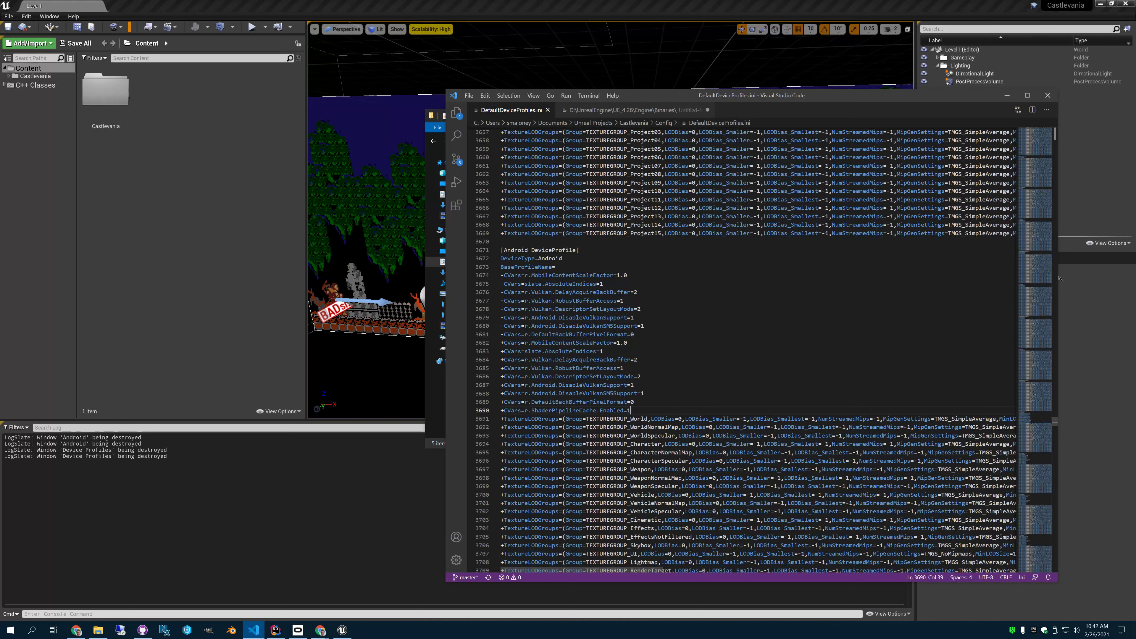
left_click(1047, 98)
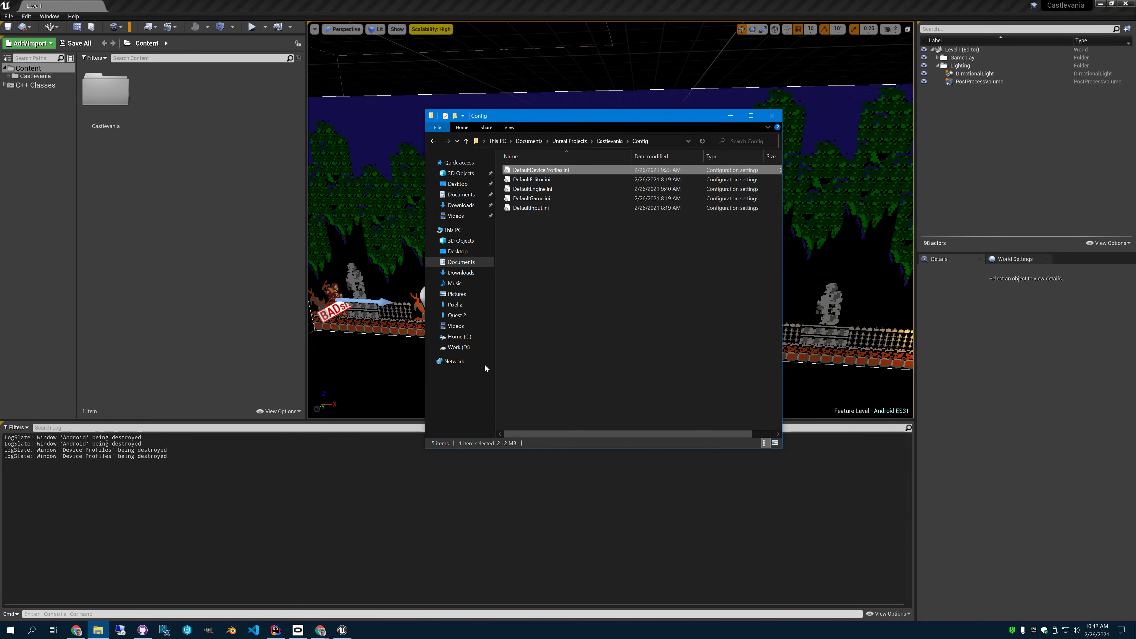
Browse the Pixel 2 to UE4Game\Castlevania\Castlevania\Saved\Logs and open Castlevania.log in VS Code.
left_click(455, 304)
double_click(555, 171)
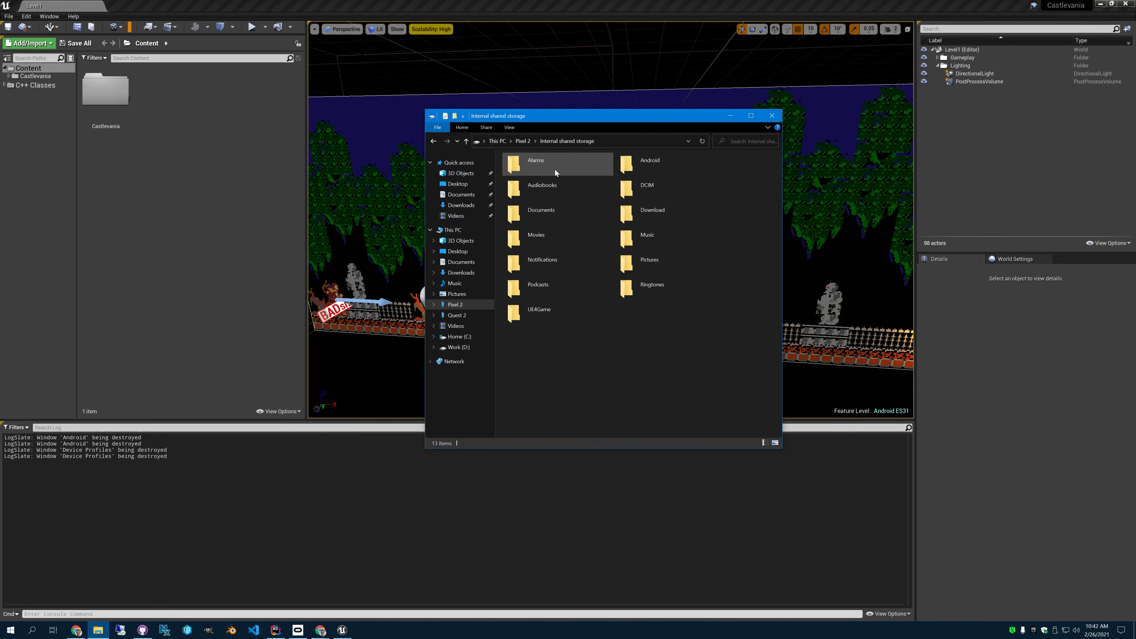
double_click(533, 313)
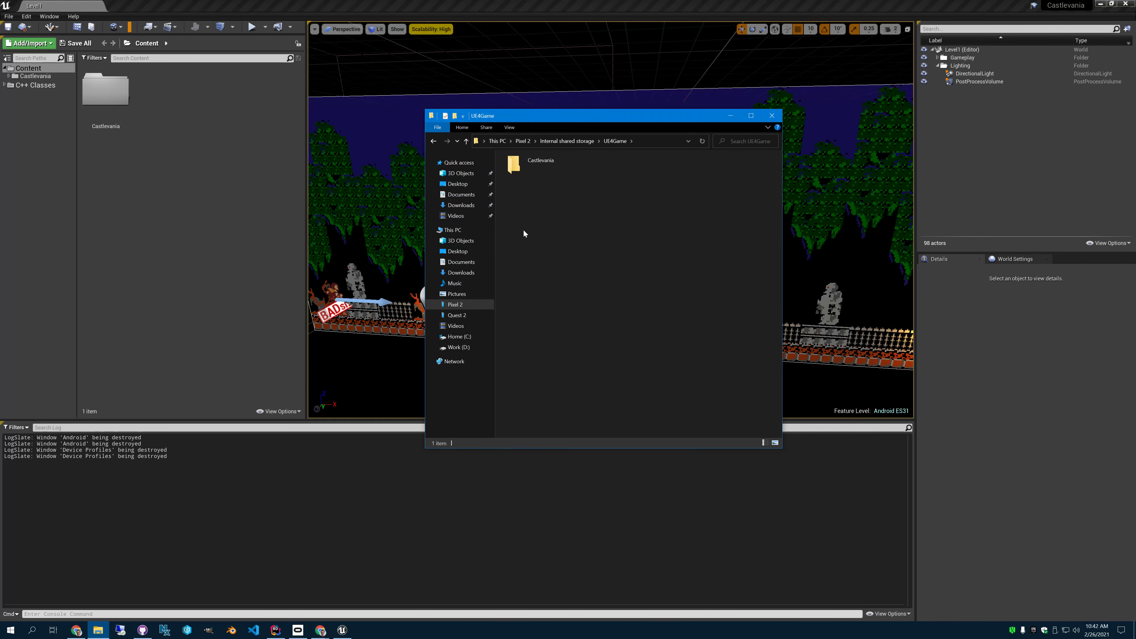
double_click(531, 168)
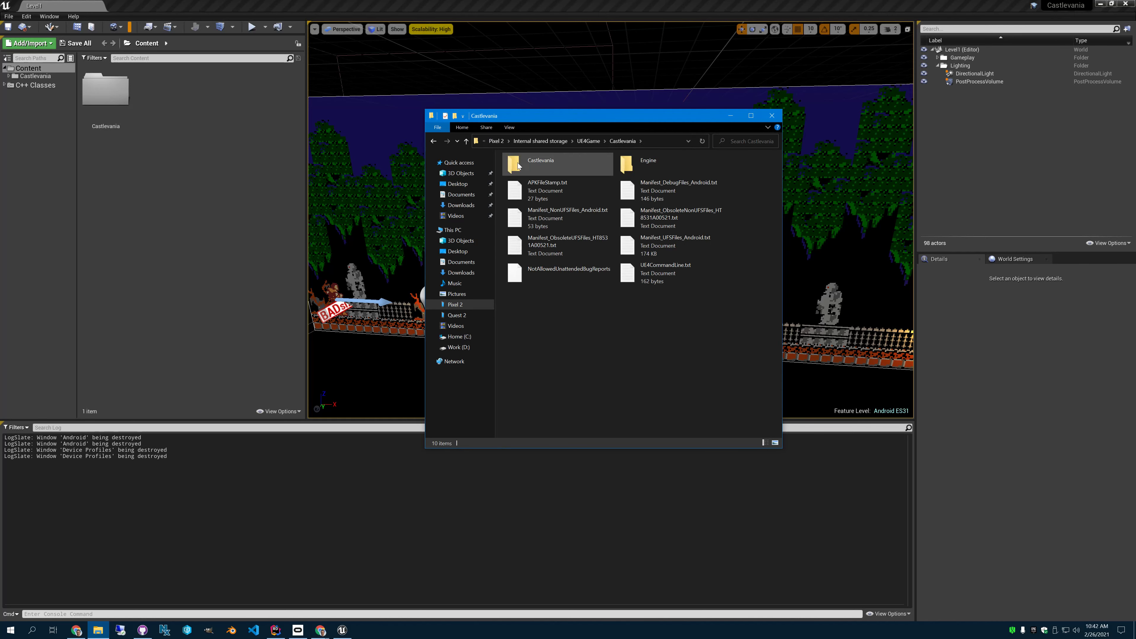
double_click(572, 167)
double_click(638, 183)
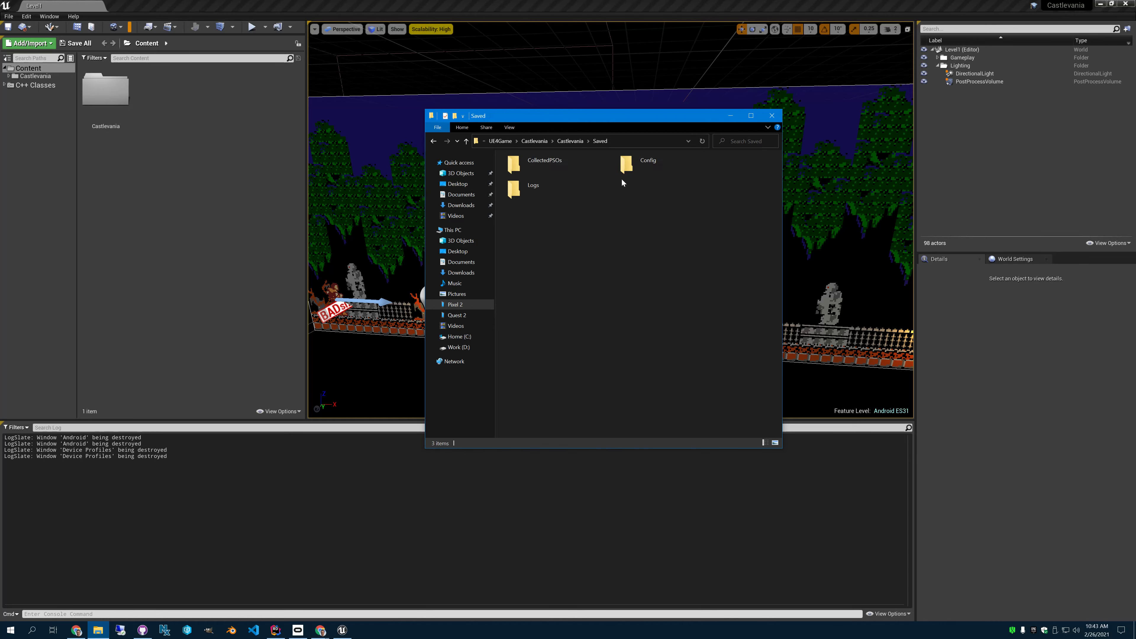
left_click(523, 196)
double_click(522, 197)
right_click(534, 166)
left_click(567, 203)
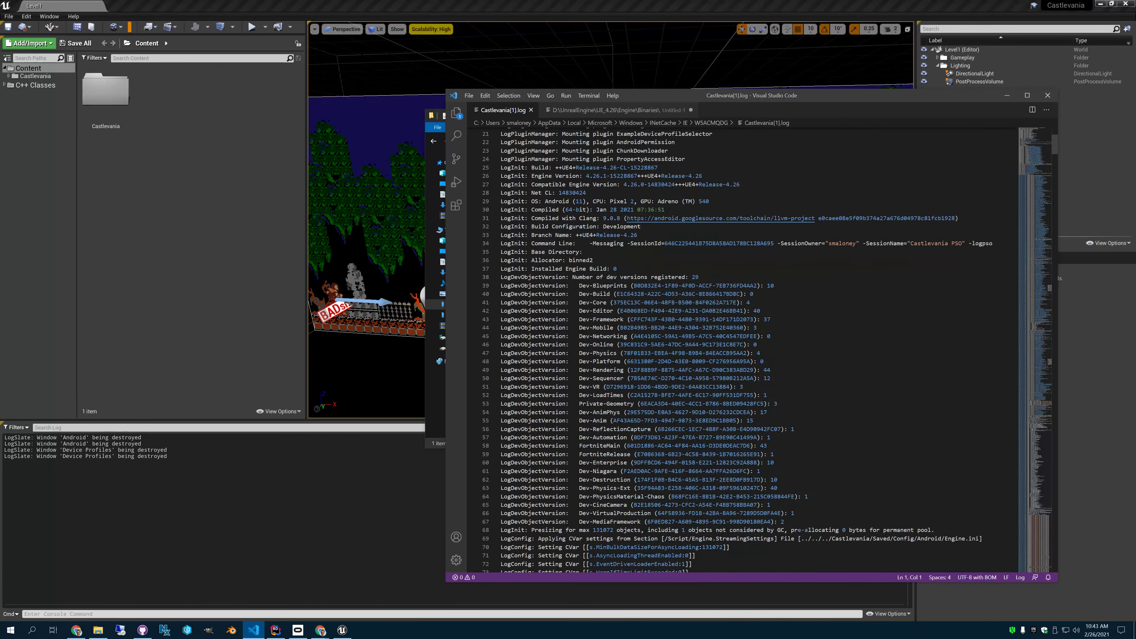
Scroll the device log to the PSO logging warning on line 750 and highlight the Warning entries.
scroll(737, 350, "down", 20)
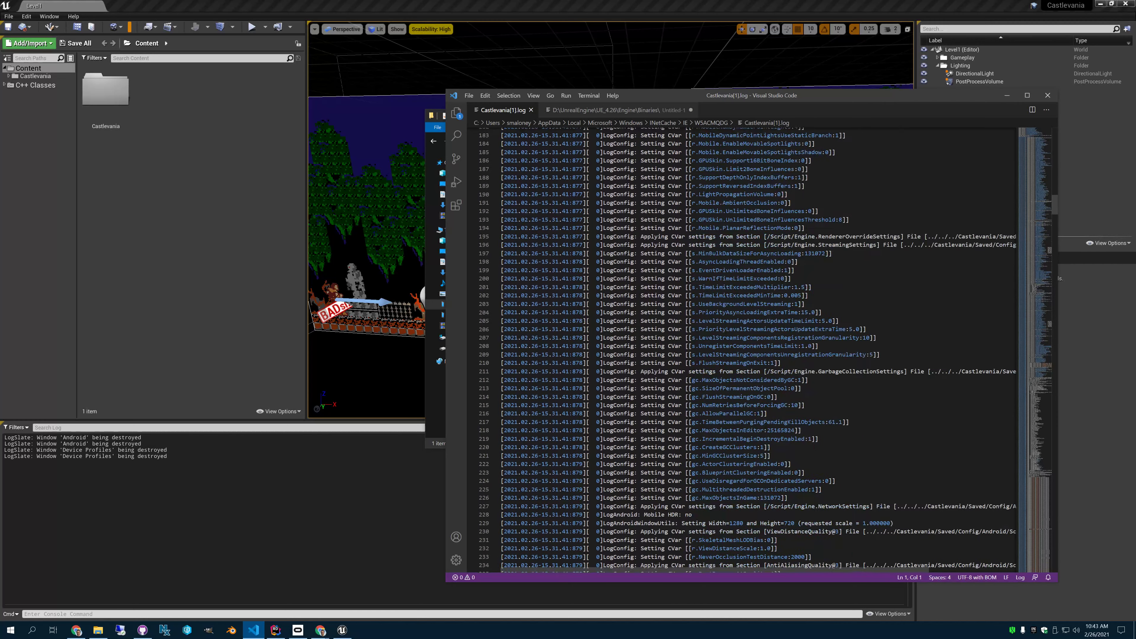
left_click_drag(1054, 223, 1072, 407)
left_click(866, 355)
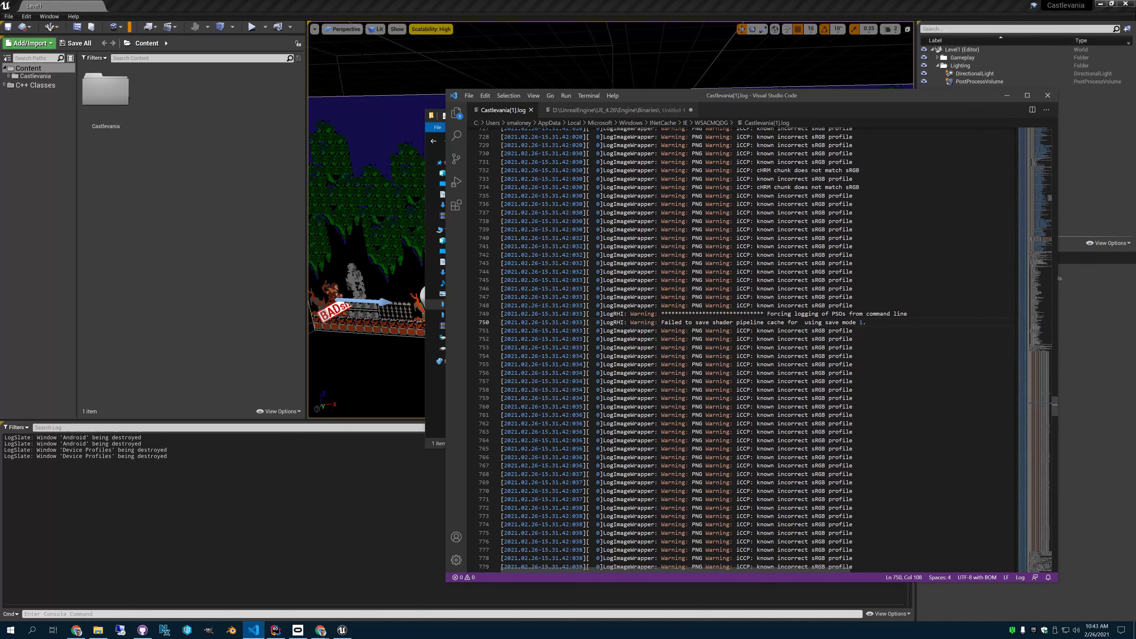
scroll(738, 349, "down", 6)
left_click(631, 189)
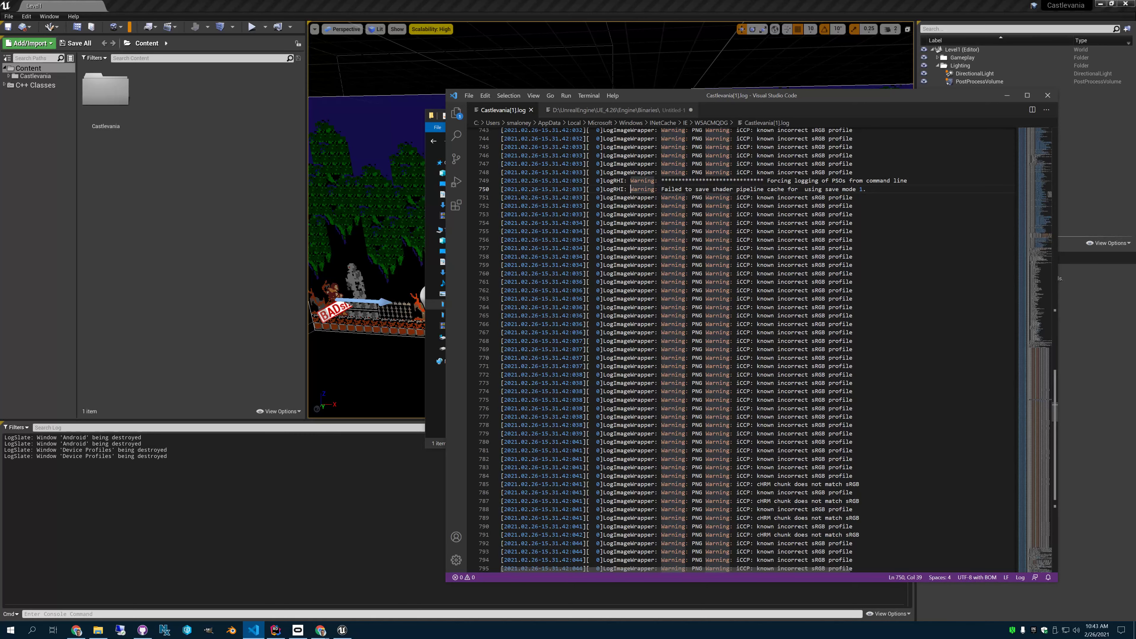
scroll(738, 349, "down", 20)
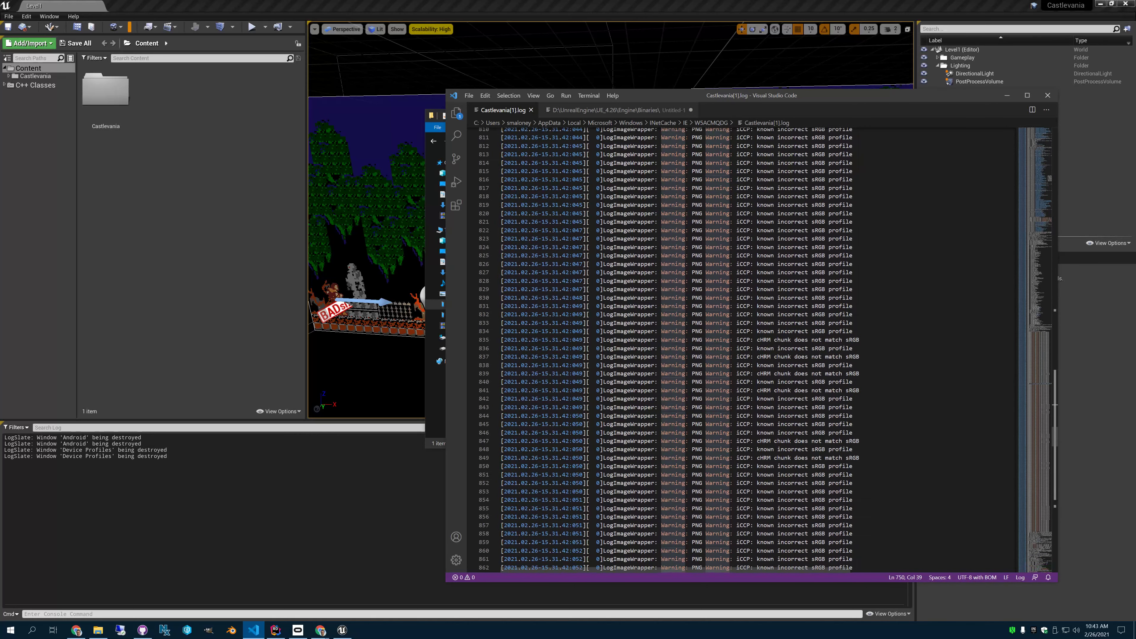
scroll(738, 349, "down", 20)
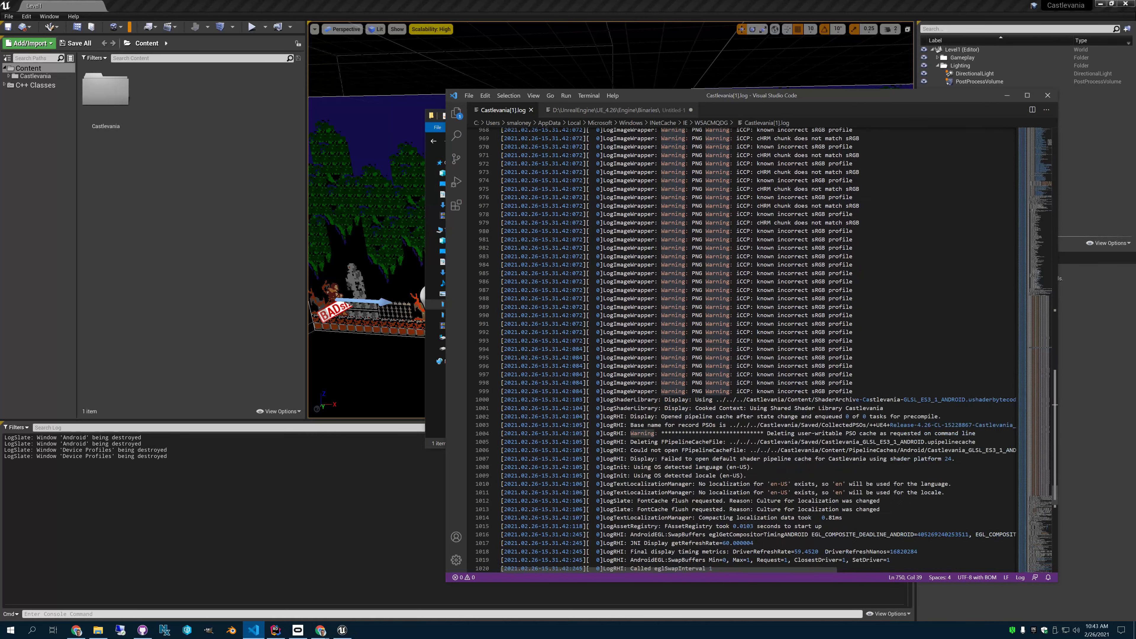
scroll(737, 349, "up", 1)
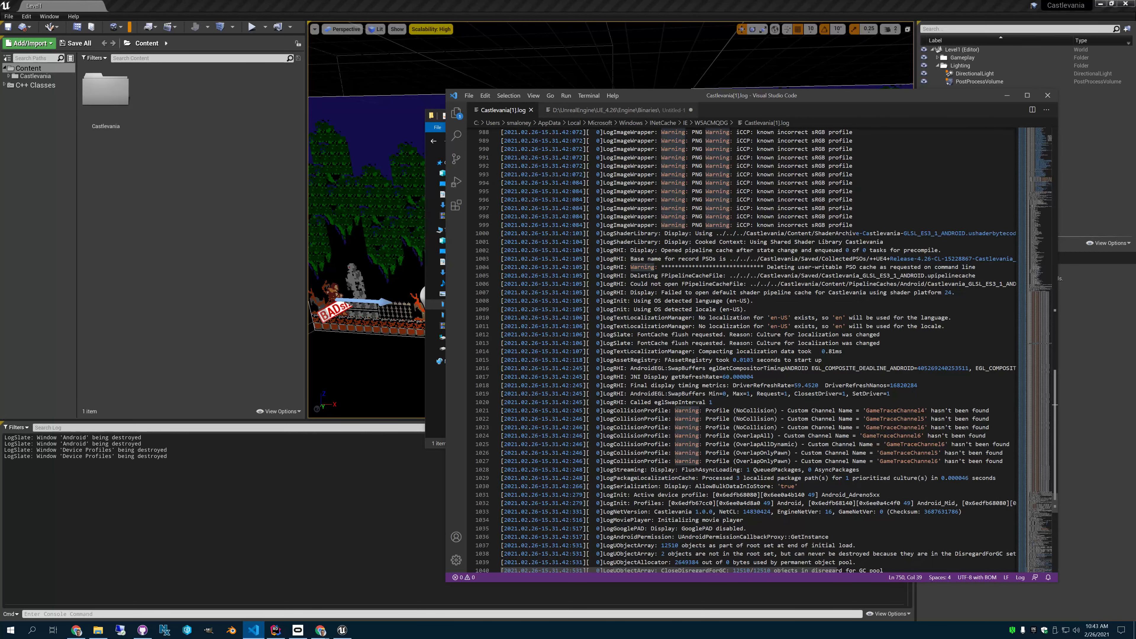
Search the log for 'saved' to find the saved PSO paths, then close VS Code.
left_click(853, 191)
key("ctrl+f")
type("saved")
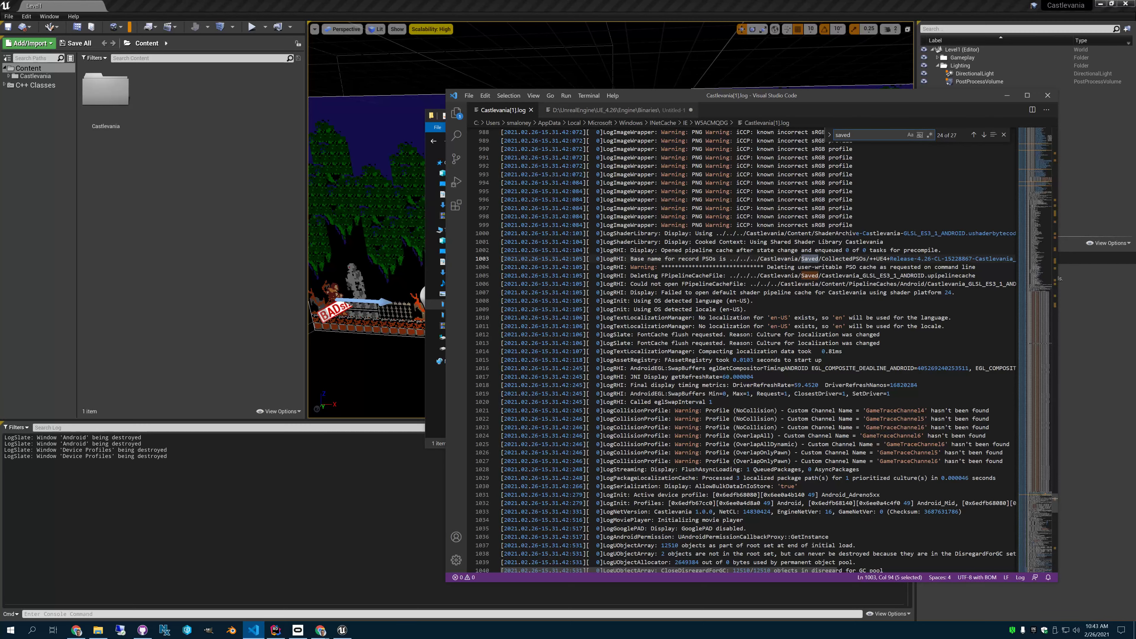
left_click_drag(762, 571, 691, 590)
scroll(849, 314, "down", 13)
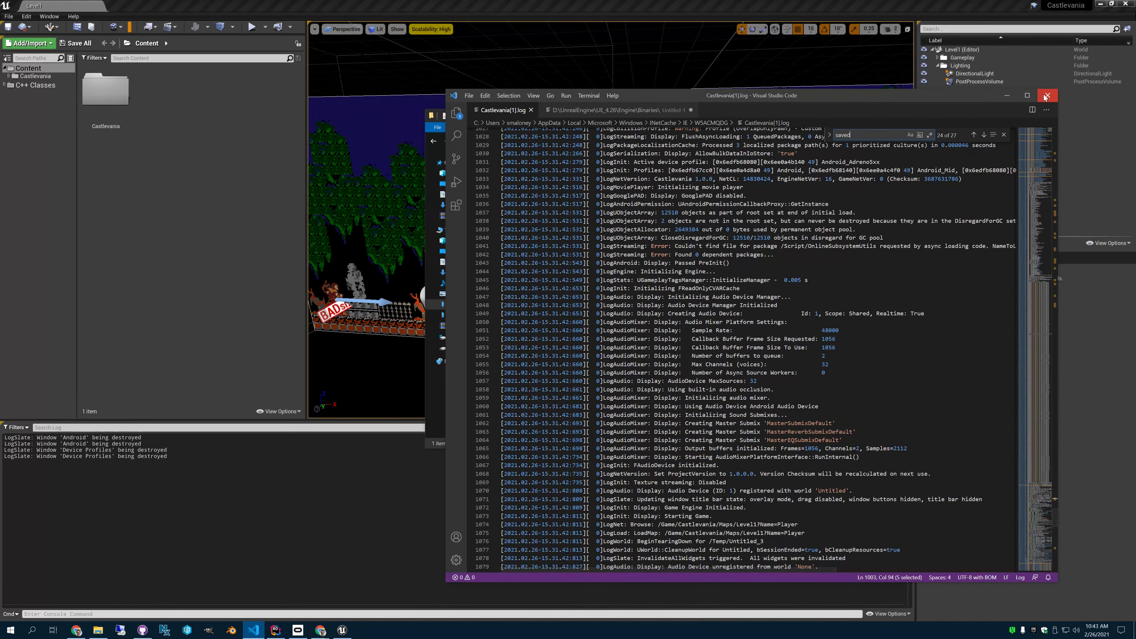
left_click(1048, 95)
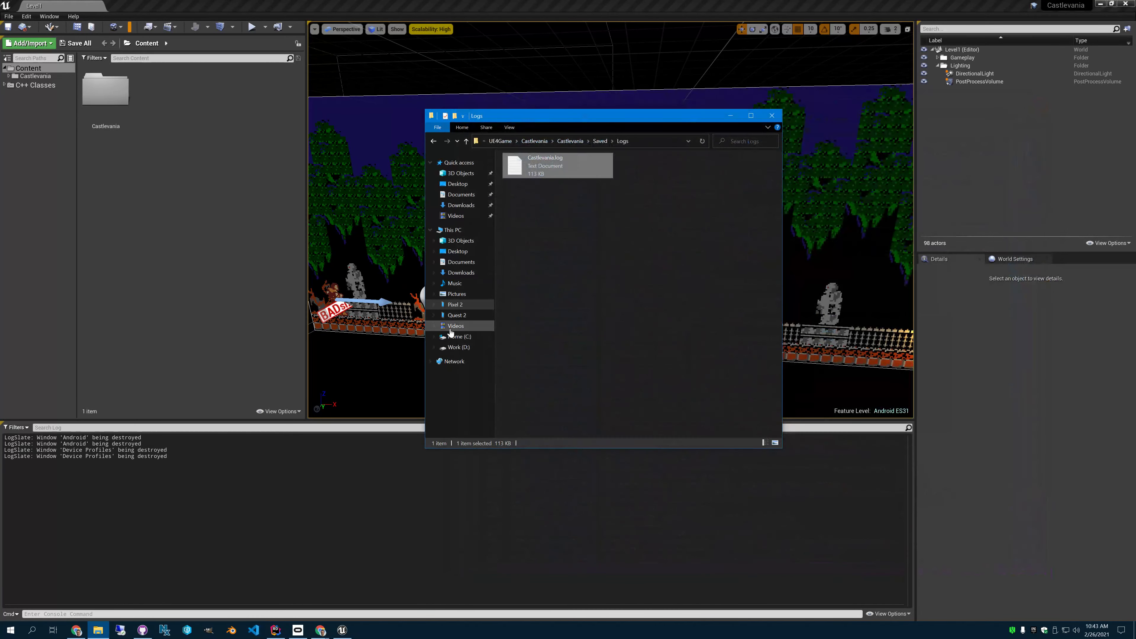
Close the Logs folder, search the Rider solution for 'logpso', and open PipelineFileCache.cpp at the match.
left_click(772, 116)
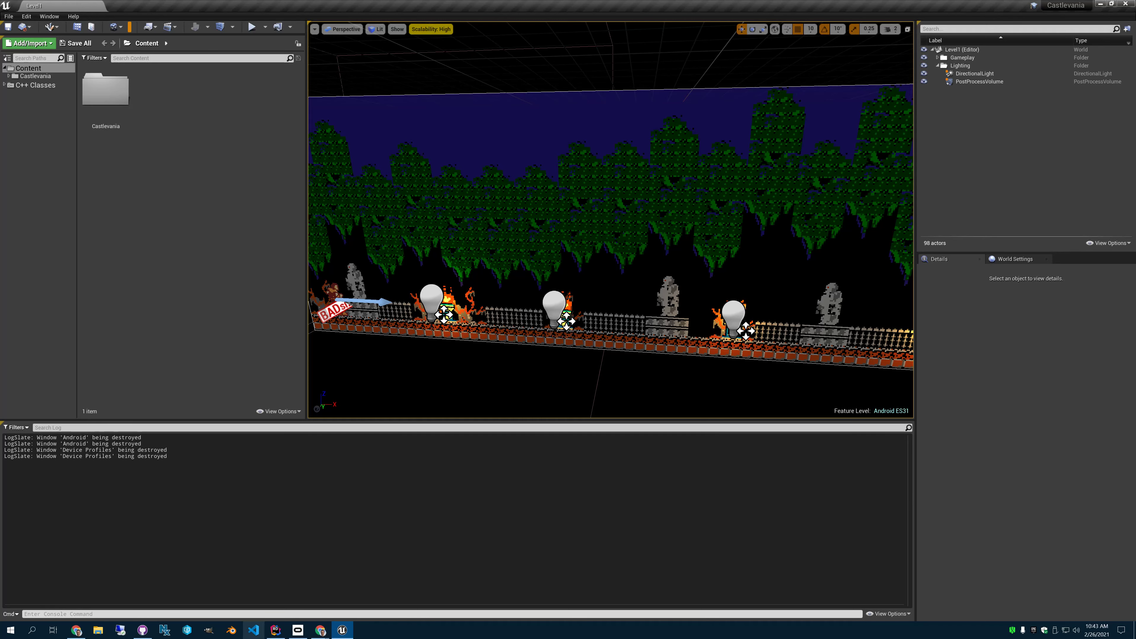
left_click(277, 629)
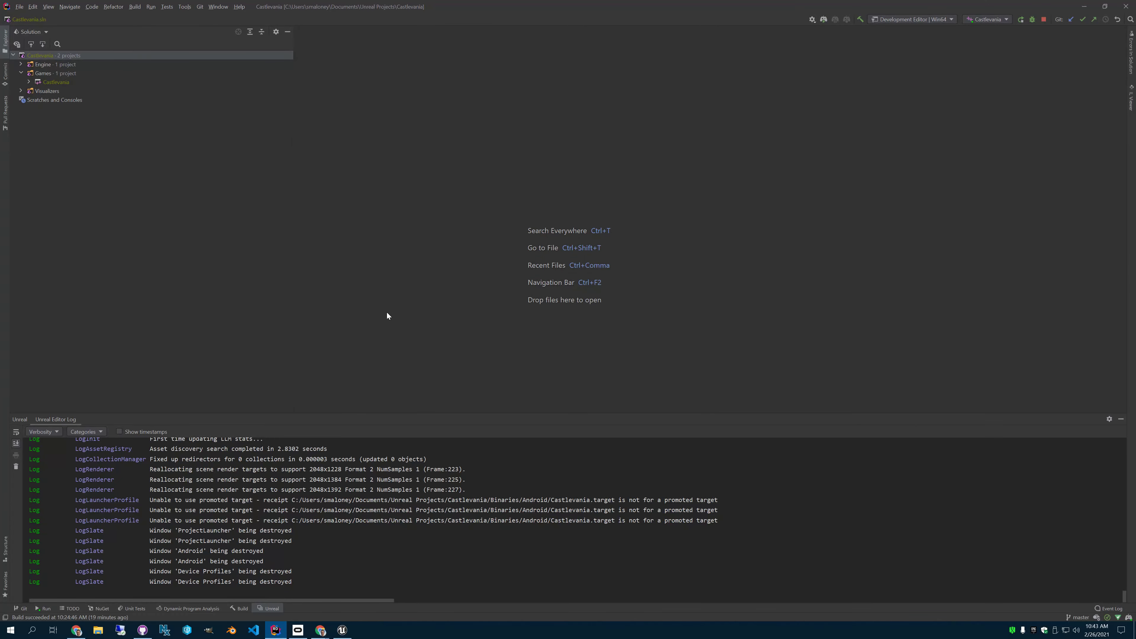
left_click(33, 8)
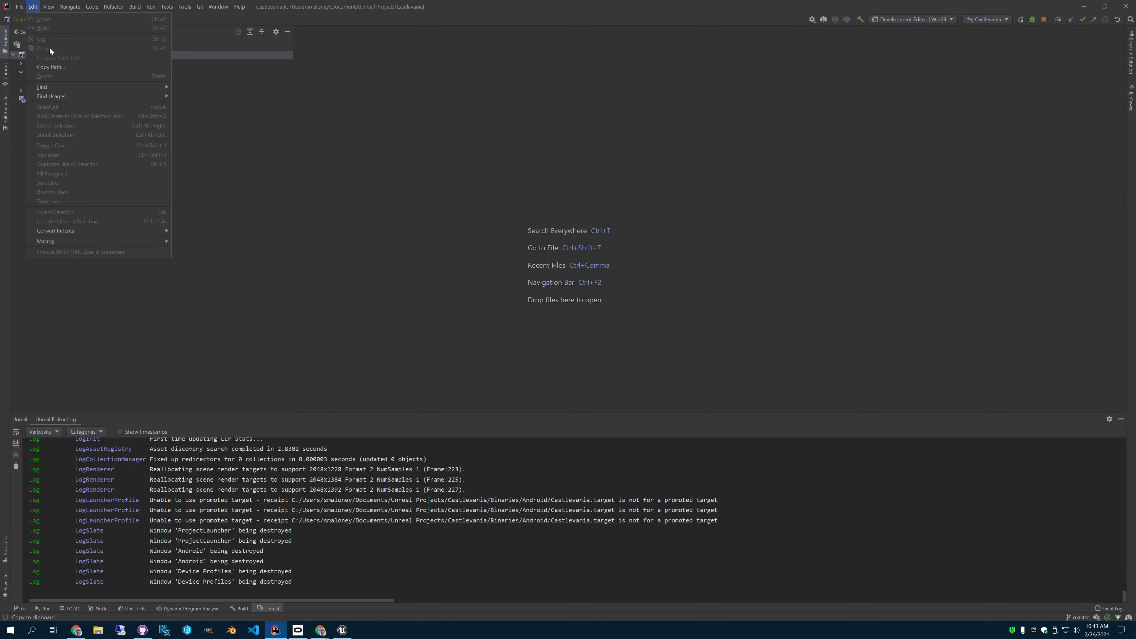
mouse_move(56, 87)
left_click(215, 174)
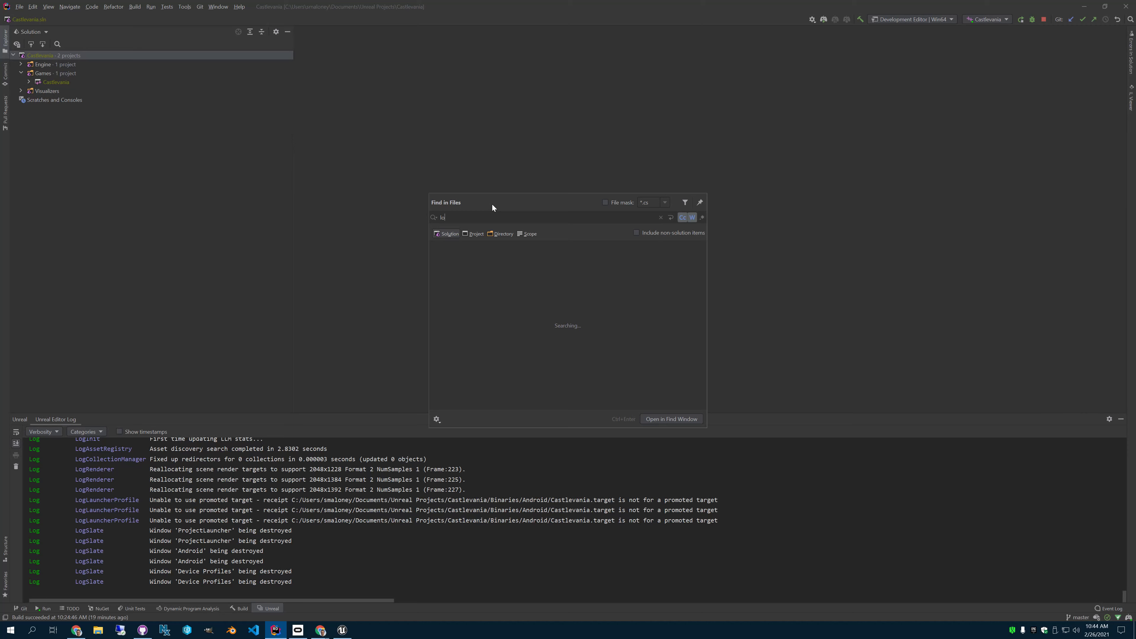
type("logpso")
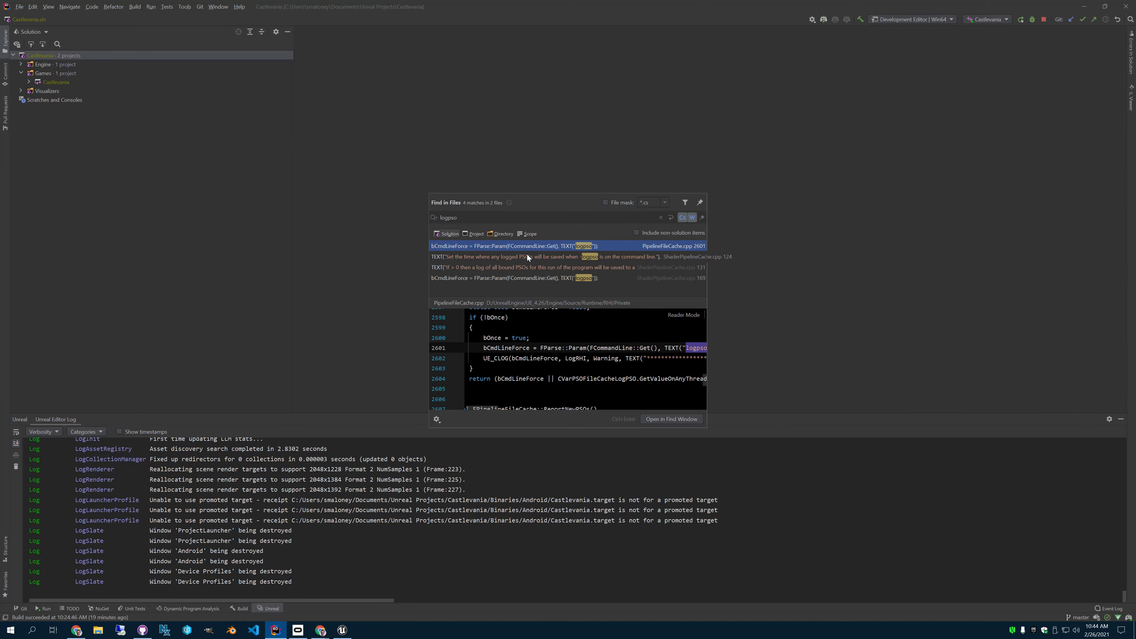
double_click(511, 247)
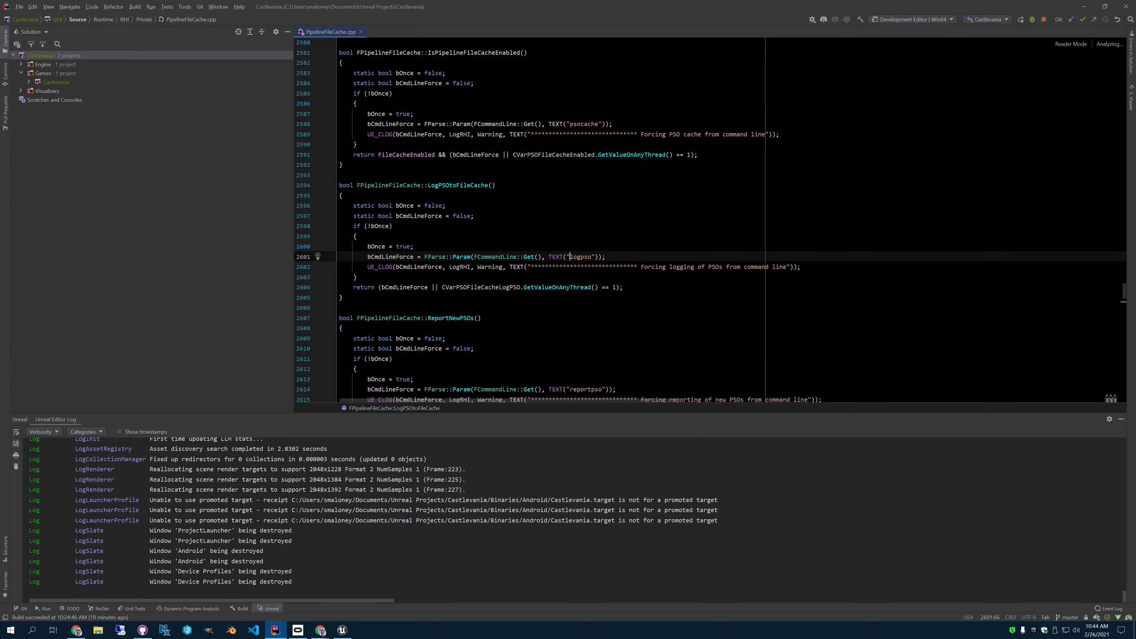
Hide the log panel and check GetValueOnAnyThread's declaration in IConsoleManager.h from line 2604.
scroll(671, 223, "down", 6)
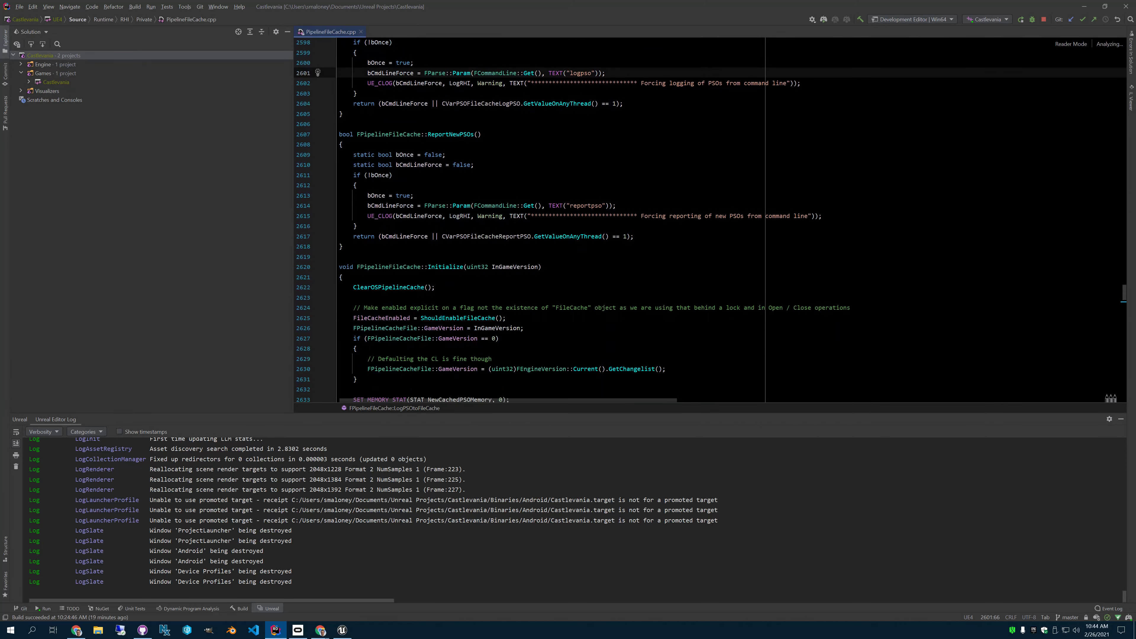
scroll(710, 219, "down", 3)
scroll(711, 220, "up", 3)
left_click(1120, 418)
scroll(1121, 419, "up", 5)
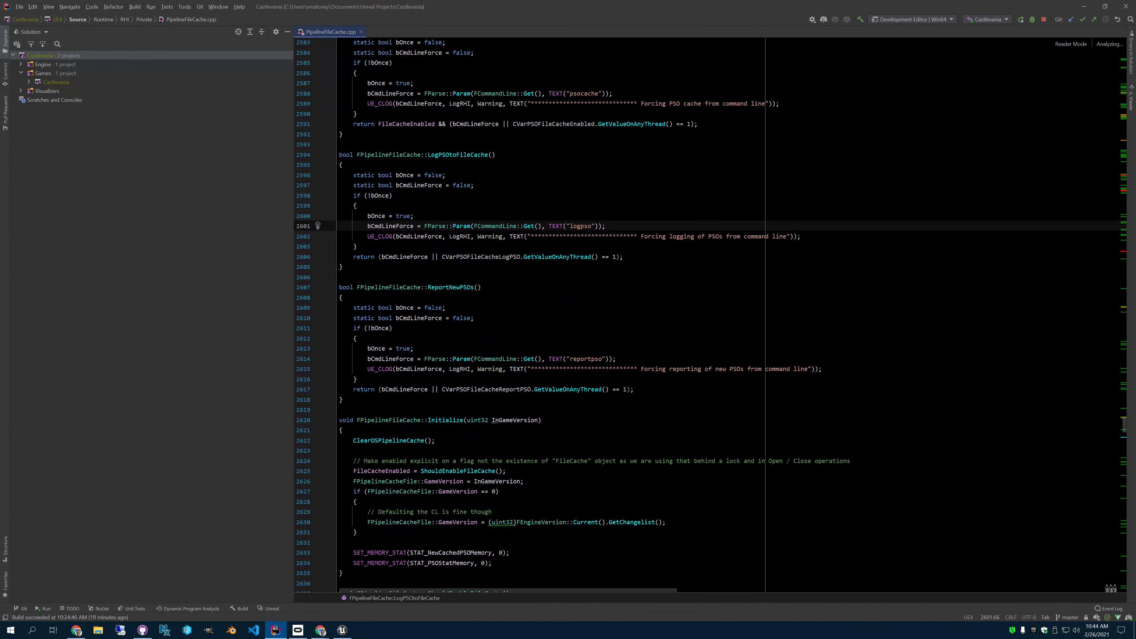
scroll(1121, 418, "up", 1)
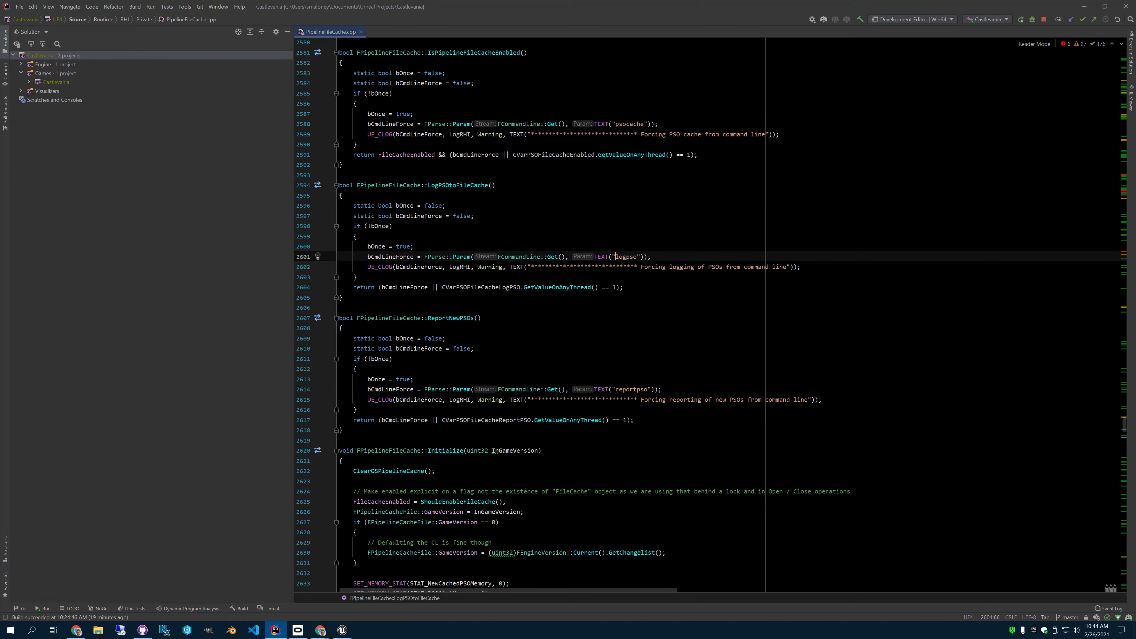
left_click(535, 287)
left_click(535, 287, "ctrl")
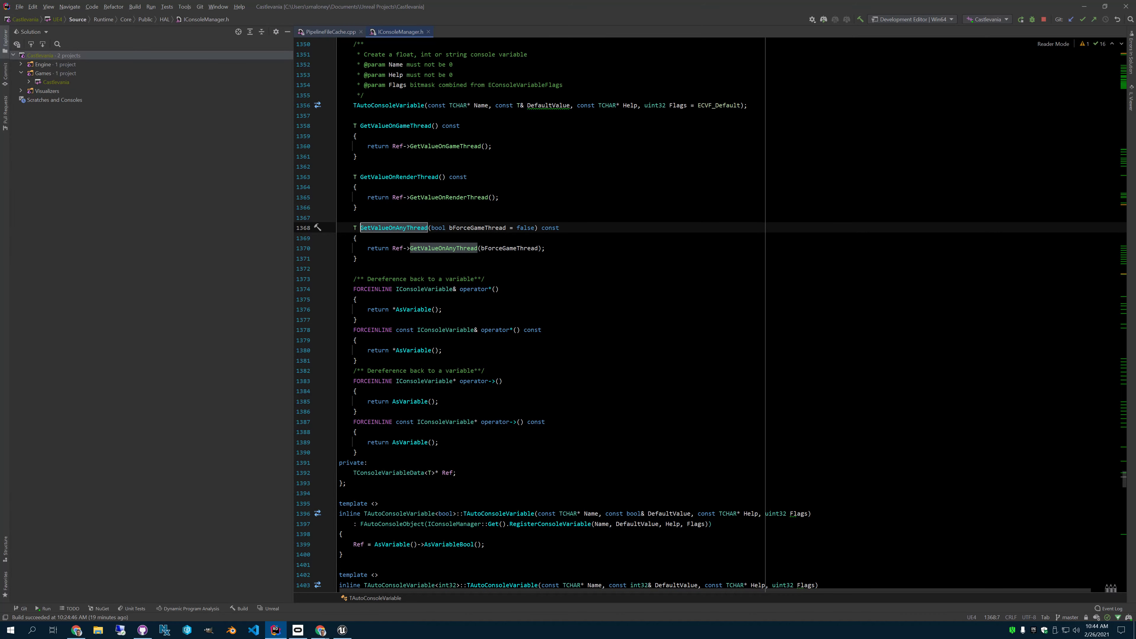
left_click(323, 32)
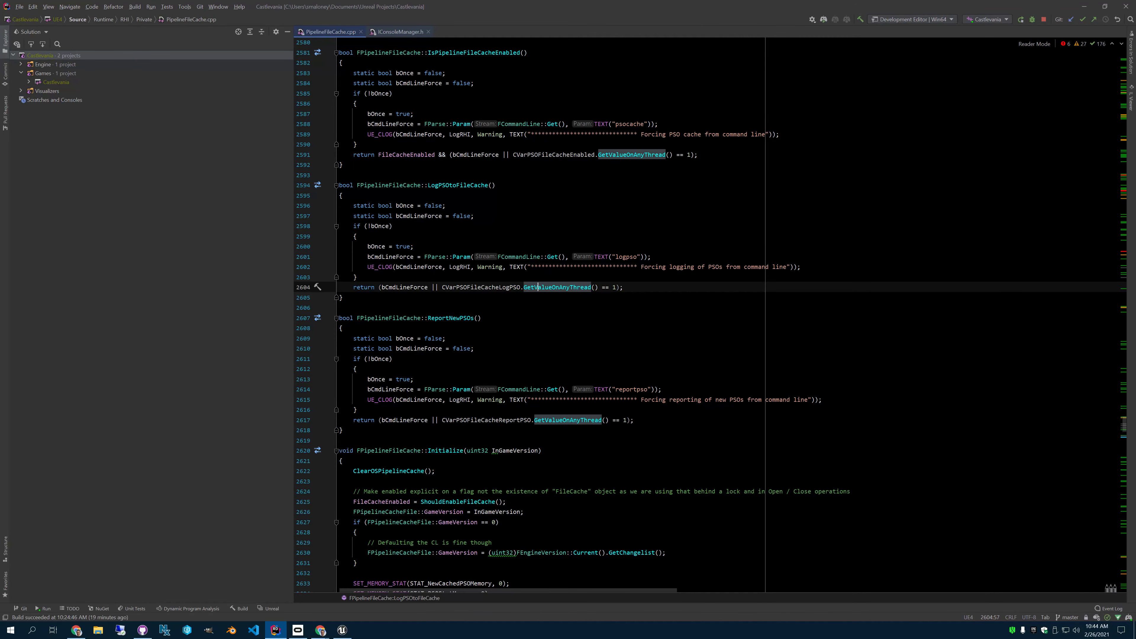
Go to CVarPSOFileCacheLogPSO's declaration showing r.ShaderPipelineCache.LogPSO, then return to Unreal Editor.
left_click(492, 287)
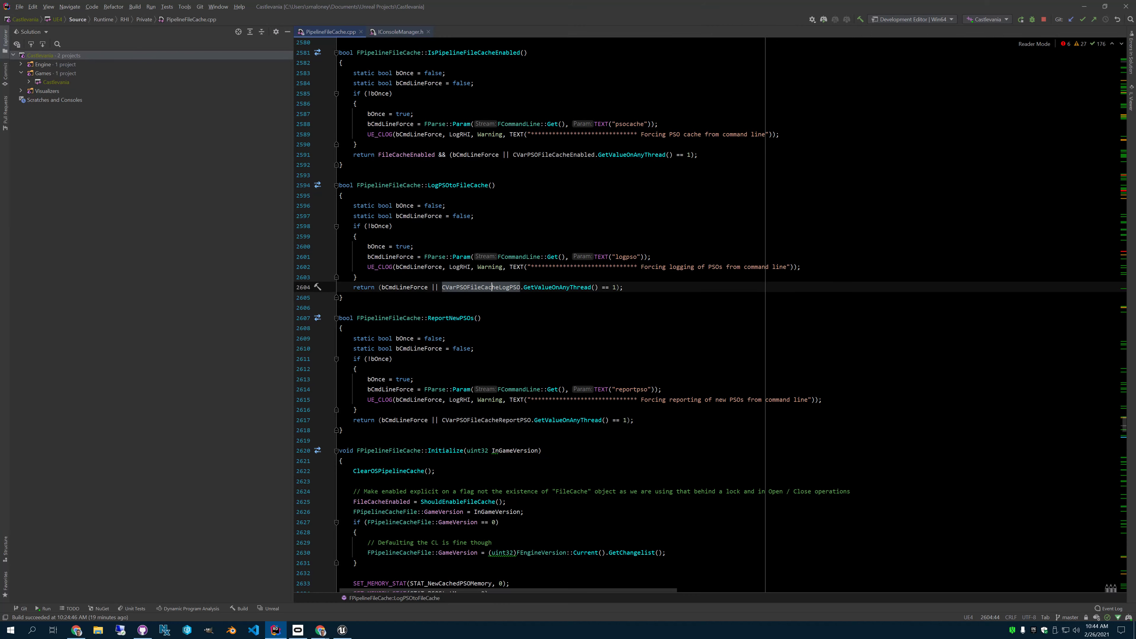
key("F12")
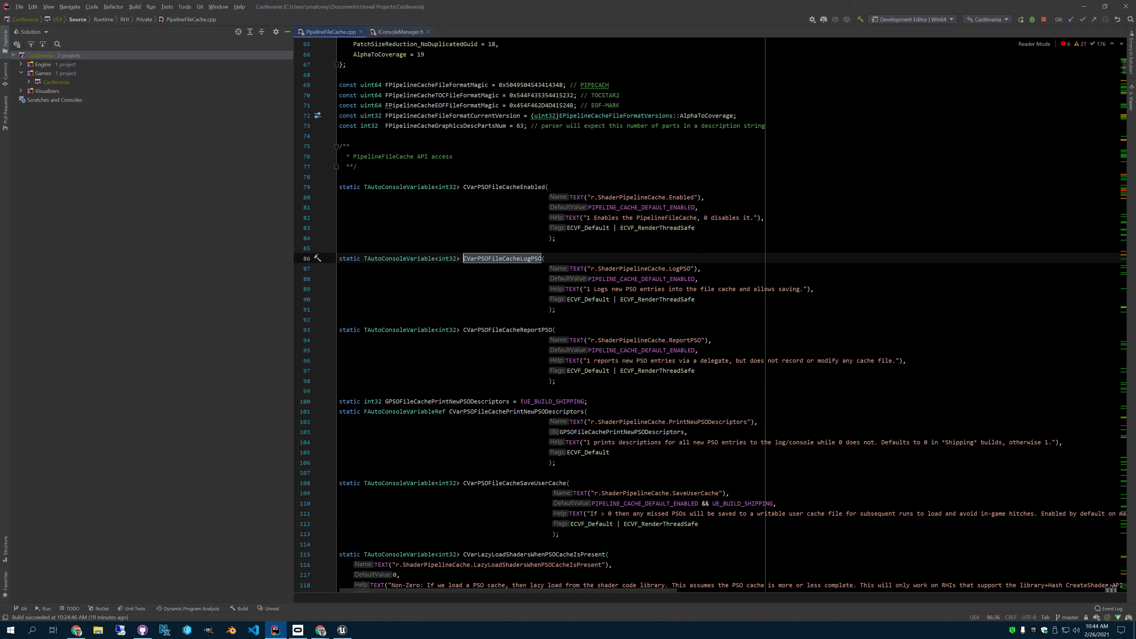
left_click(589, 269)
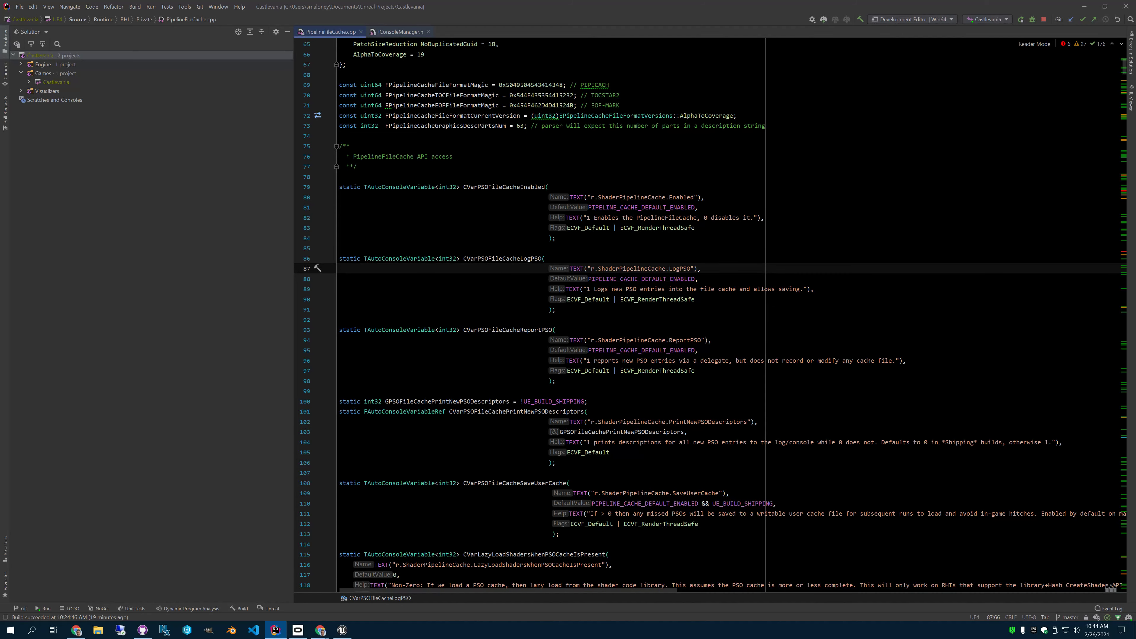
key("alt+Tab")
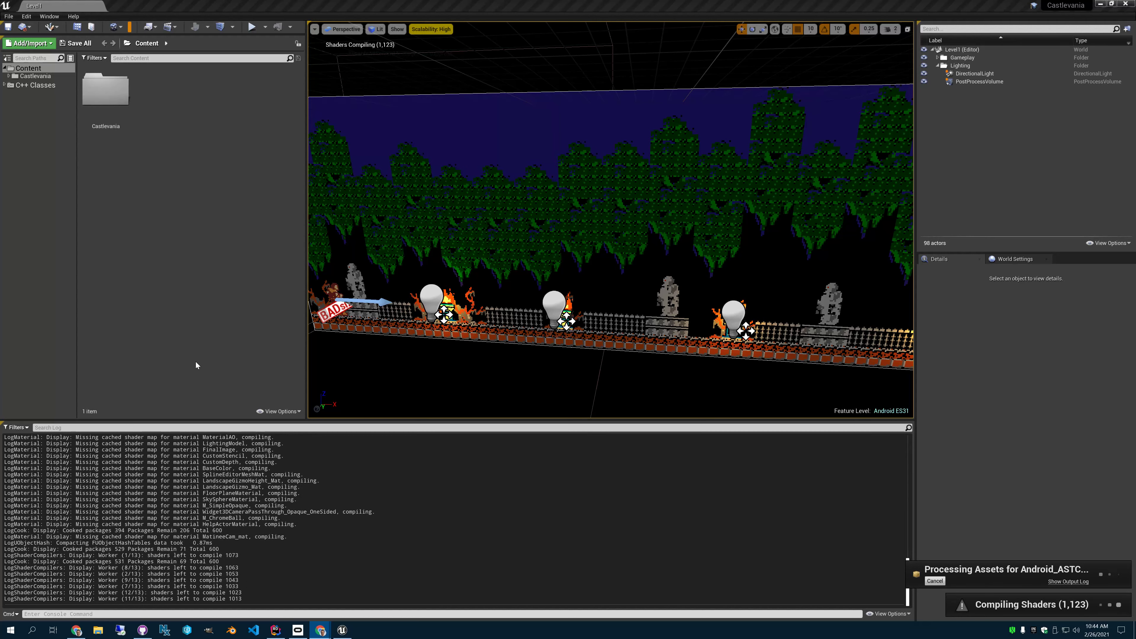
left_click(212, 424)
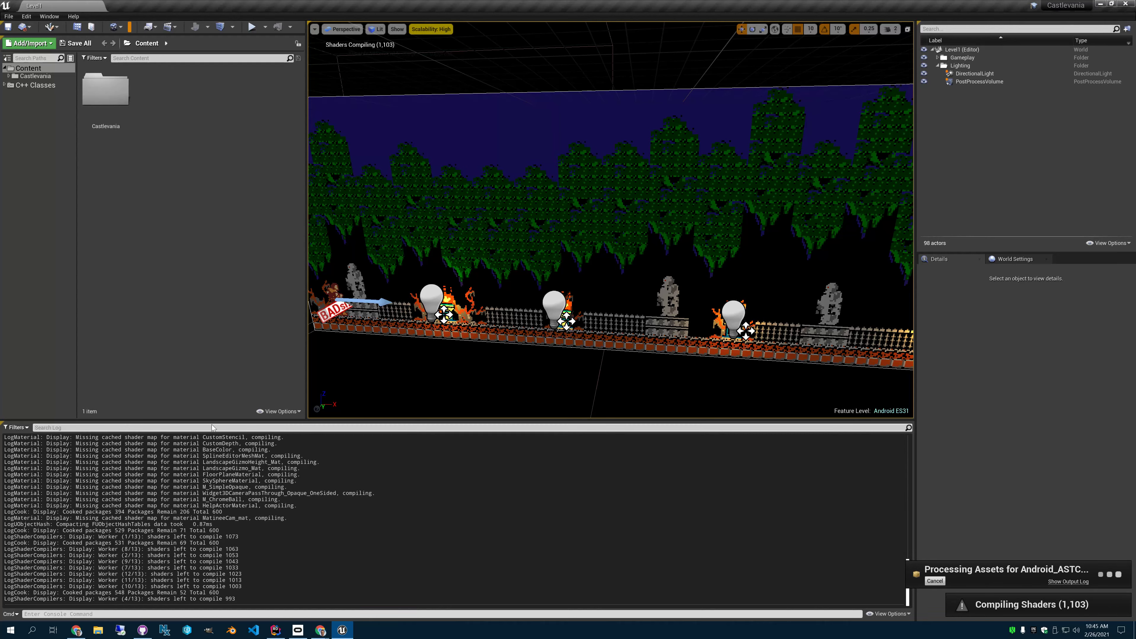
type("shader")
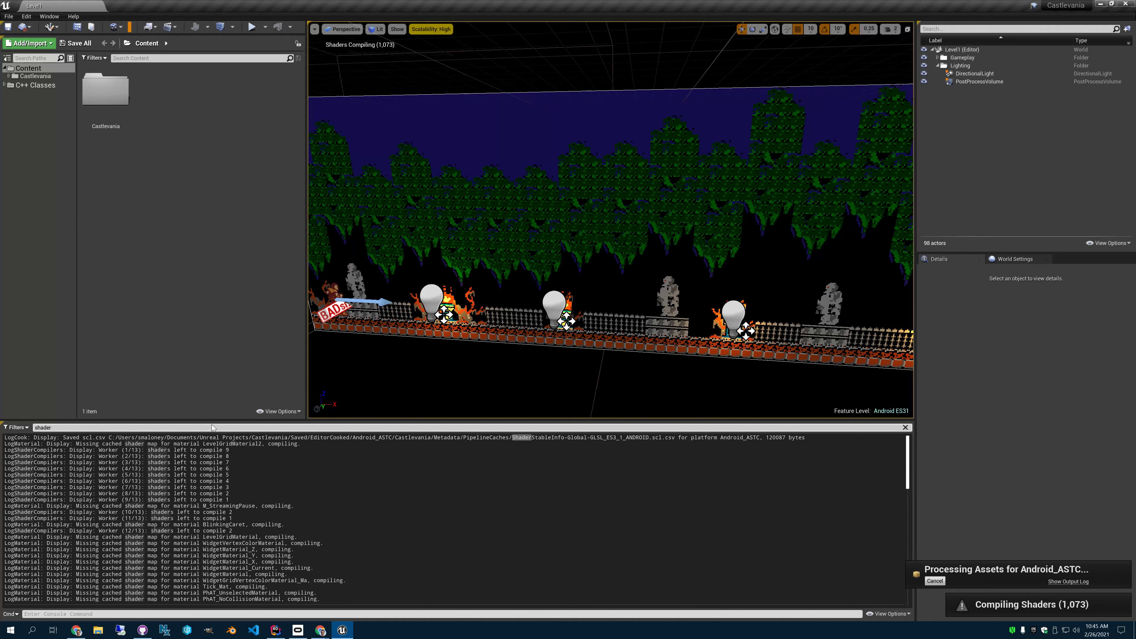
type("pipel")
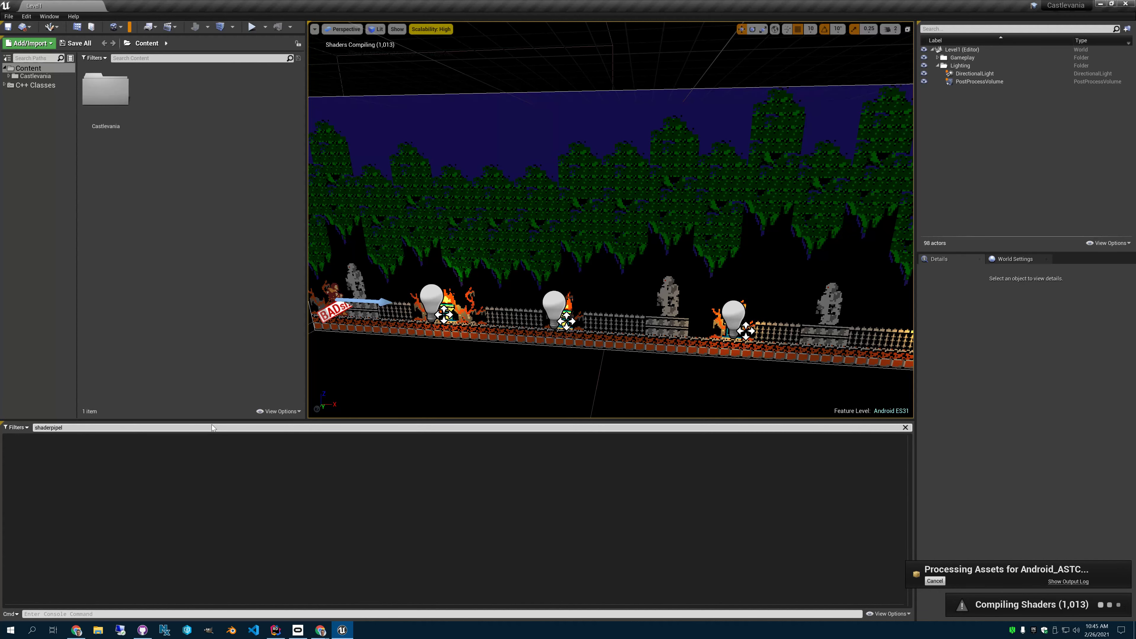
key("BackSpace")
key("BackSpace")
key("BackSpace")
key("BackSpace")
key("BackSpace")
key("BackSpace")
key("BackSpace")
key("BackSpace")
key("BackSpace")
key("BackSpace")
key("BackSpace")
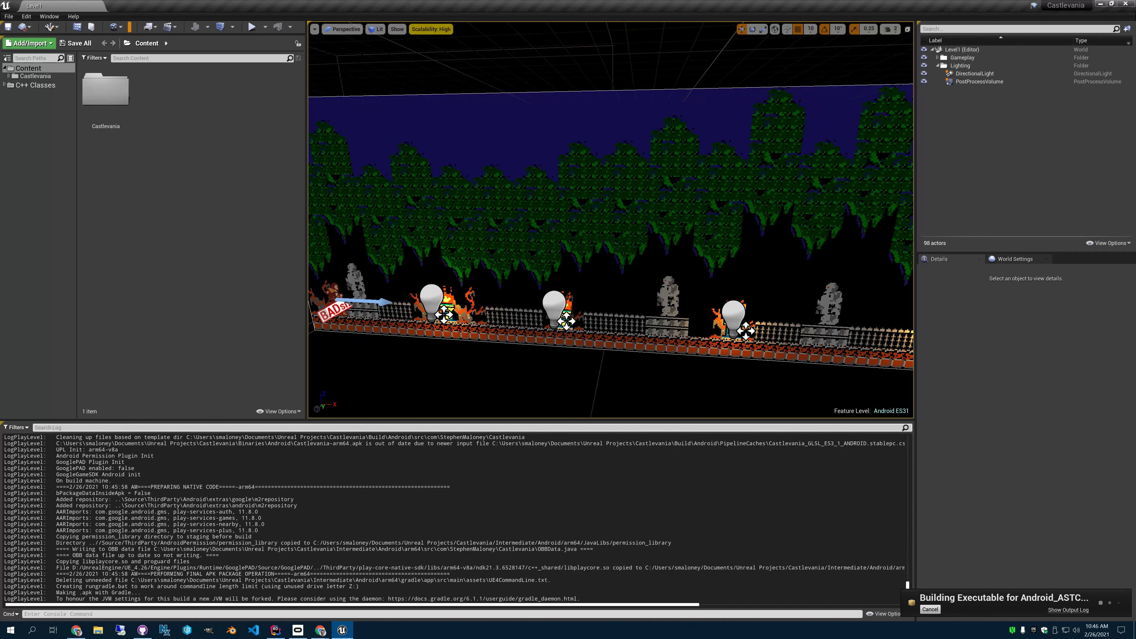
Filter the Output Log to 'pipeline' lines to see stablepc.csv compiled into 8 PSOs.
type("pipeline")
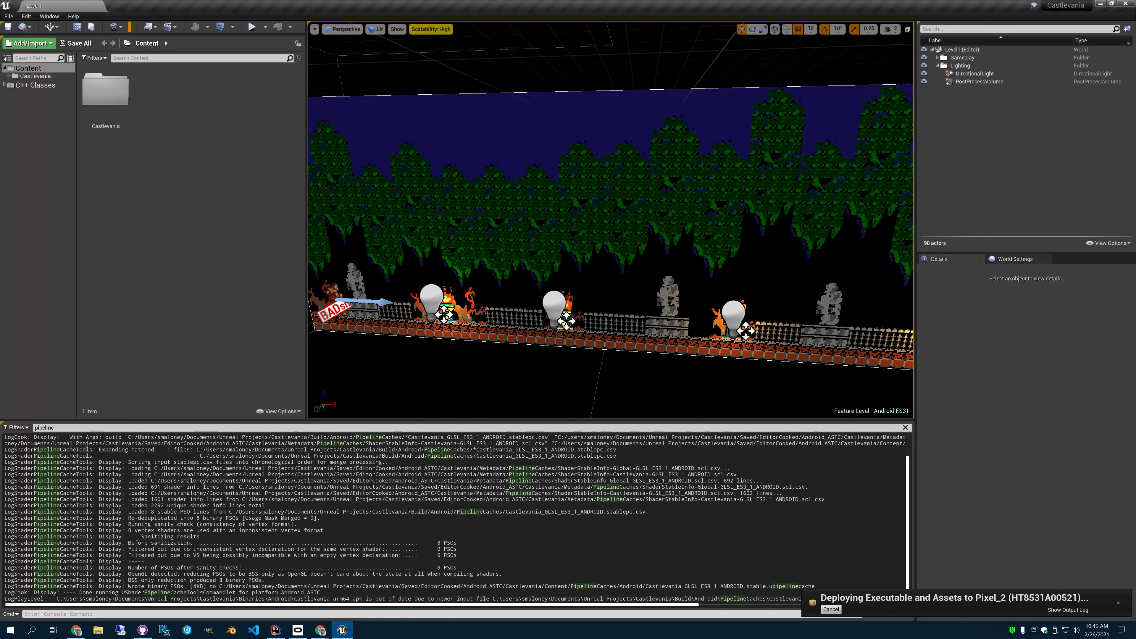
Clear the pipeline filter, look over Developer Tools and Launch options, then cancel the Pixel_2 launch.
left_click(905, 428)
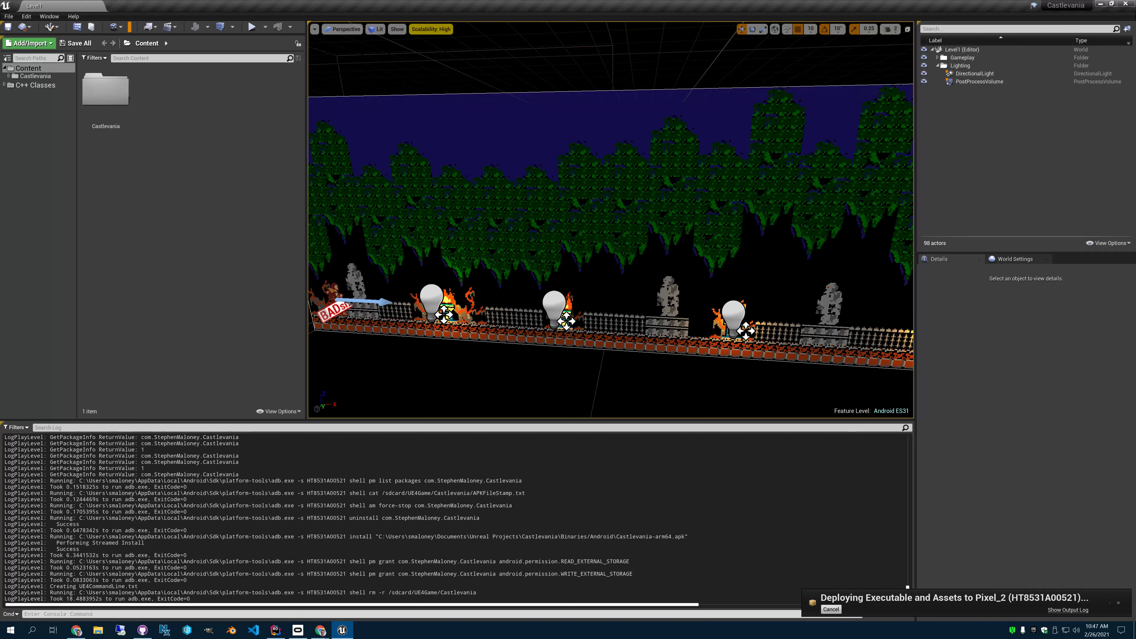
left_click_drag(351, 592, 477, 592)
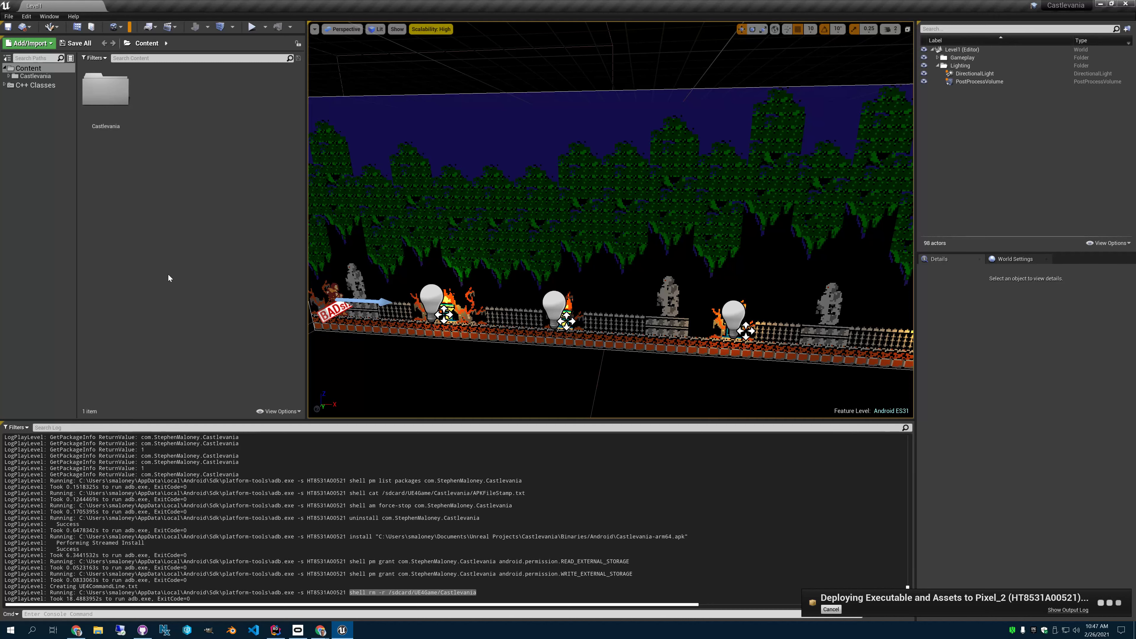
left_click(49, 16)
mouse_move(102, 184)
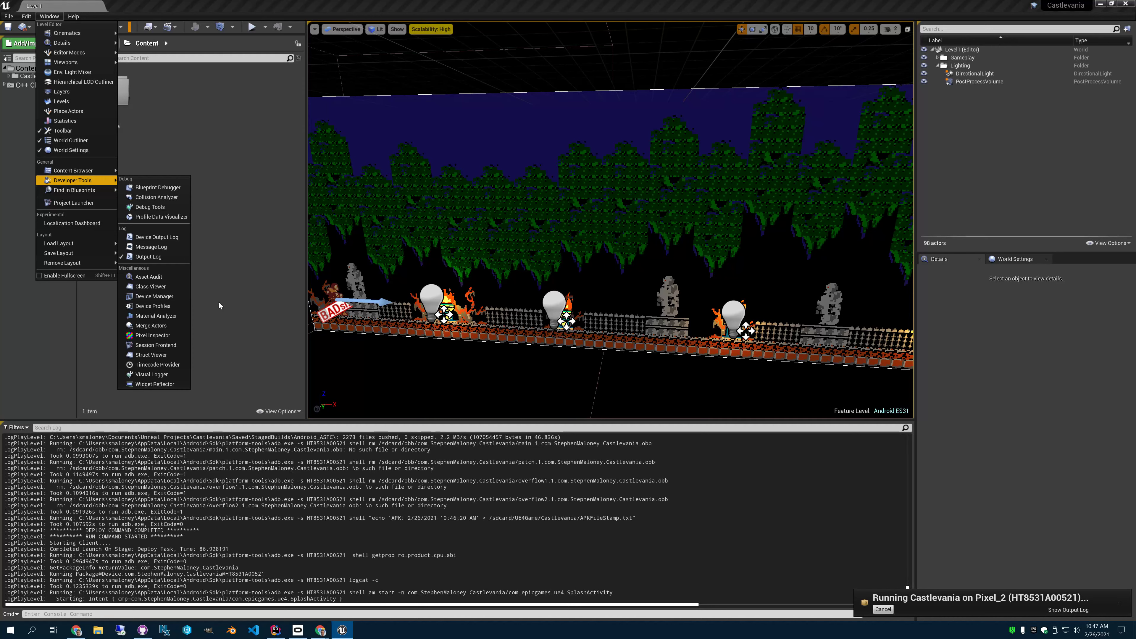
left_click(218, 302)
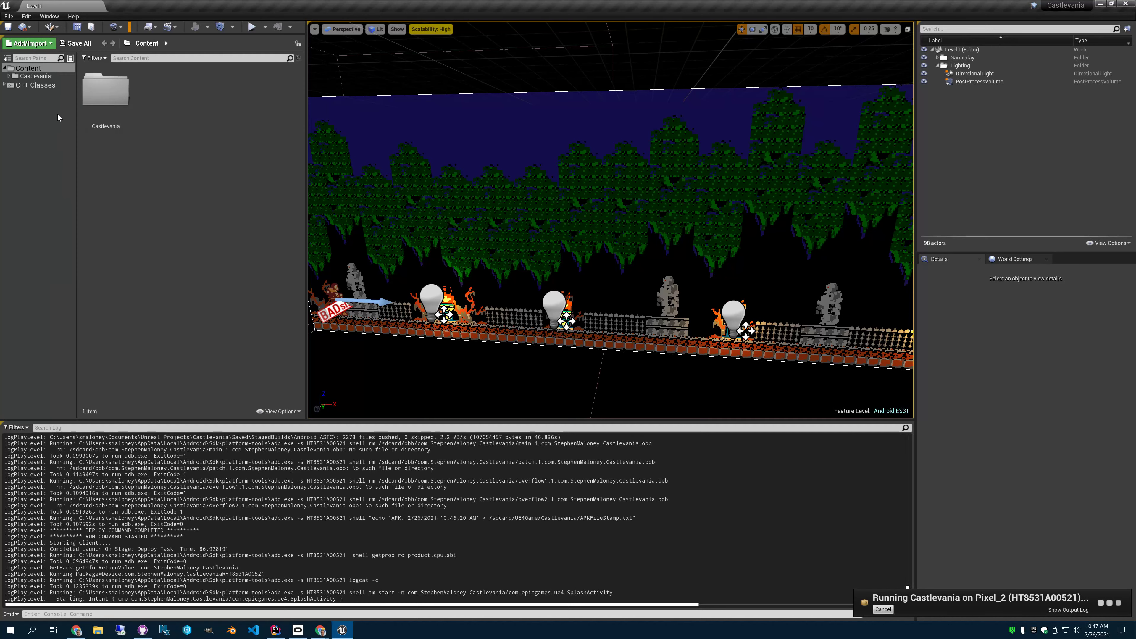
left_click(289, 27)
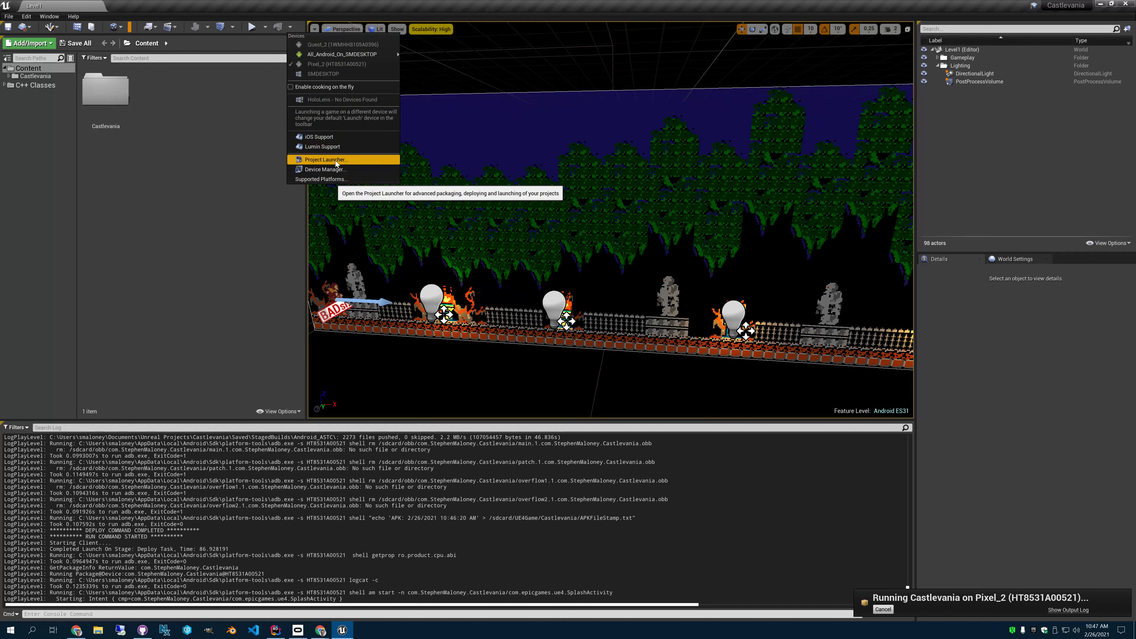
left_click(198, 273)
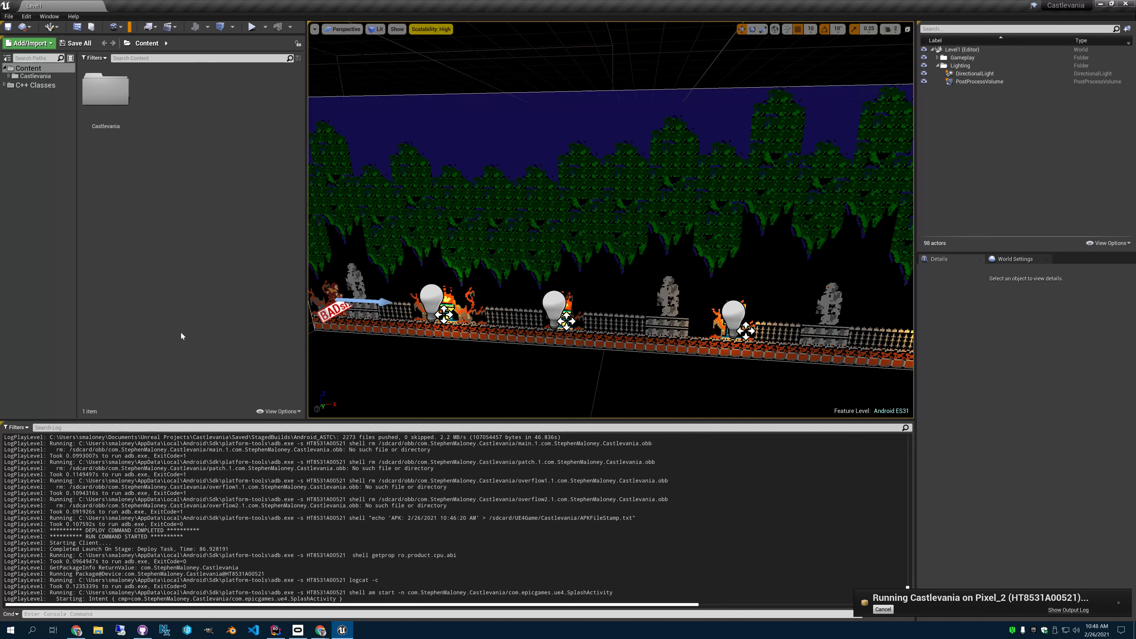
left_click(885, 610)
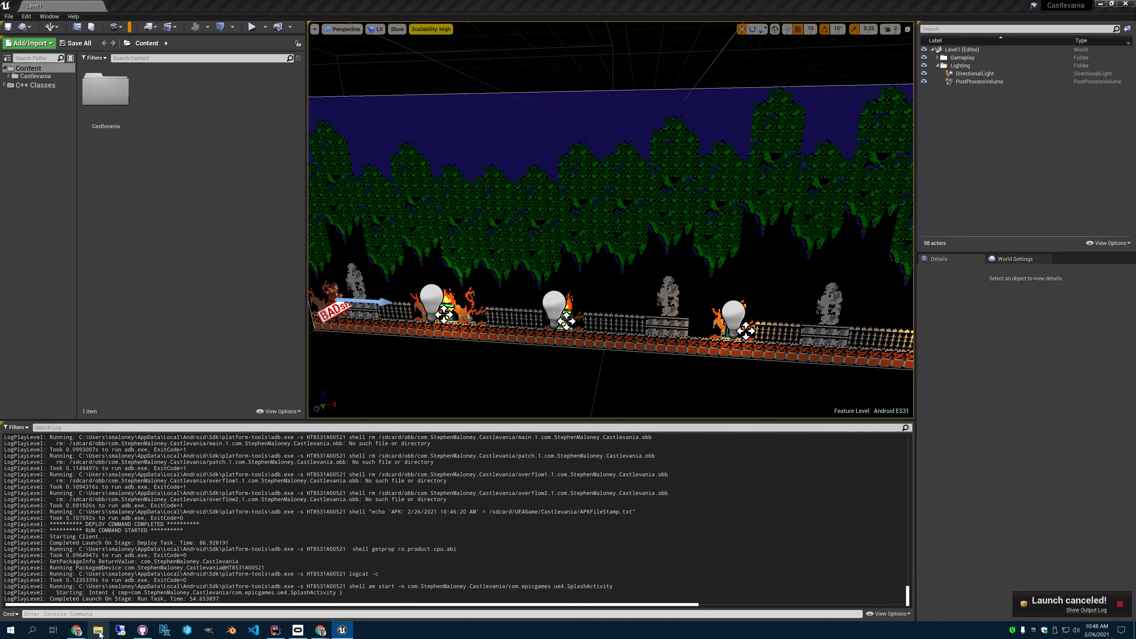
Browse the Pixel 2 to UE4Game\Castlevania\Castlevania\Saved\Logs and open the latest Castlevania.log in VS Code.
left_click(98, 630)
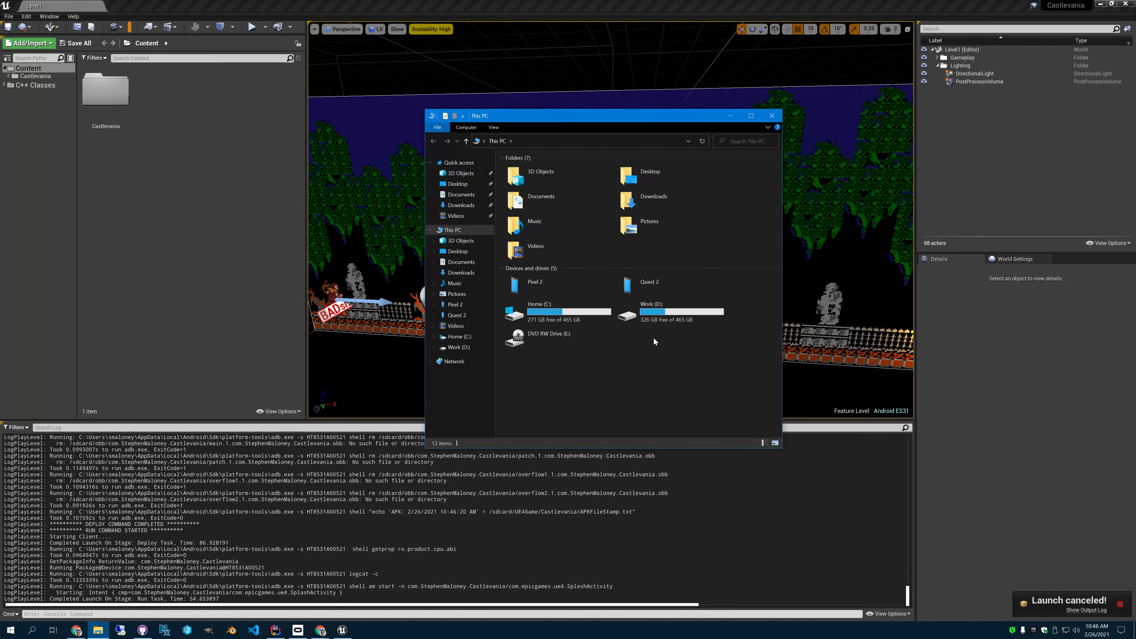
double_click(529, 286)
double_click(555, 165)
left_click(539, 313)
double_click(539, 313)
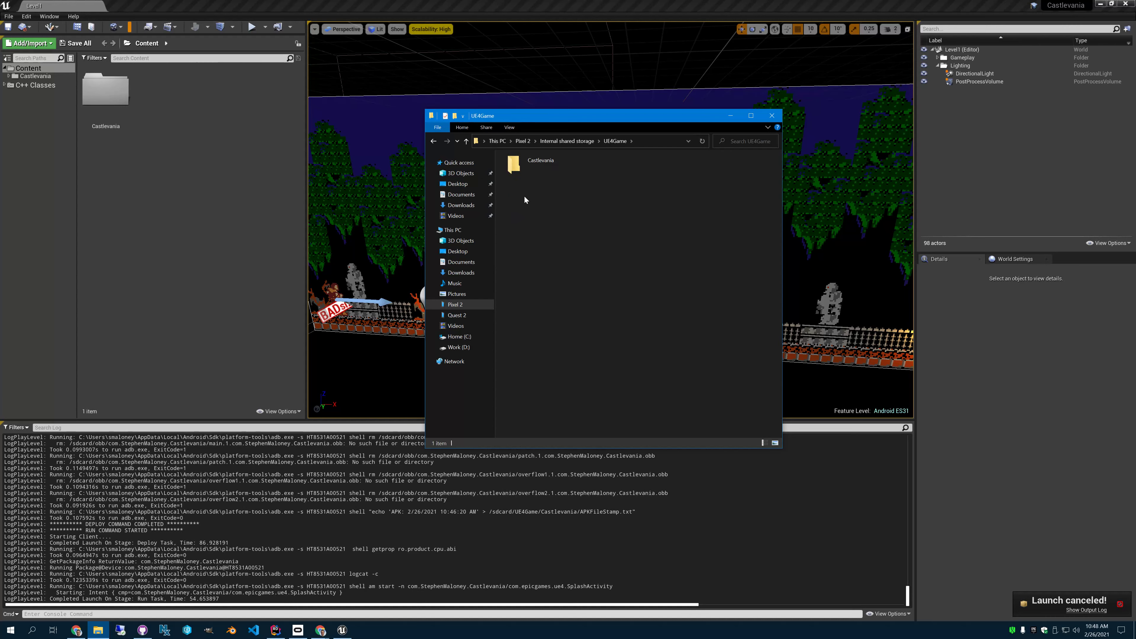
double_click(537, 163)
double_click(537, 164)
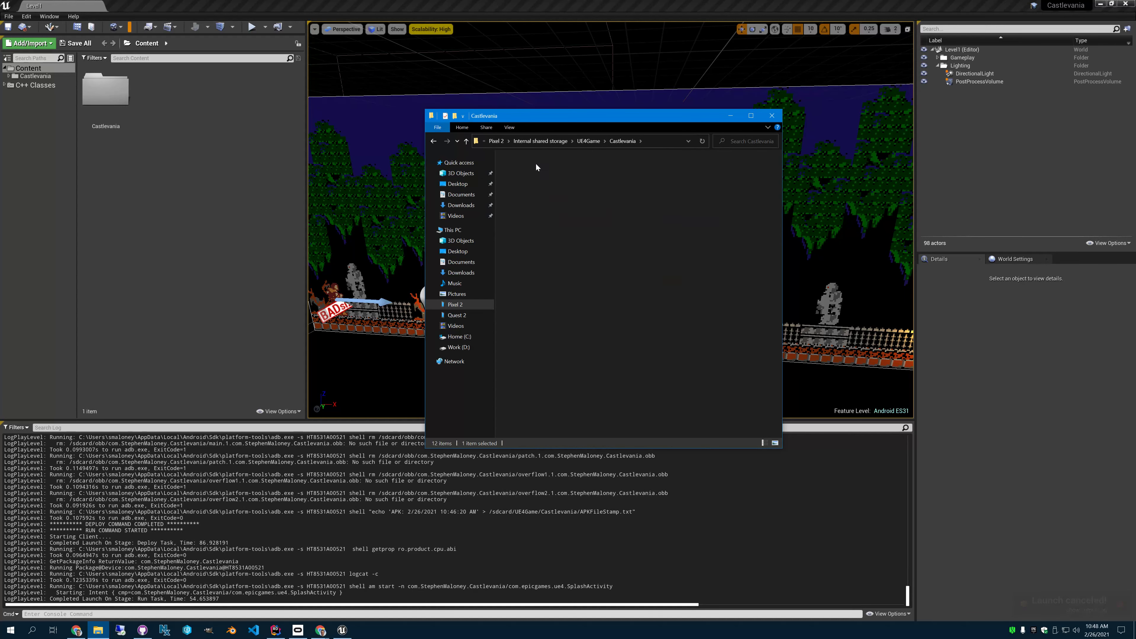
double_click(645, 194)
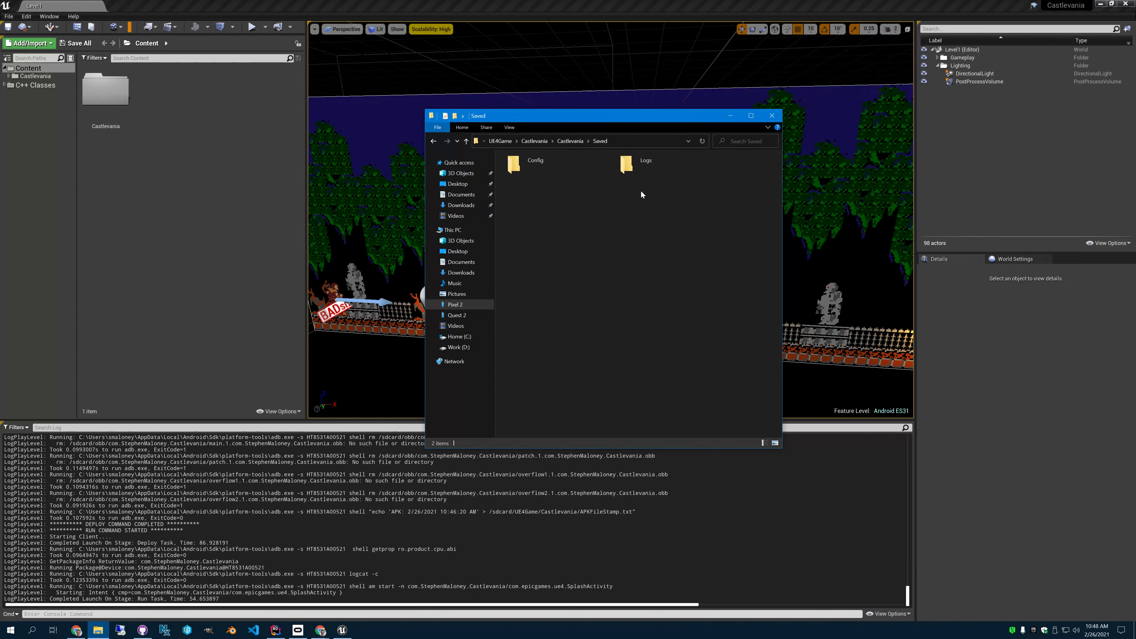
double_click(640, 165)
left_click(545, 168)
right_click(544, 168)
left_click(588, 203)
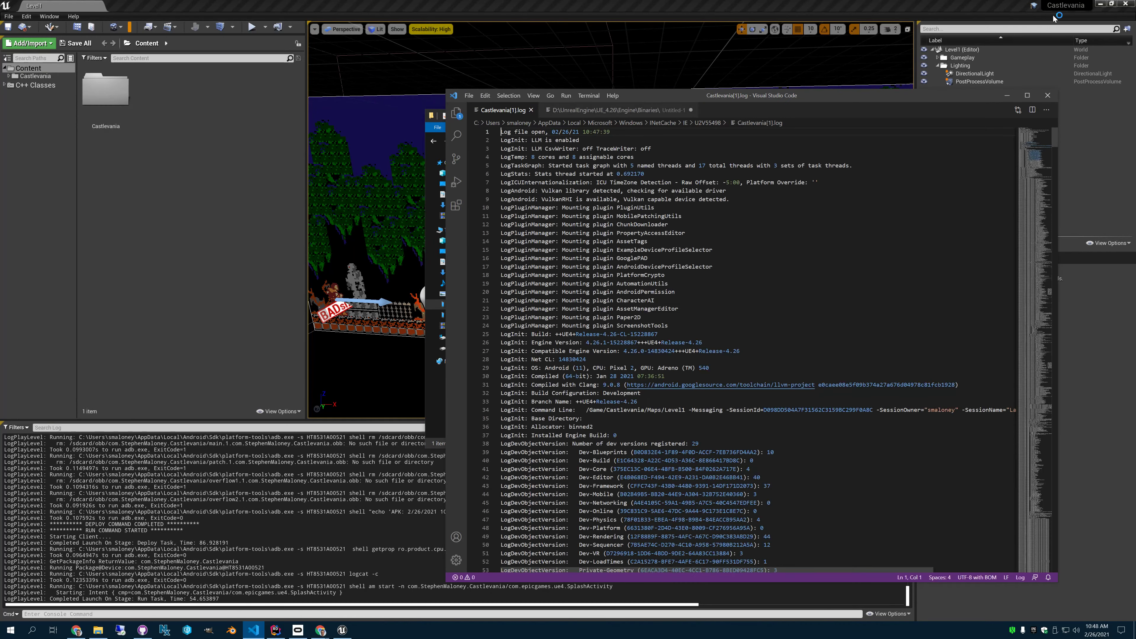
Minimize the editors, close the Logs folder, discard the untitled file, and maximize the log window.
left_click(1099, 3)
left_click(1085, 8)
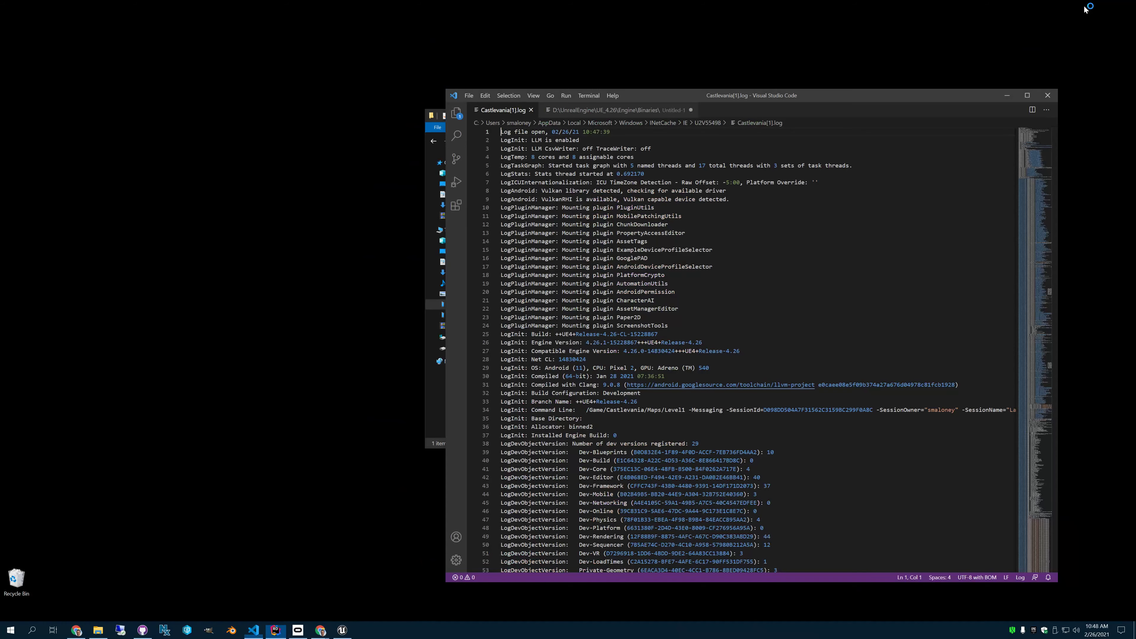
left_click_drag(895, 95, 627, 68)
left_click(766, 117)
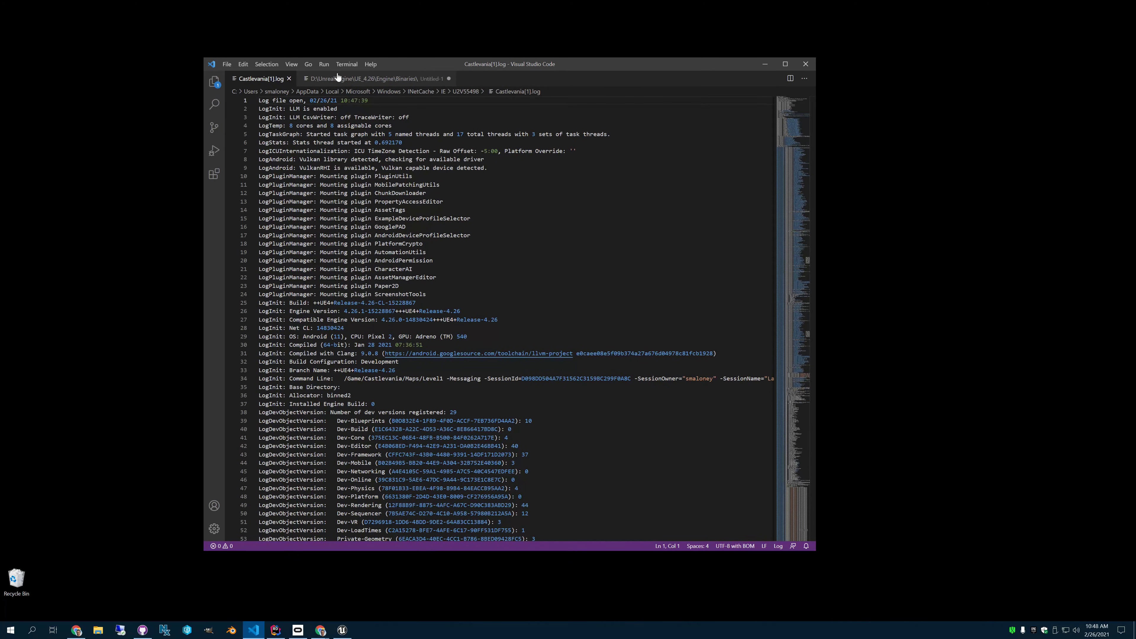
left_click(448, 79)
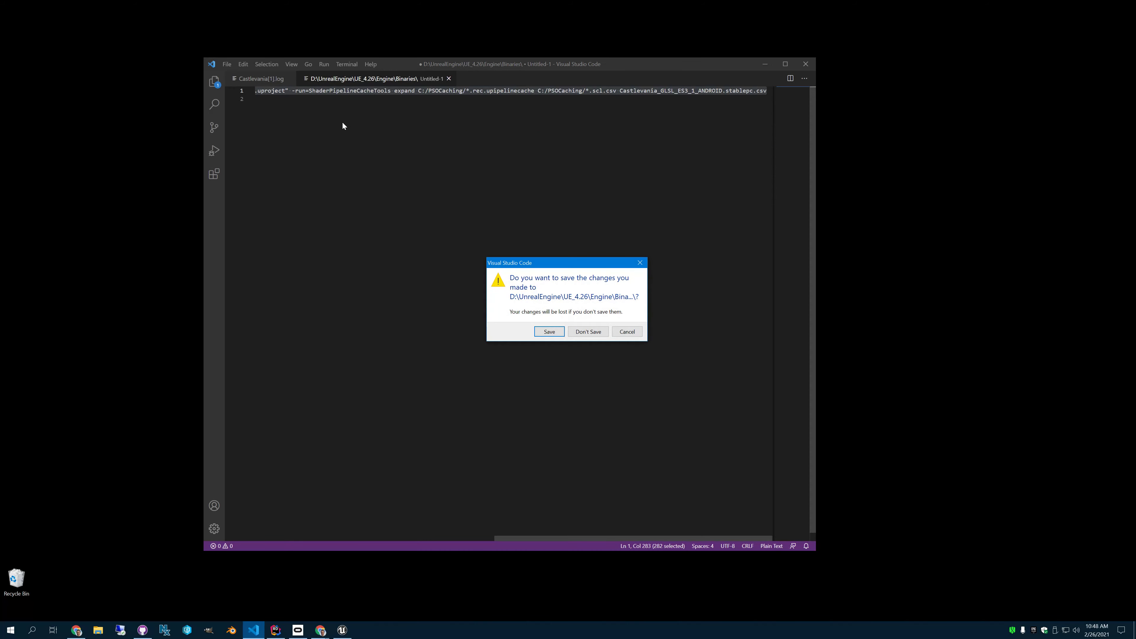
left_click(588, 333)
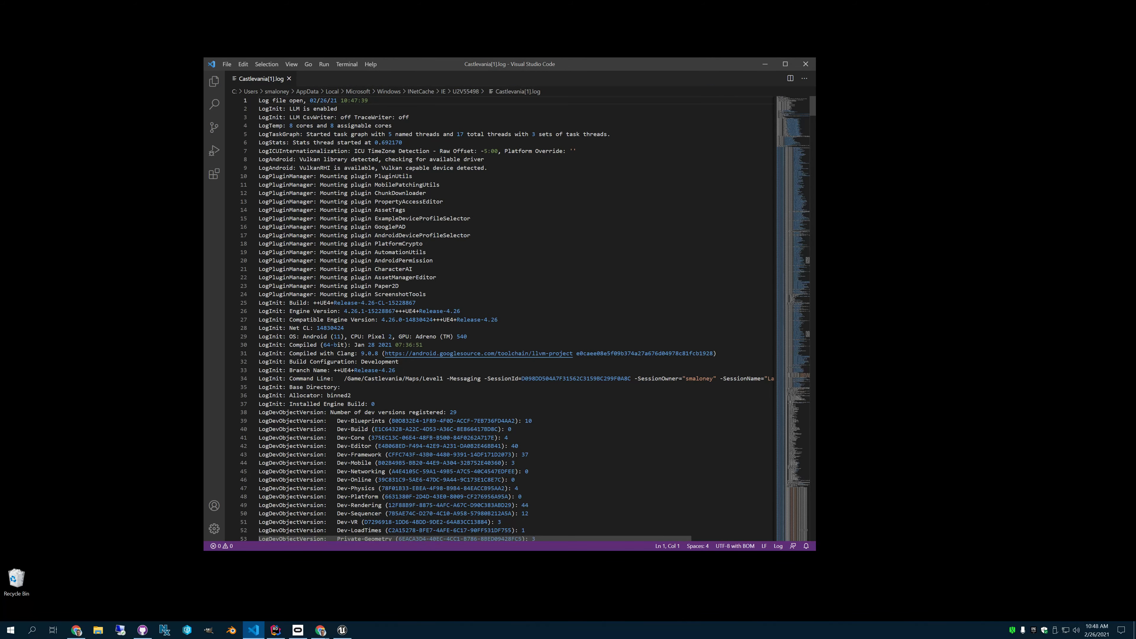
left_click(785, 64)
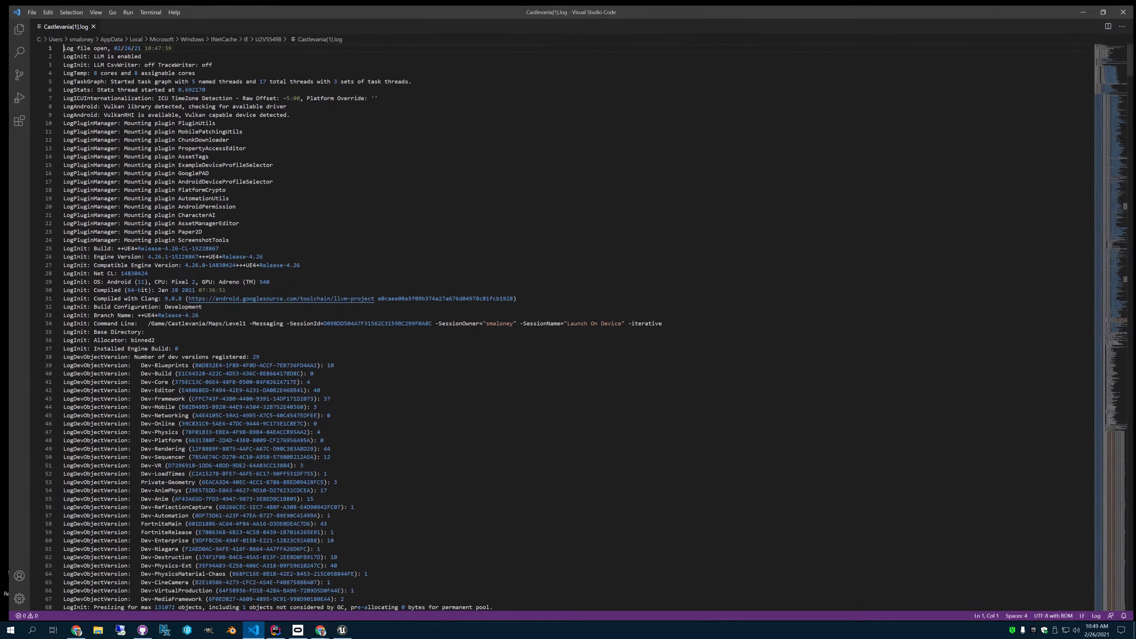
scroll(559, 314, "down", 7)
scroll(335, 245, "down", 17)
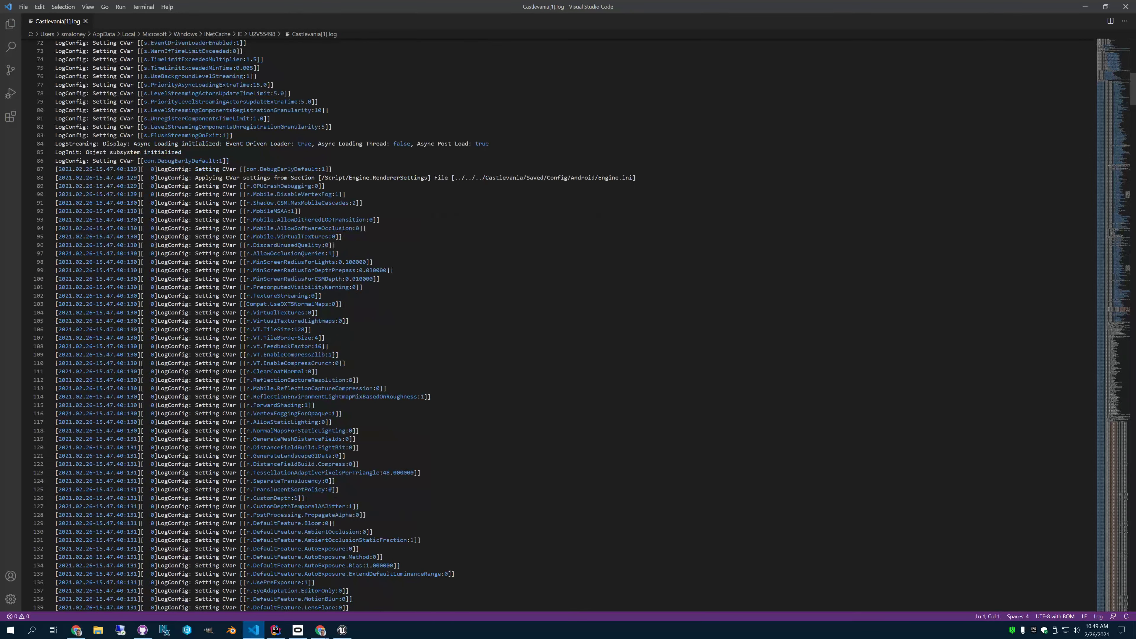
Search the log for 'pso' and inspect the recorded-PSO base name and engine data version 19.
left_click(335, 244)
key("ctrl+f")
type("pso")
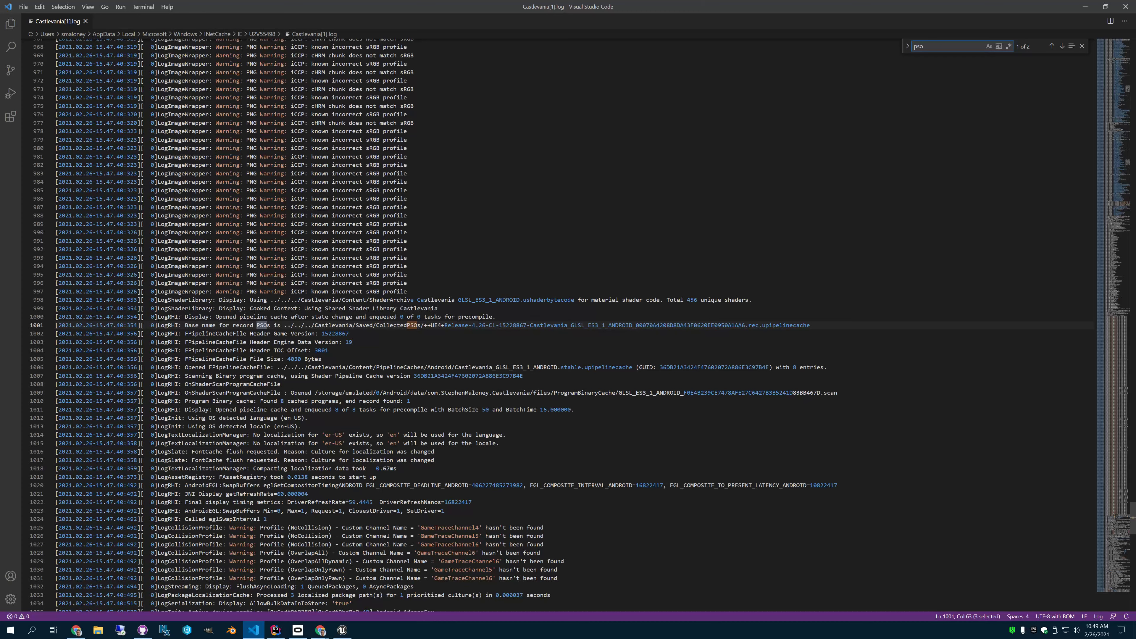
left_click(810, 324)
left_click(353, 342)
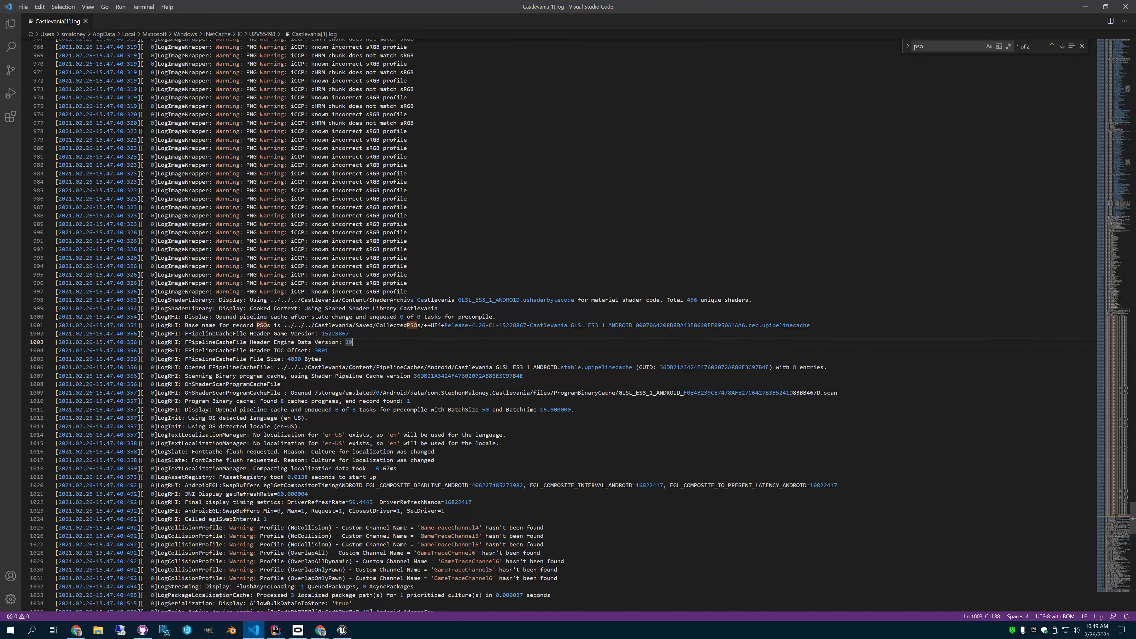
Step through the pso matches to CollectedPSOs and the pipeline cache TOC Offset line.
scroll(559, 322, "down", 1)
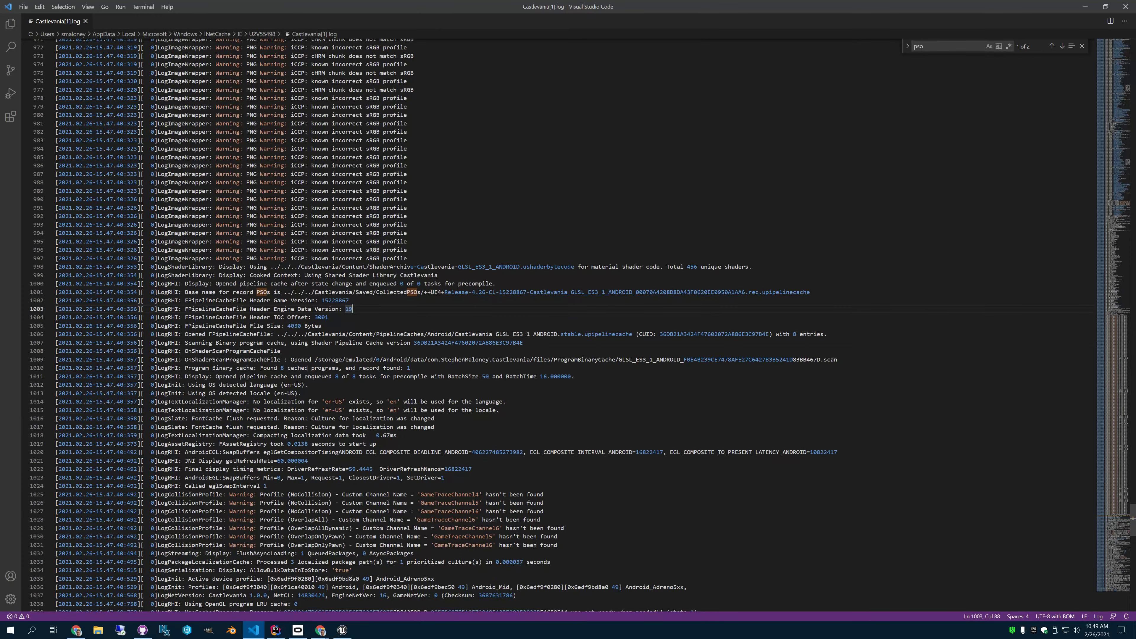
scroll(559, 322, "down", 3)
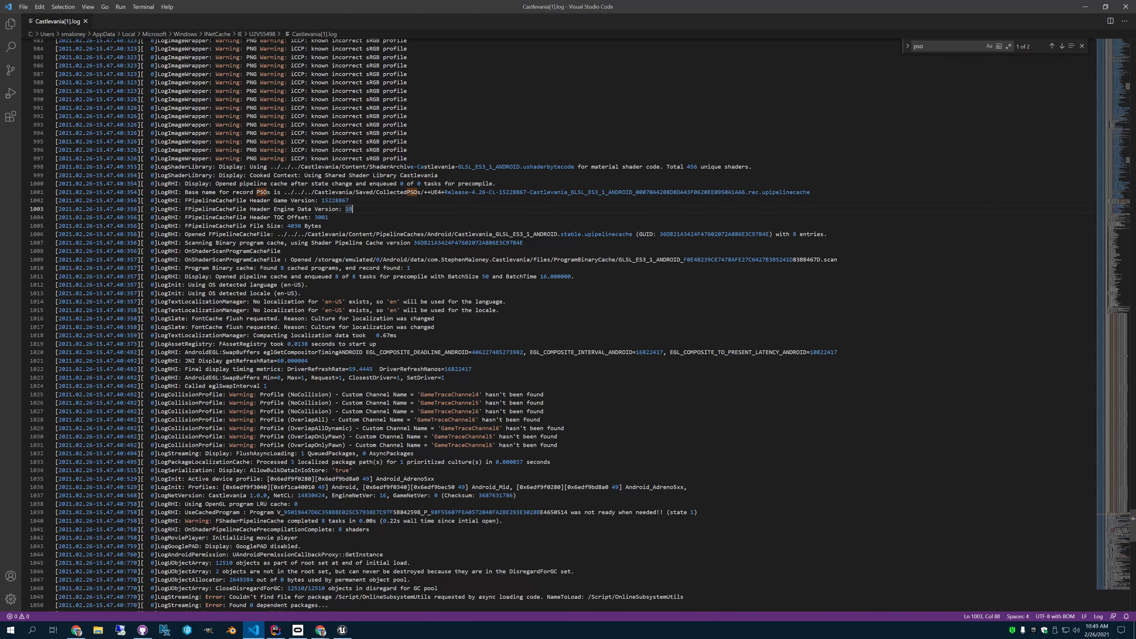
scroll(559, 322, "down", 3)
scroll(559, 322, "down", 4)
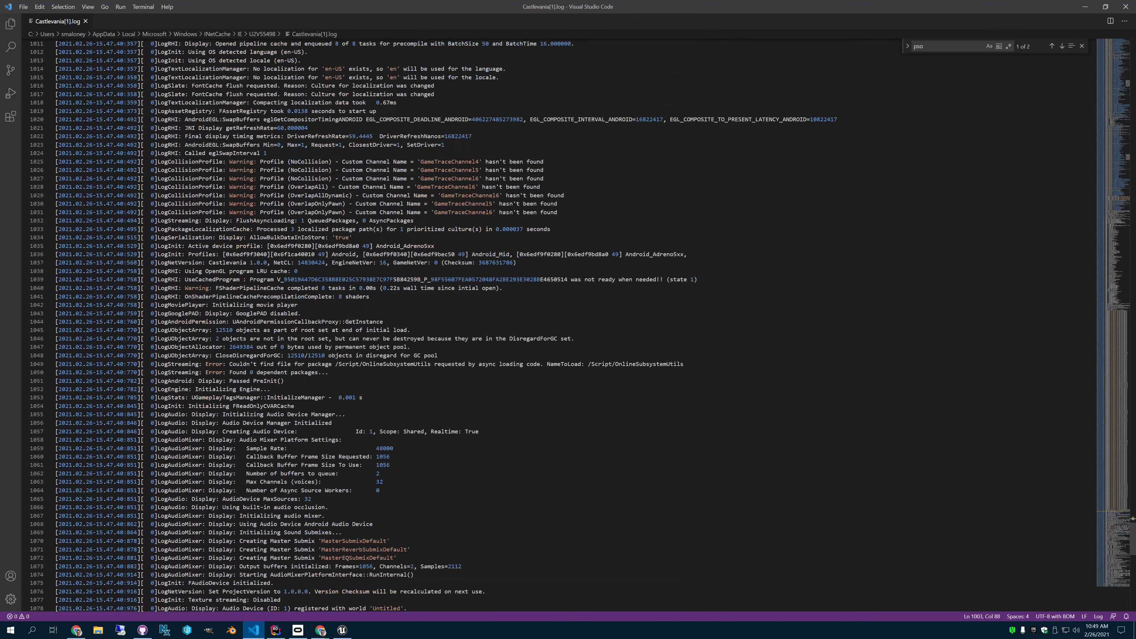
scroll(560, 322, "down", 4)
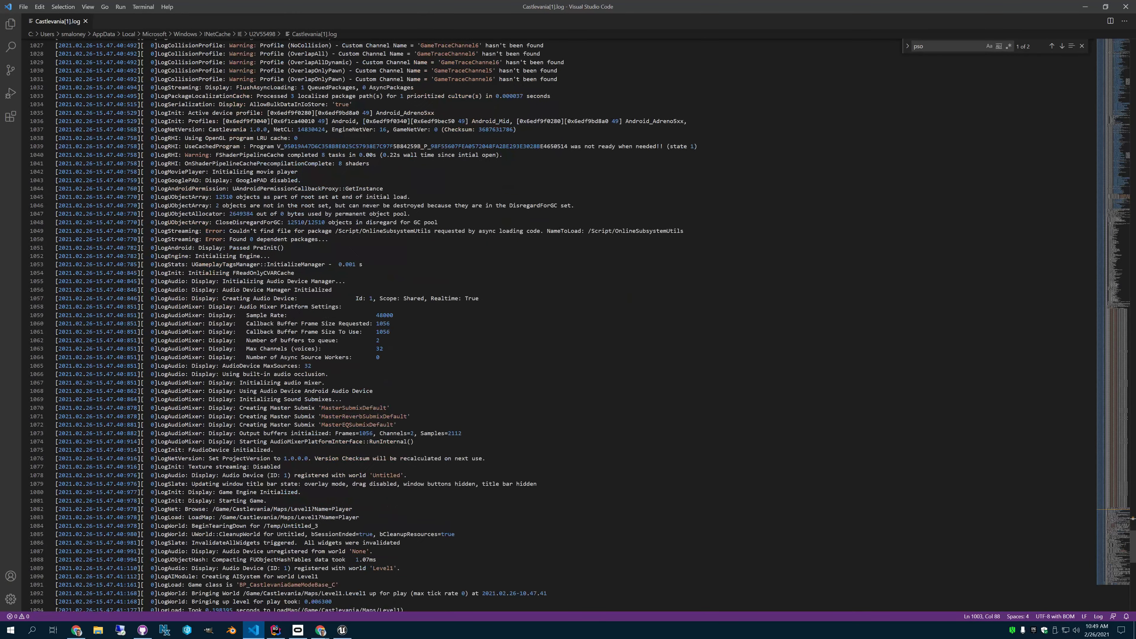
scroll(559, 322, "down", 5)
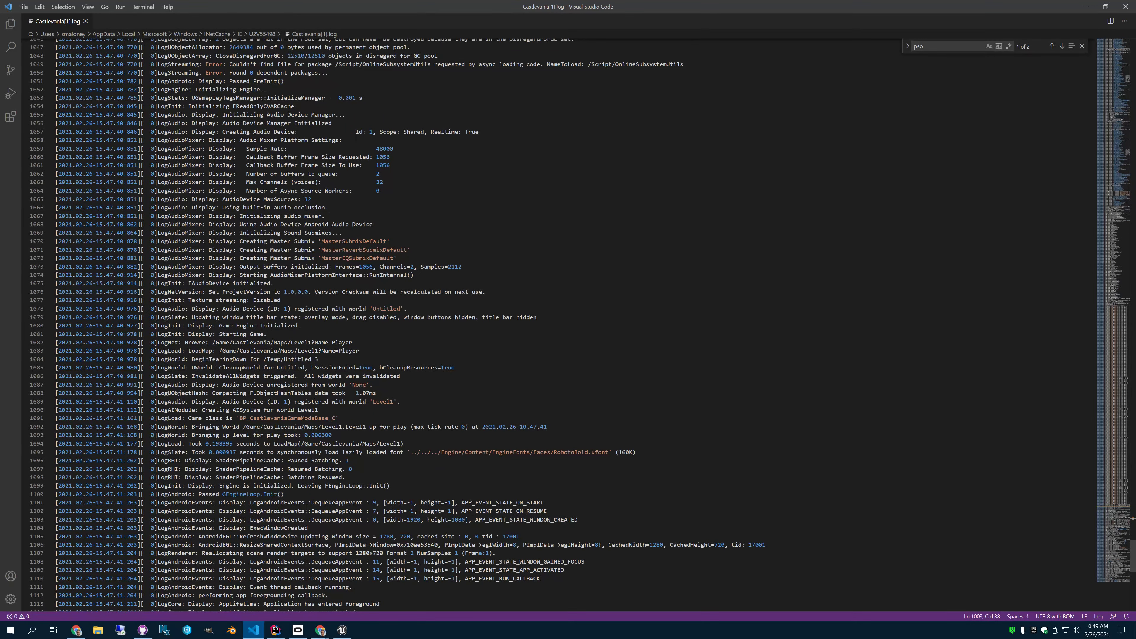
key("Return")
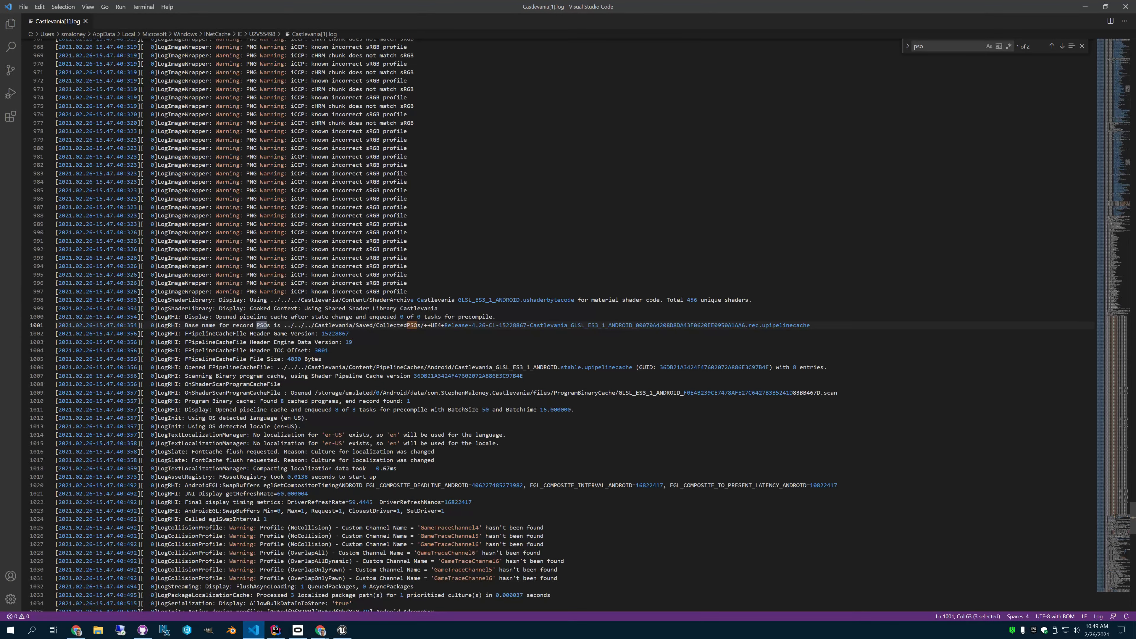
key("Return")
left_click(329, 351)
scroll(537, 323, "down", 3)
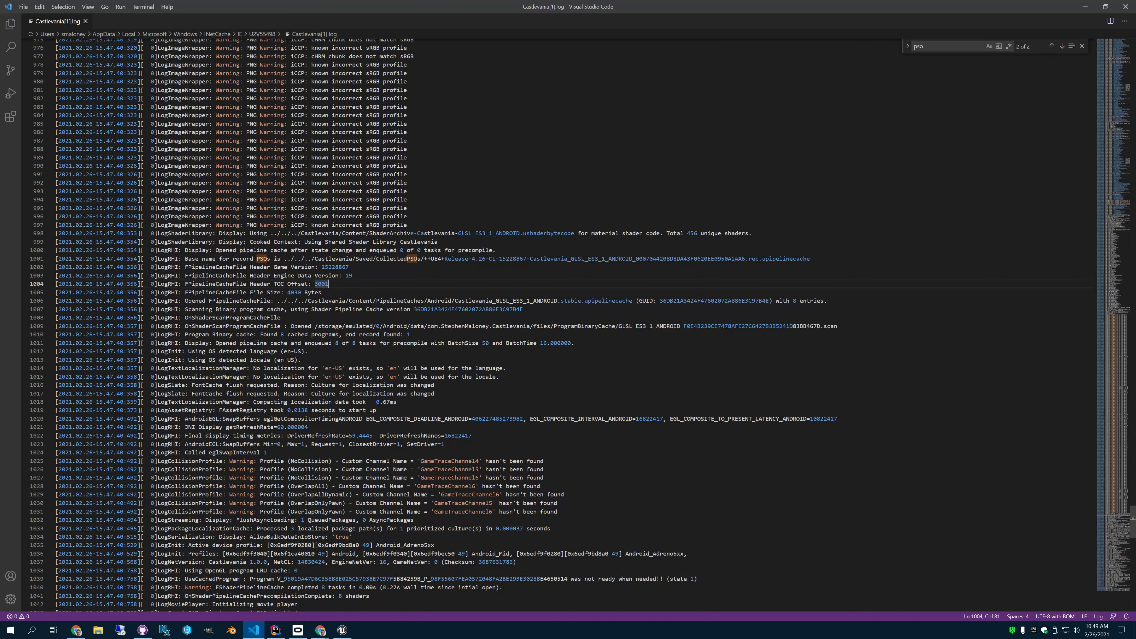
scroll(559, 322, "down", 4)
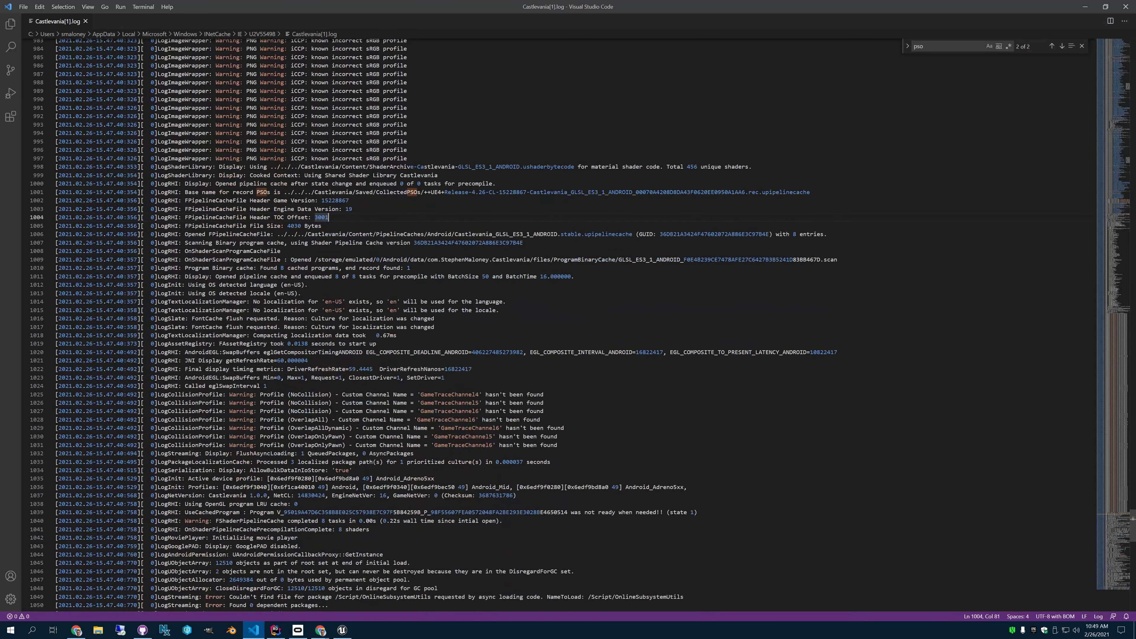
Search the log for 'Pipeline' and step through matches on lines 1003–1096, wrapping to 467 and 654.
double_click(394, 91)
scroll(559, 322, "up", 6)
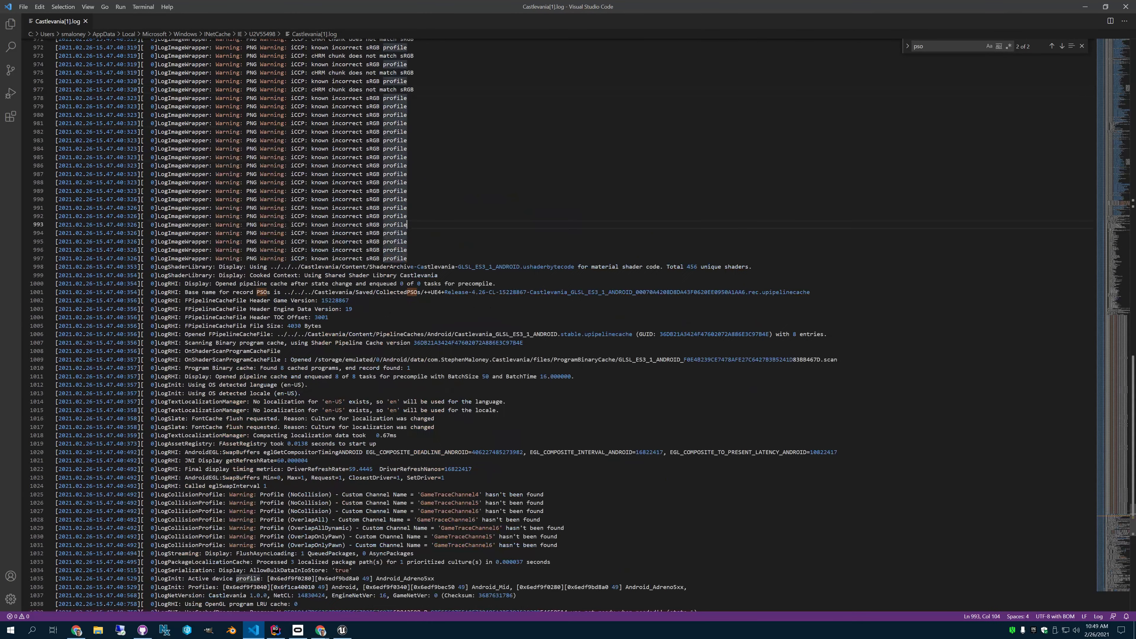
key("ctrl+f")
type("Pipeline")
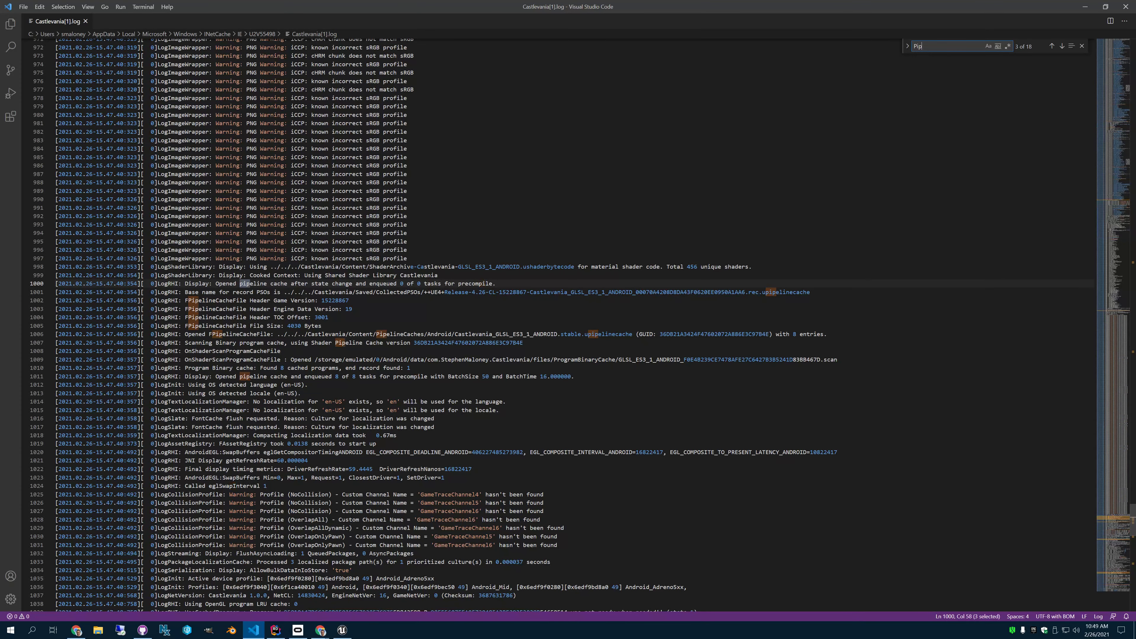
key("Return")
key("Return")
key("Return")
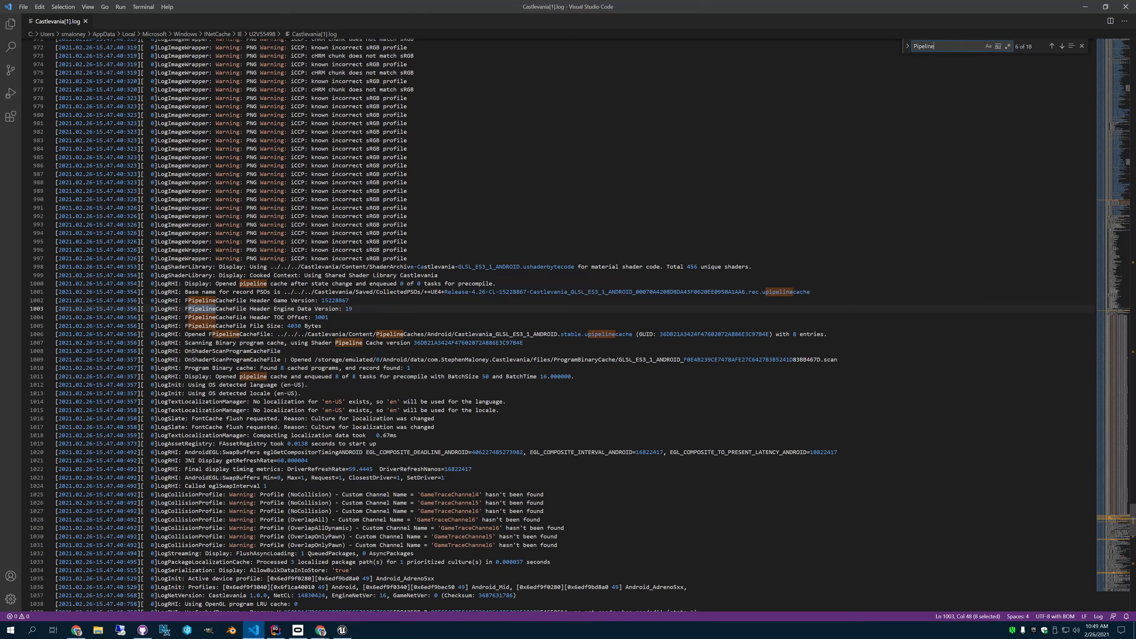
key("Return")
key("Return")
key("Return")
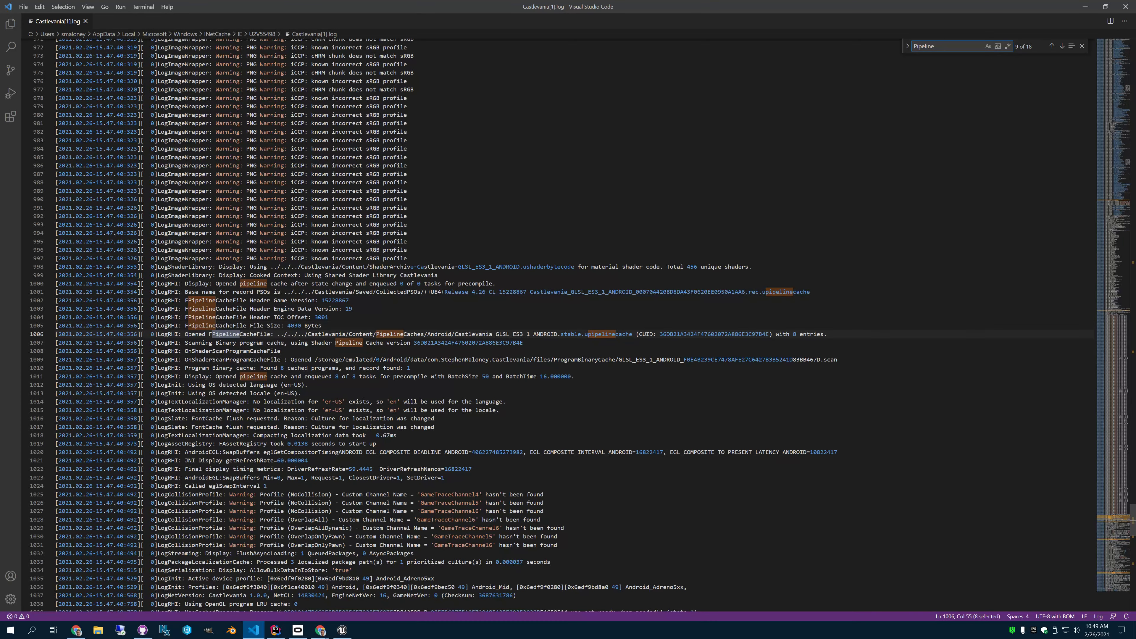
key("Return")
key("Return")
key("Return")
key("Return")
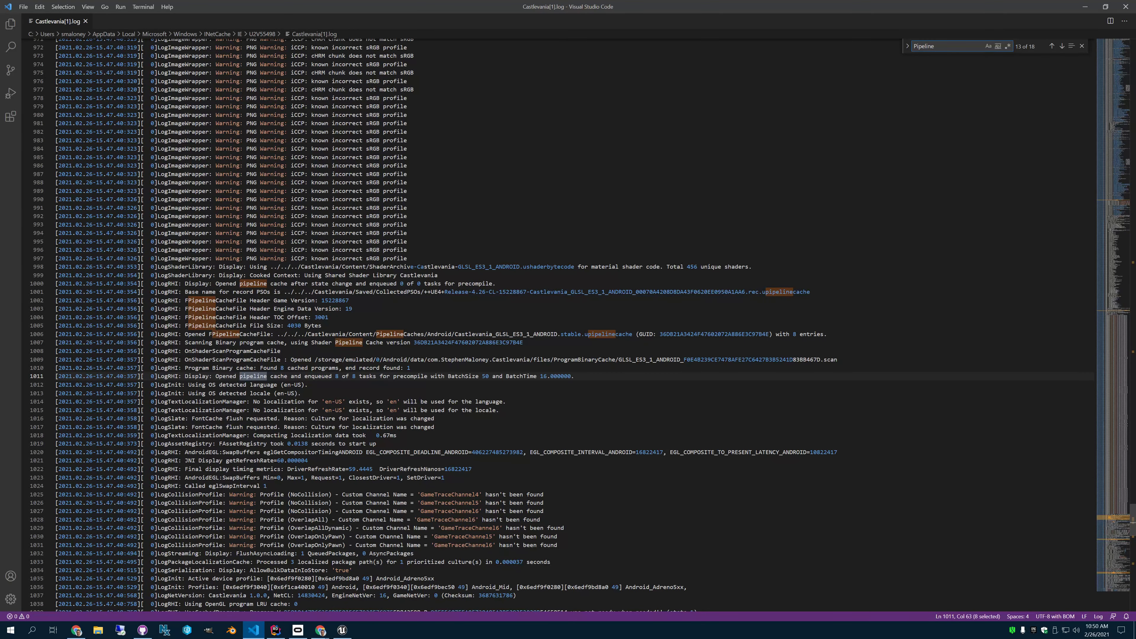
key("Return")
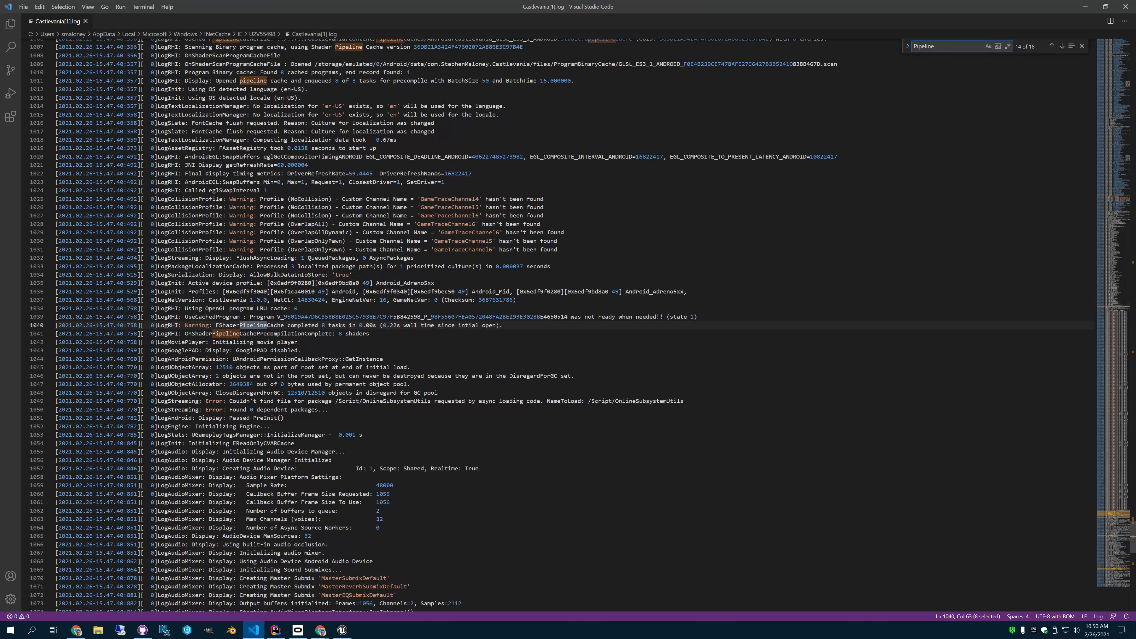
key("Return")
key("Return")
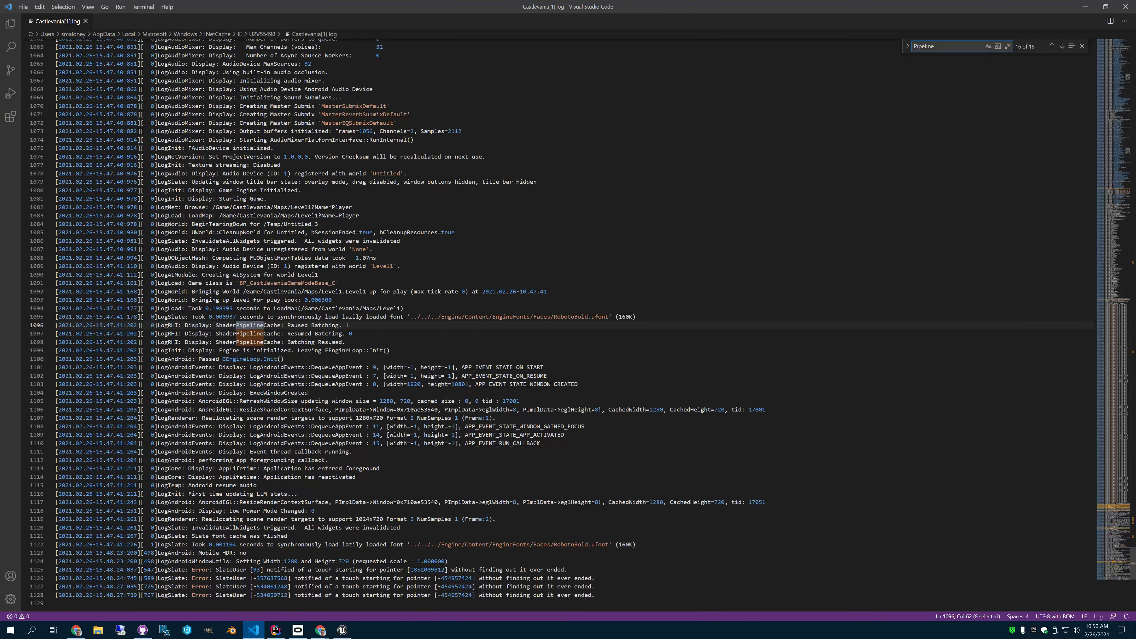
key("Return")
key("Return")
key("Return")
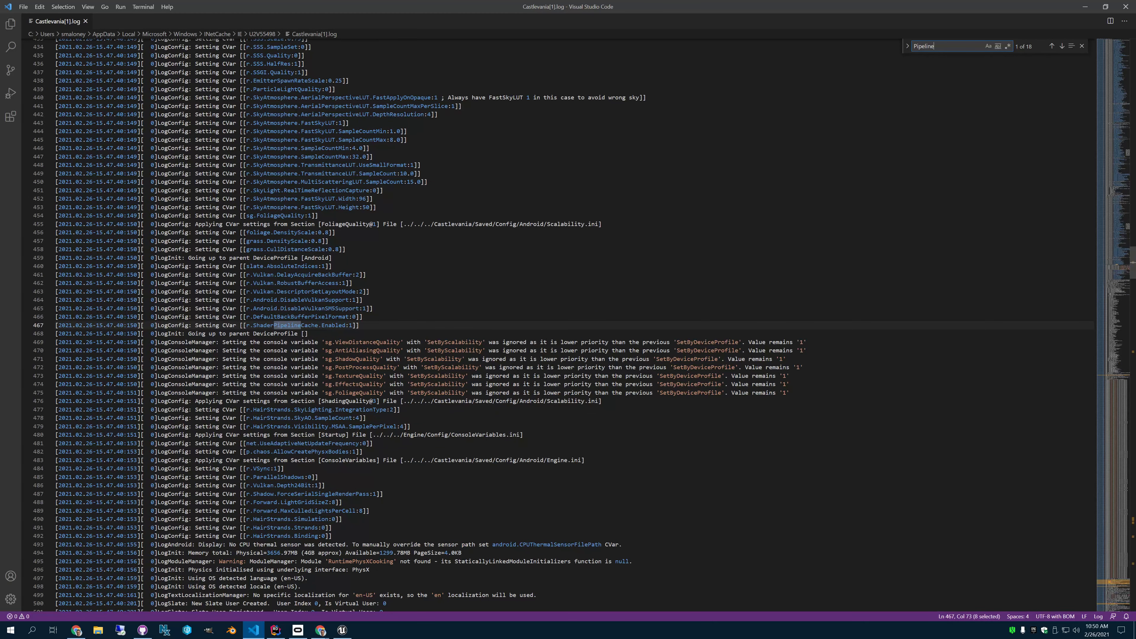
key("Return")
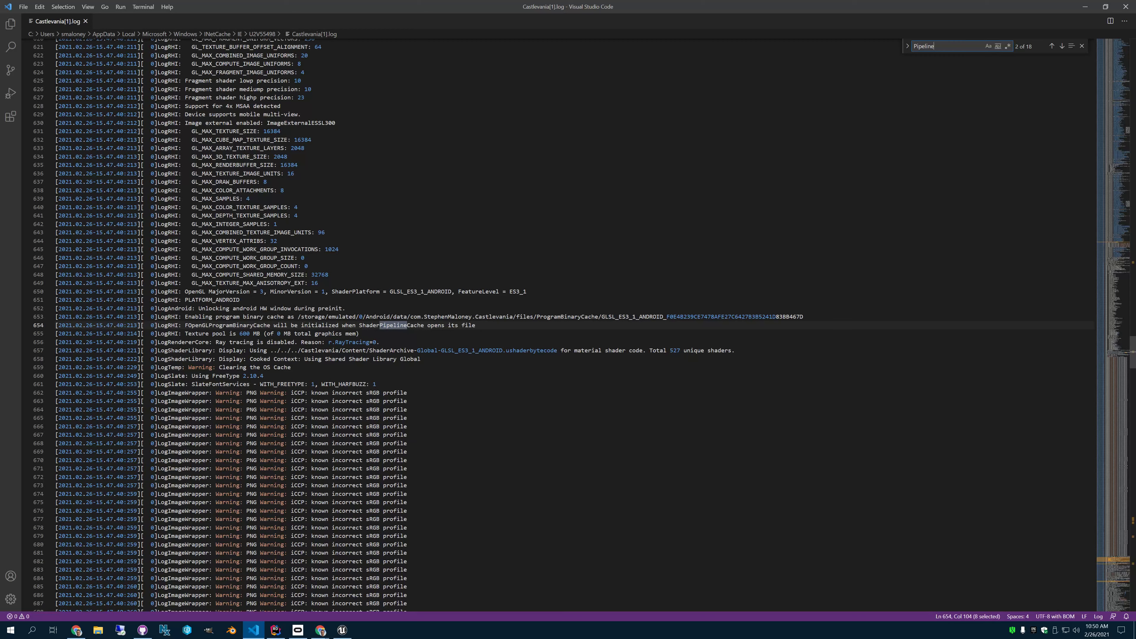
key("Return")
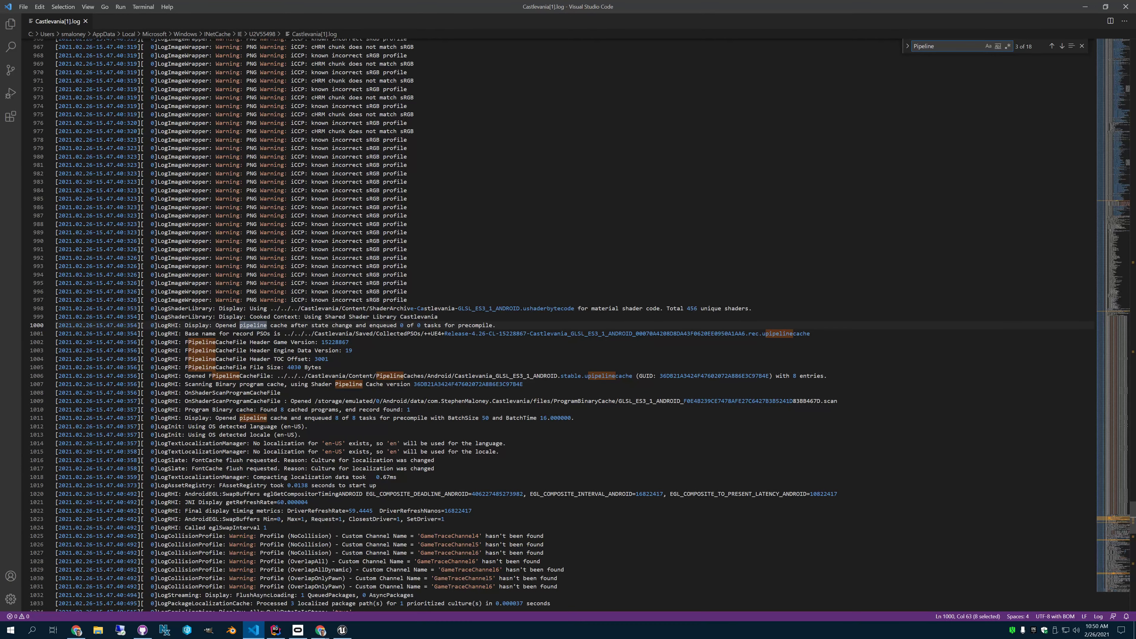
Close the log editor, restore the Castlevania level editor, and bring up the PSO documentation in Chrome.
left_click(1125, 7)
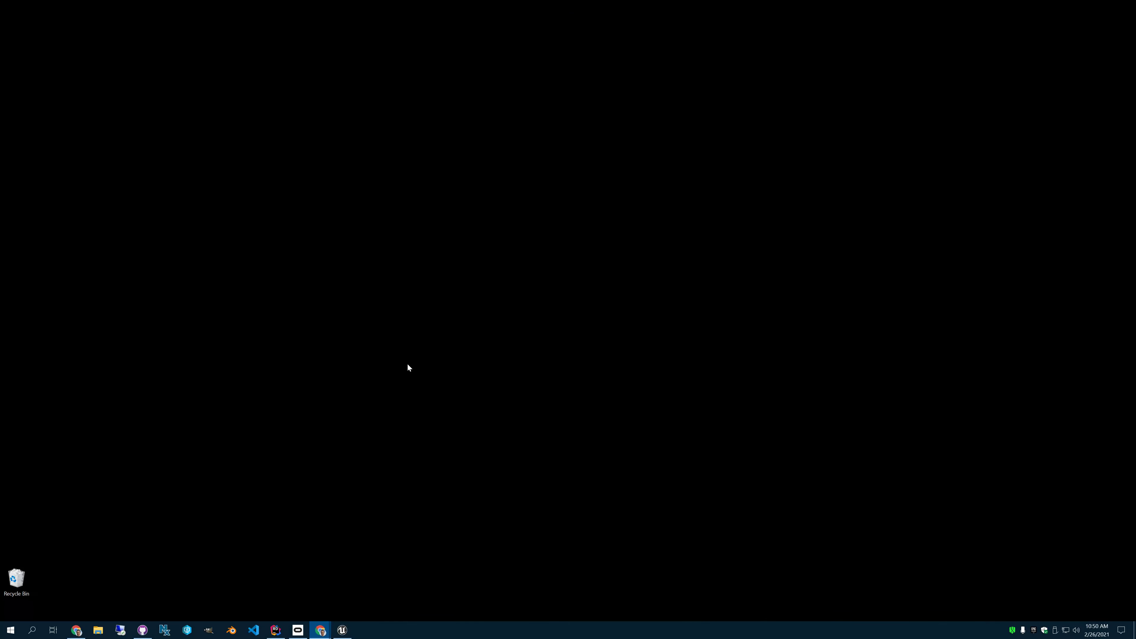
left_click(342, 630)
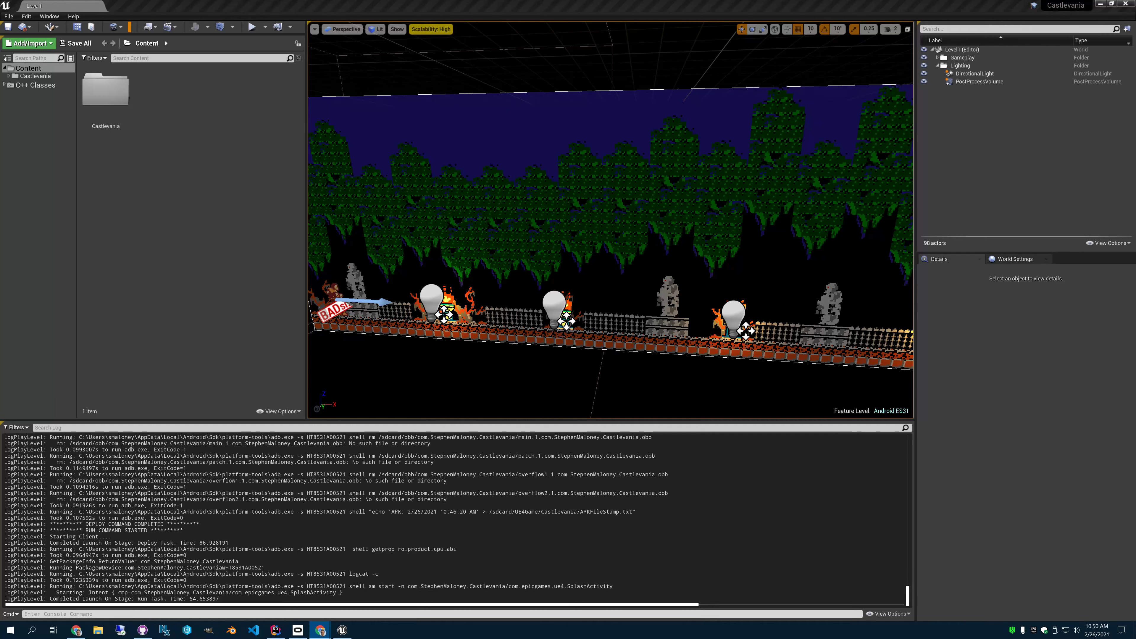
left_click(321, 630)
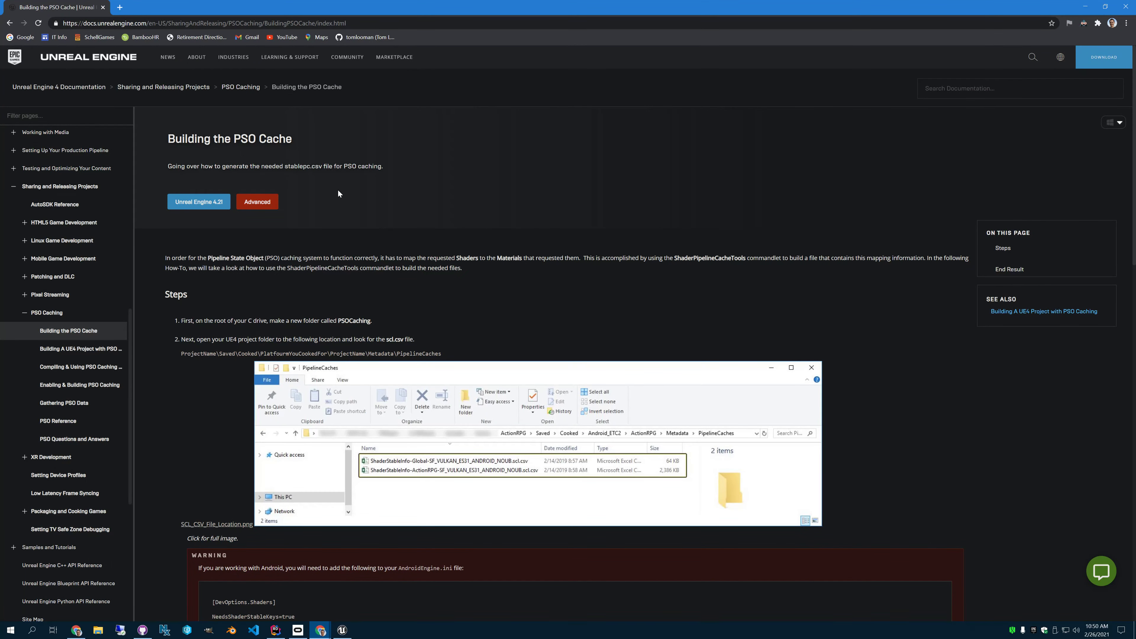
scroll(338, 190, "down", 4)
Return to the Compiling & Using PSO Caching Data page and read its loading-screen and batching guidance.
left_click(10, 23)
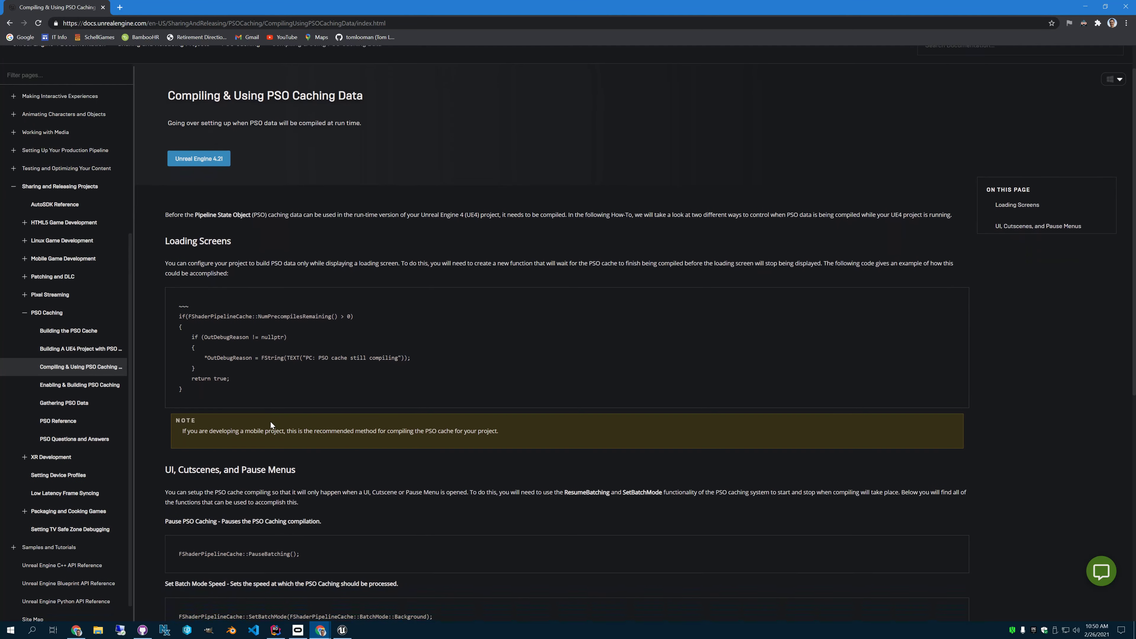
scroll(231, 319, "down", 3)
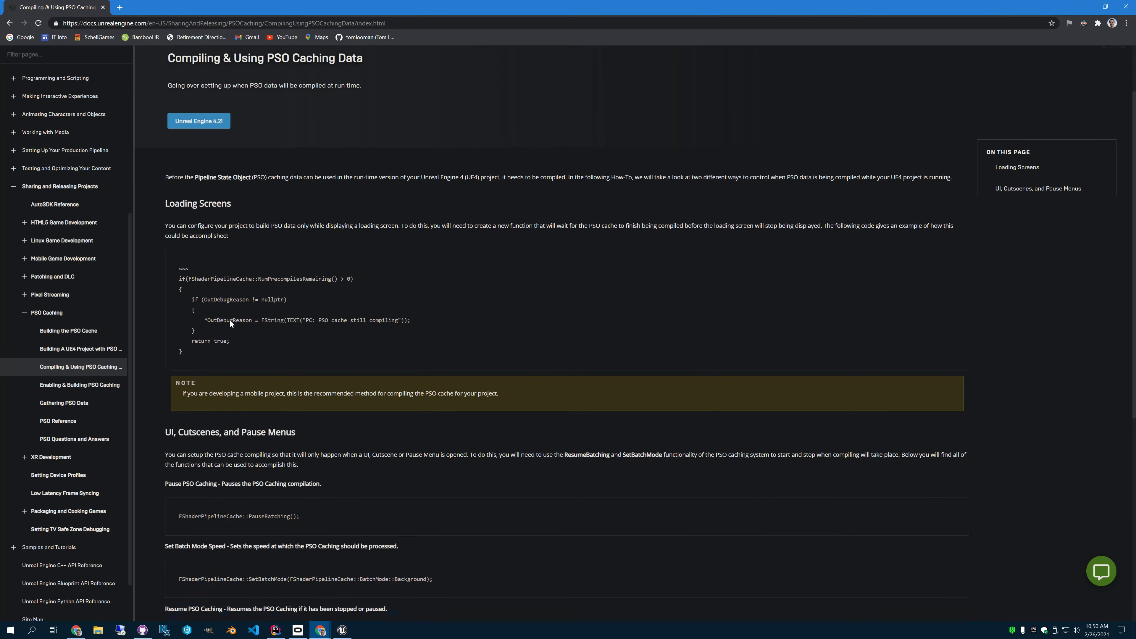
scroll(251, 447, "down", 2)
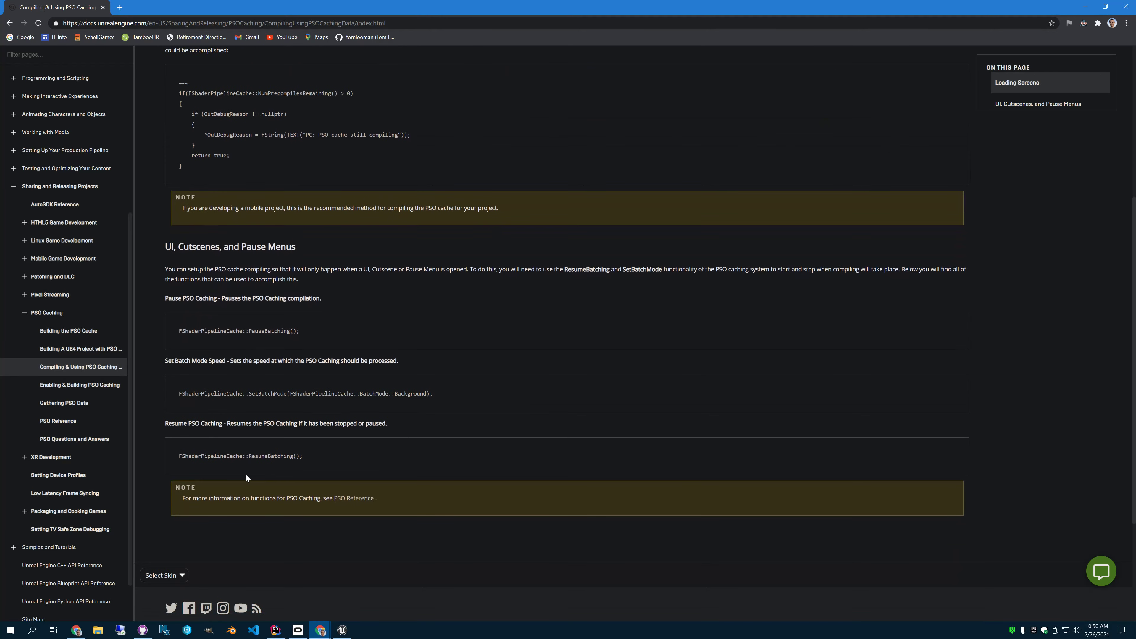
scroll(250, 432, "up", 4)
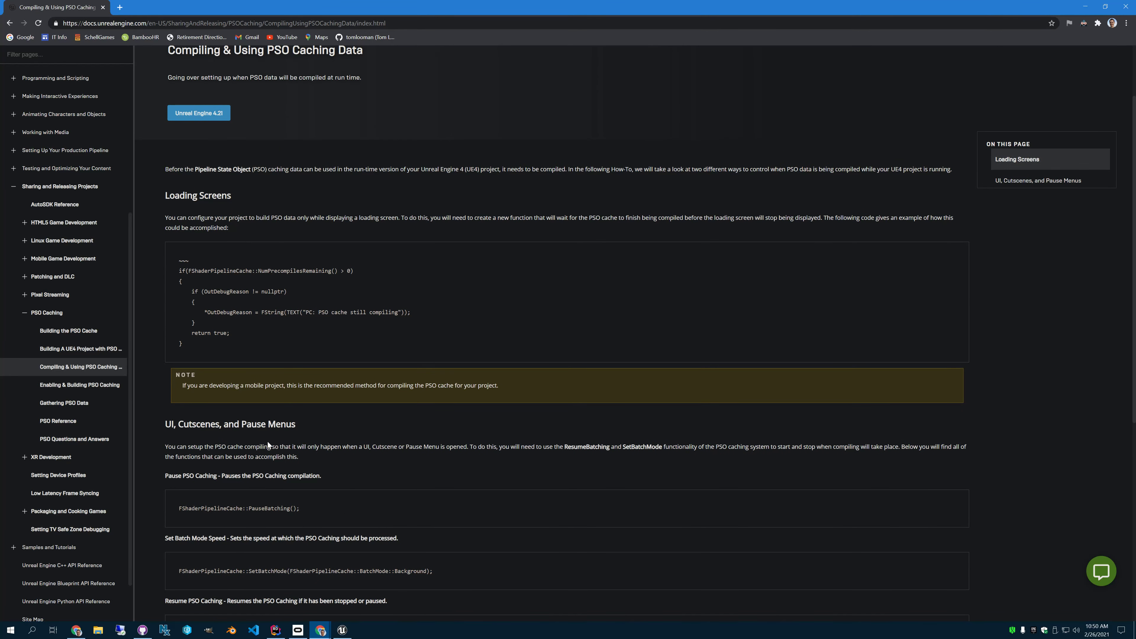
scroll(271, 442, "down", 1)
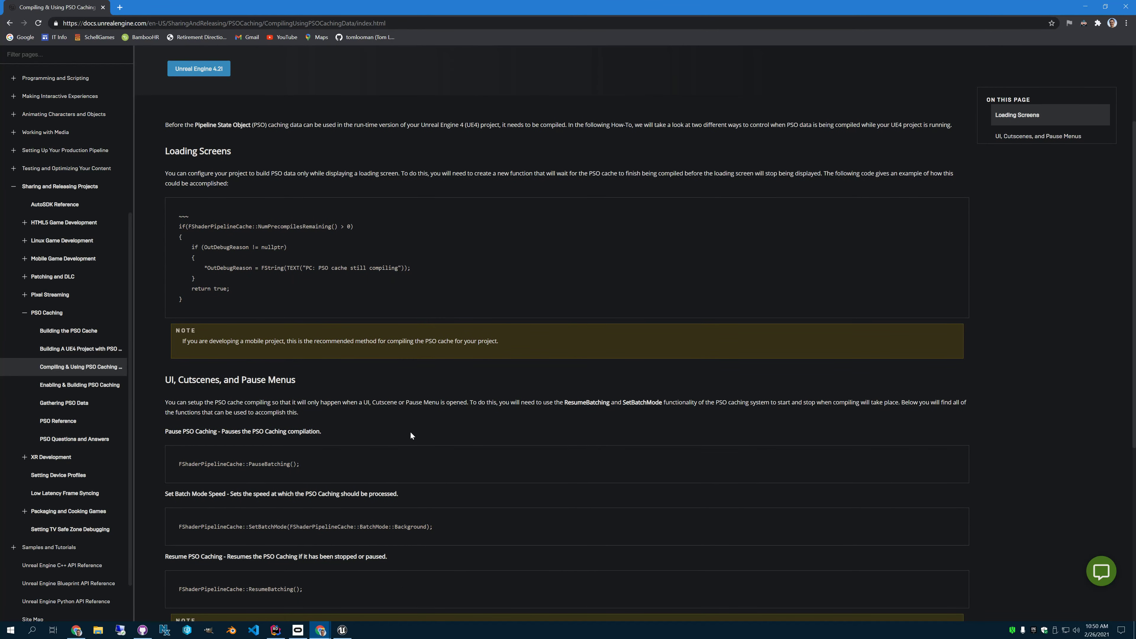
scroll(411, 433, "up", 3)
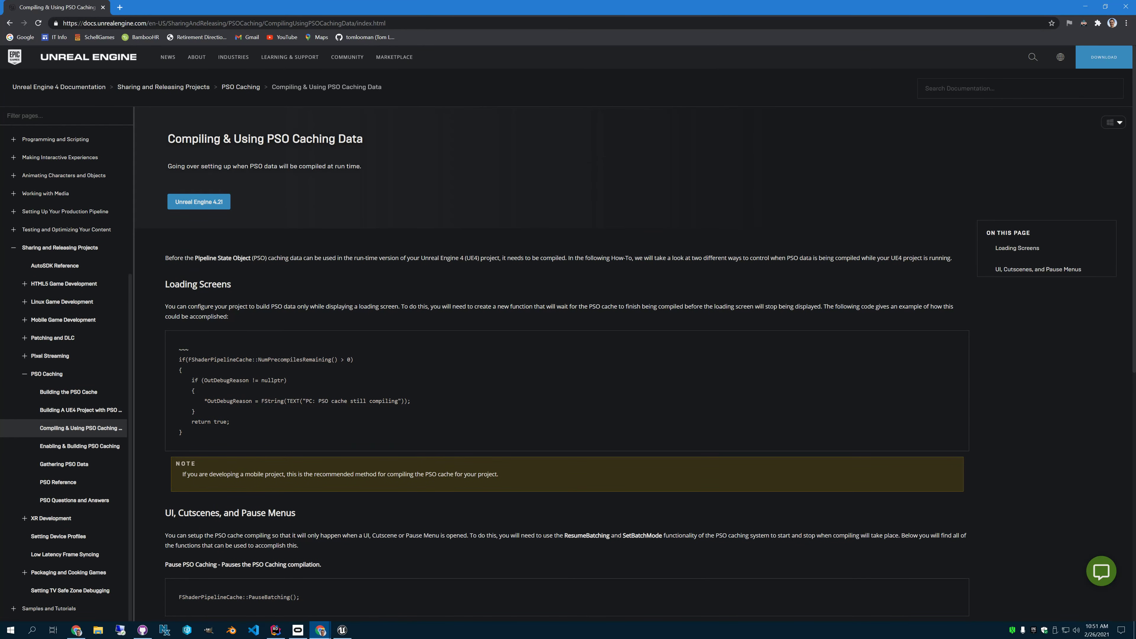
scroll(236, 433, "down", 2)
scroll(224, 461, "down", 2)
scroll(405, 507, "up", 3)
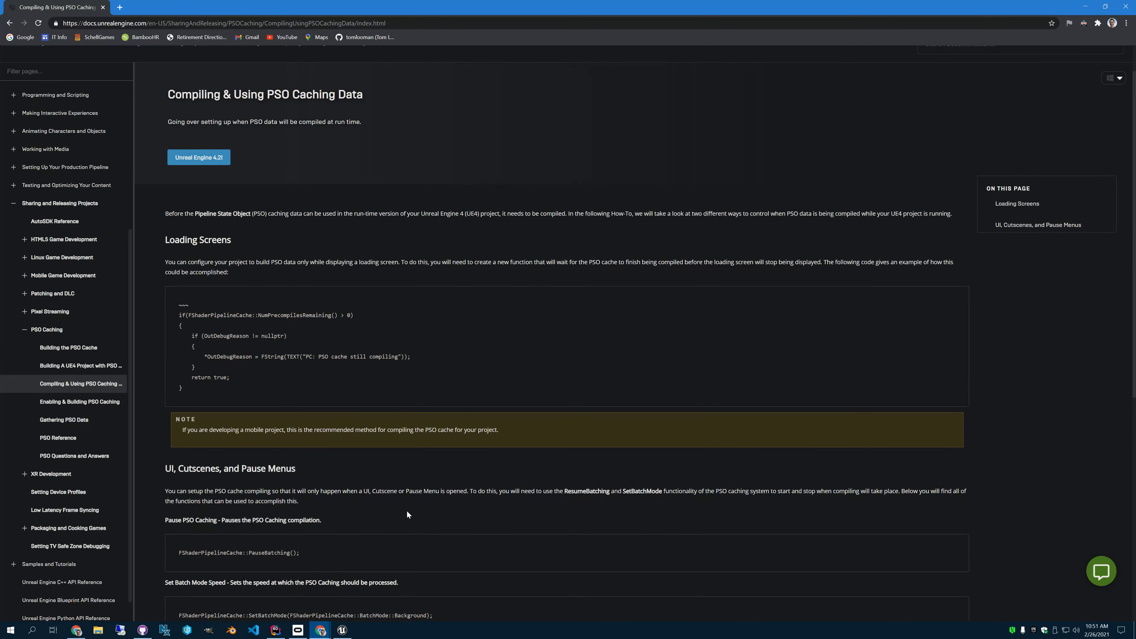